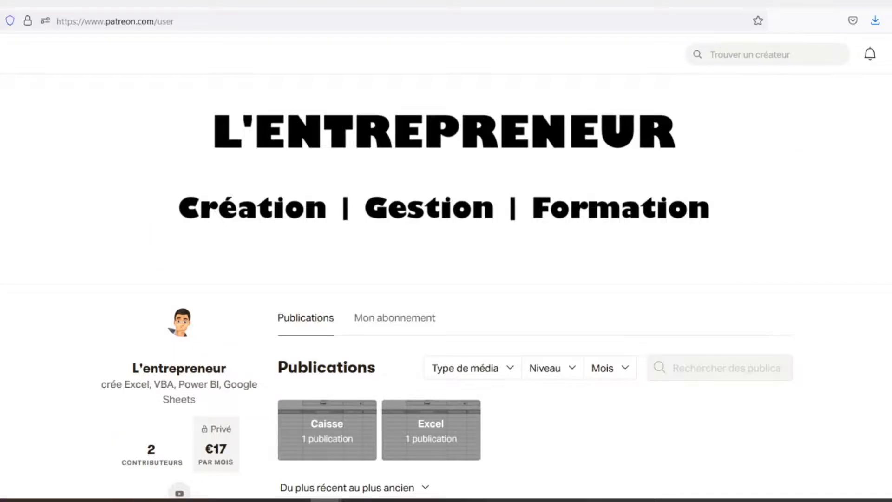
- Look through the creator's Patreon publications, including the Feuilles de caisse post and its attached Excel file
{"action": "scroll", "coordinate": [446, 279], "scroll_direction": "down", "scroll_amount": 3}
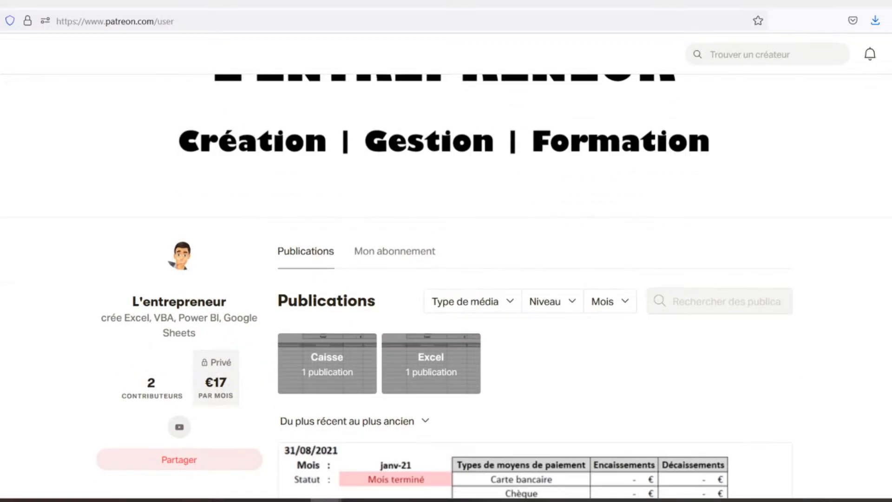
{"action": "scroll", "coordinate": [446, 279], "scroll_direction": "down", "scroll_amount": 3}
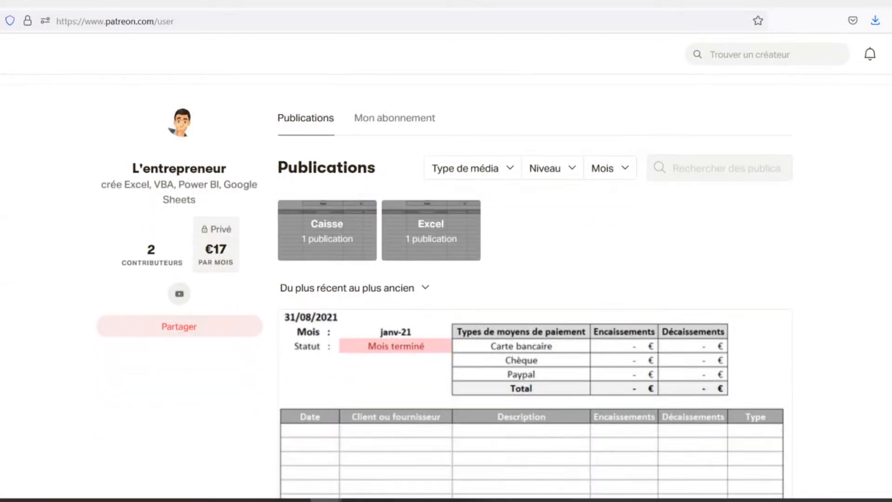
{"action": "scroll", "coordinate": [531, 279], "scroll_direction": "down", "scroll_amount": 2}
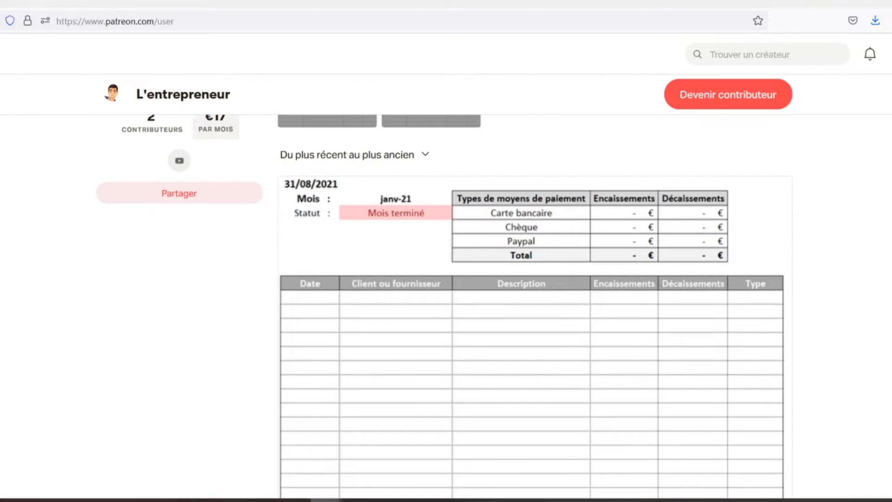
{"action": "scroll", "coordinate": [531, 279], "scroll_direction": "down", "scroll_amount": 2}
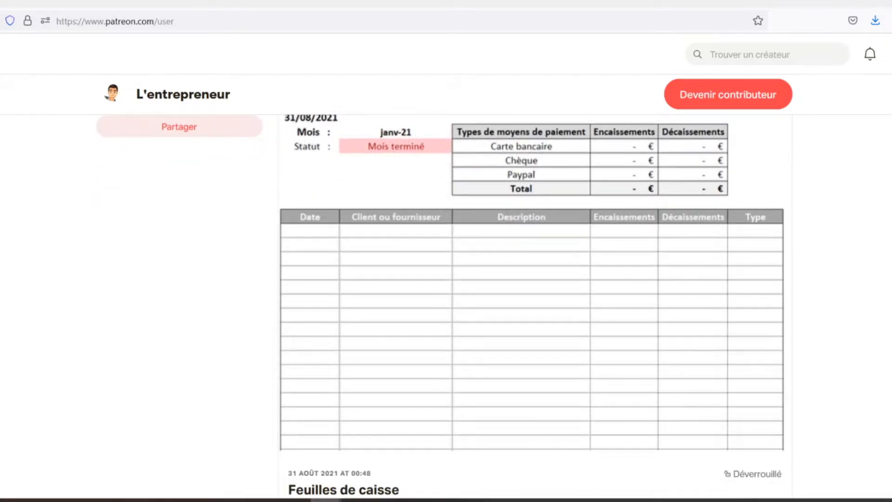
{"action": "scroll", "coordinate": [531, 279], "scroll_direction": "down", "scroll_amount": 2}
{"action": "scroll", "coordinate": [531, 278], "scroll_direction": "down", "scroll_amount": 2}
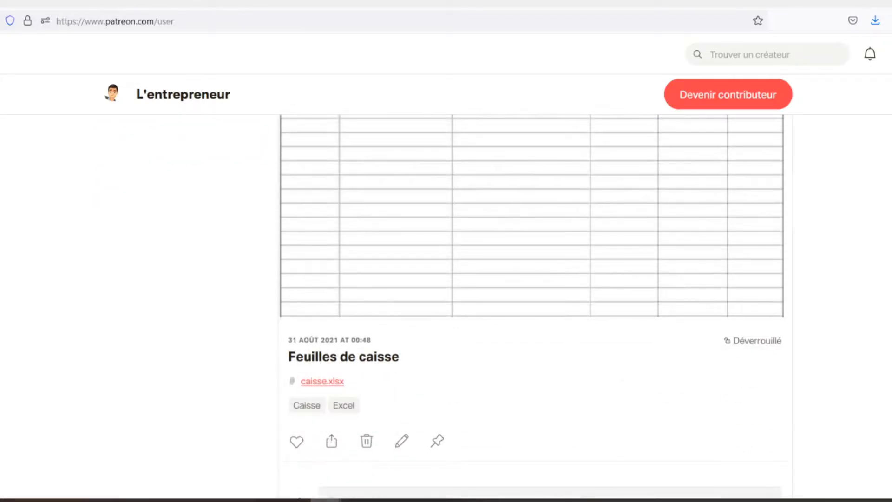
{"action": "scroll", "coordinate": [531, 279], "scroll_direction": "down", "scroll_amount": 2}
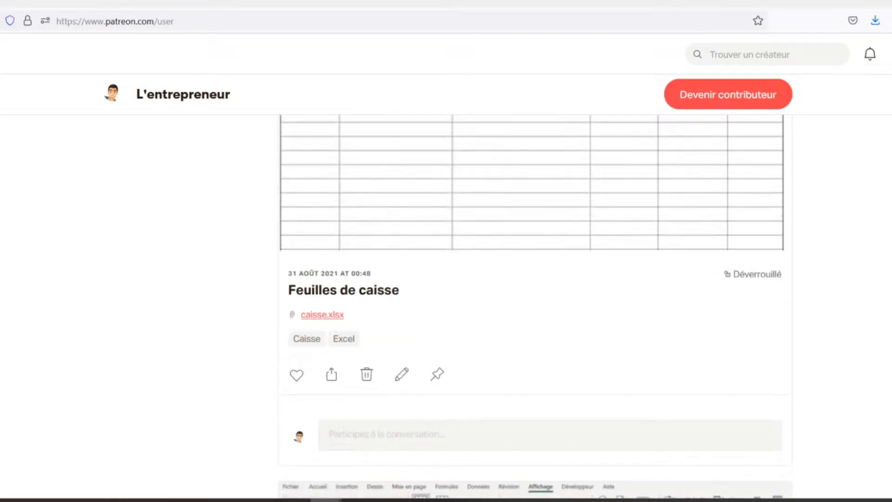
{"action": "scroll", "coordinate": [531, 279], "scroll_direction": "down", "scroll_amount": 2}
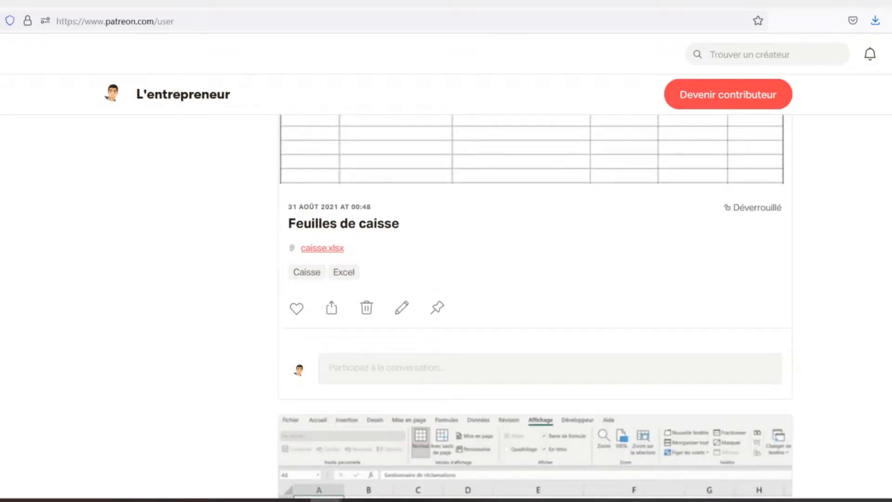
{"action": "scroll", "coordinate": [531, 279], "scroll_direction": "down", "scroll_amount": 2}
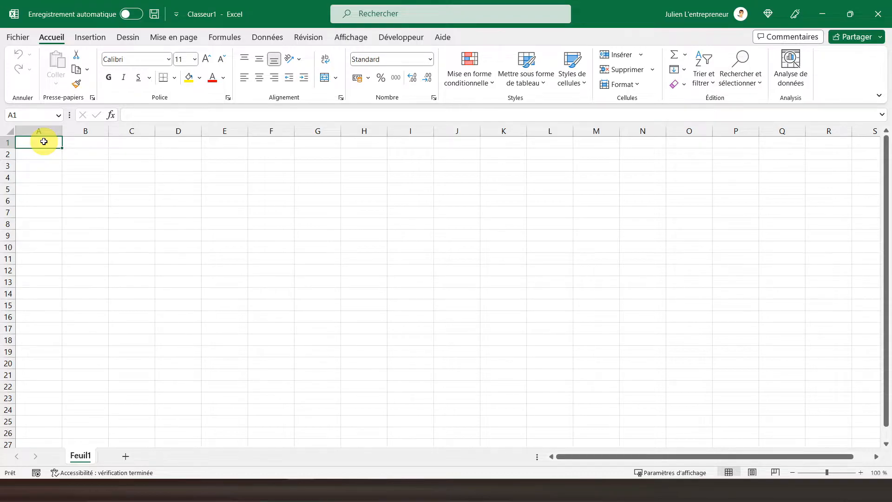
- In the blank Excel workbook, rename the sheet Feuil1 as QCM
{"action": "double_click", "coordinate": [82, 456]}
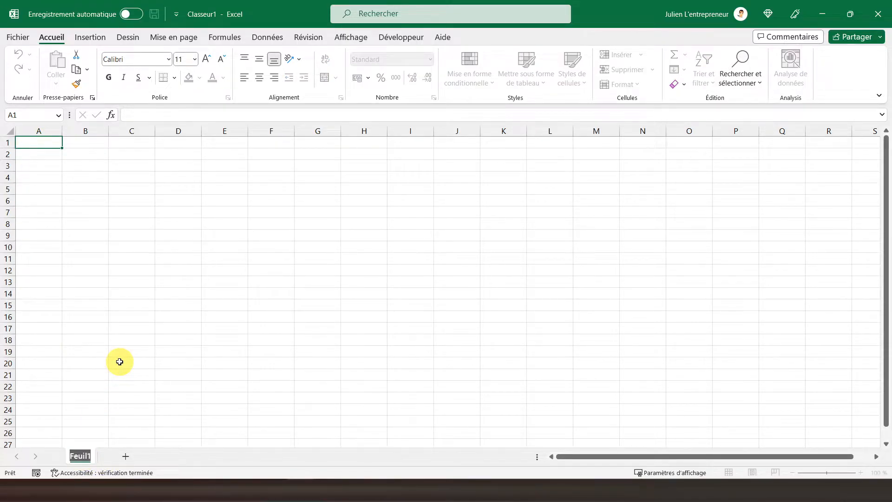
{"action": "type", "text": "QCM"}
{"action": "key", "text": "Return"}
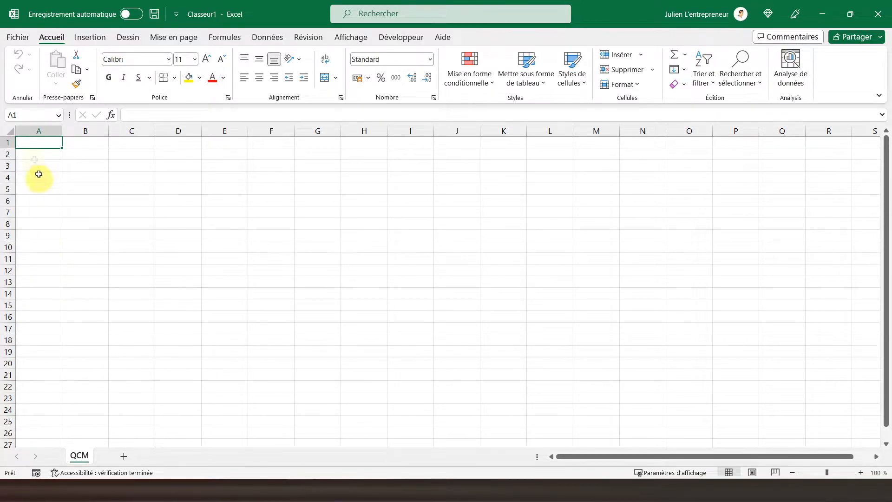
- Set the width of columns A and B to 3
{"action": "left_click_drag", "start_coordinate": [38, 131], "coordinate": [75, 133]}
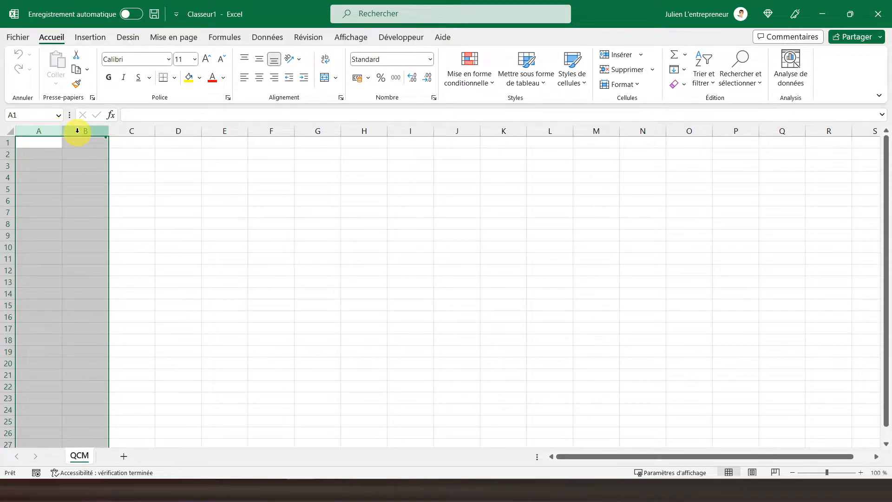
{"action": "right_click", "coordinate": [76, 133]}
{"action": "left_click", "coordinate": [113, 321]}
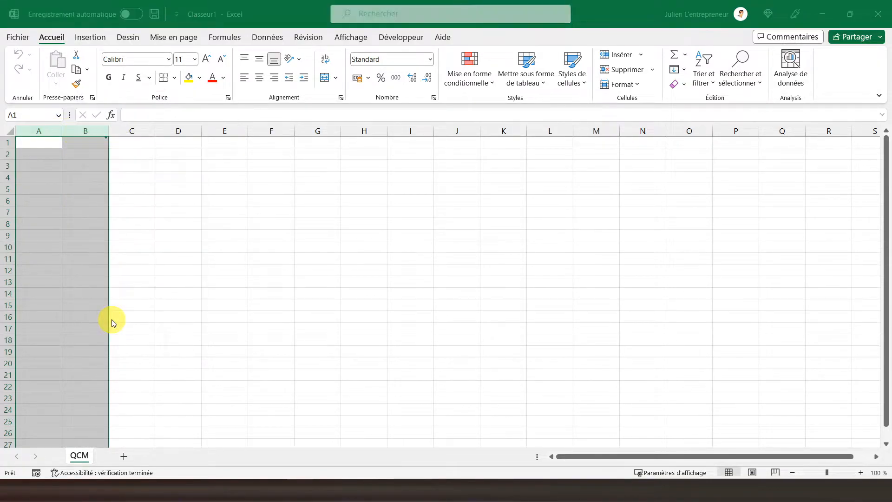
{"action": "type", "text": "3"}
{"action": "key", "text": "Return"}
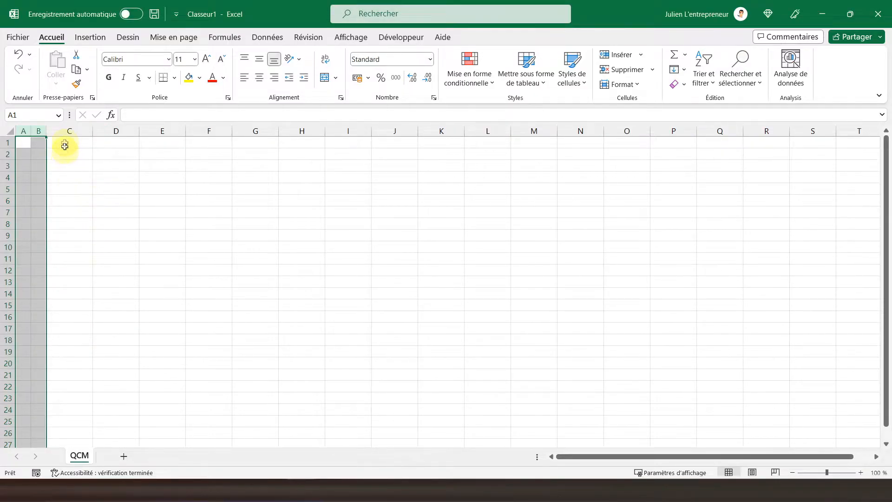
- Widen column C to about twice its default width
{"action": "left_click", "coordinate": [65, 142]}
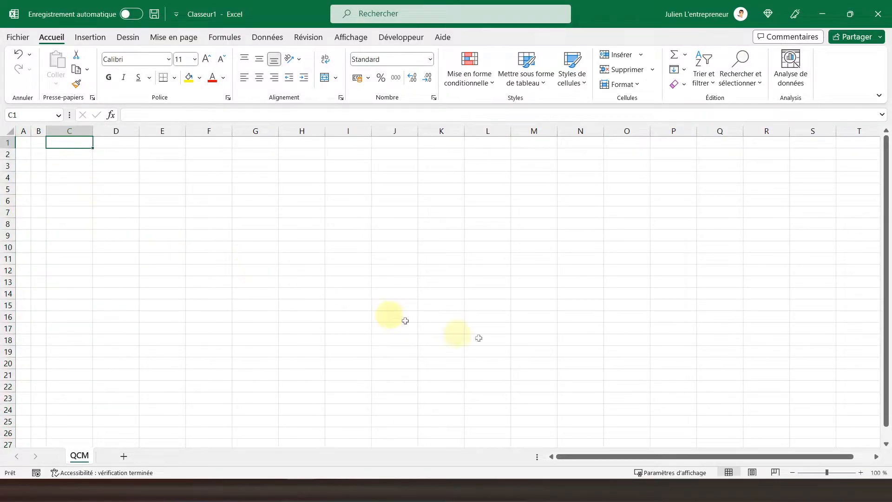
{"action": "left_click", "coordinate": [862, 472]}
{"action": "left_click", "coordinate": [862, 472]}
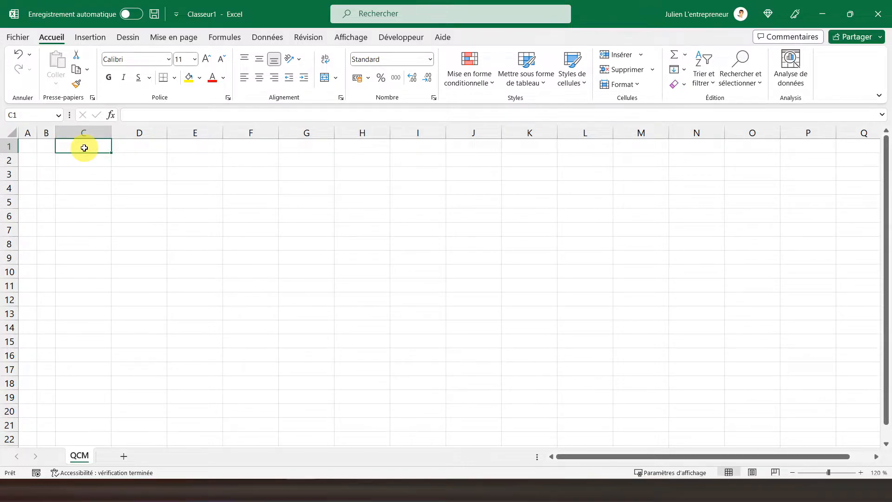
{"action": "left_click_drag", "start_coordinate": [111, 133], "coordinate": [163, 127]}
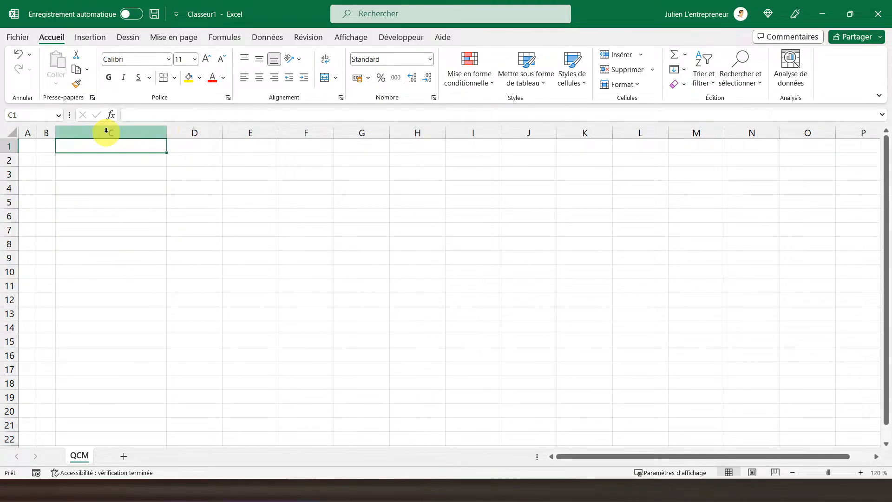
{"action": "left_click", "coordinate": [190, 132]}
{"action": "right_click", "coordinate": [190, 132]}
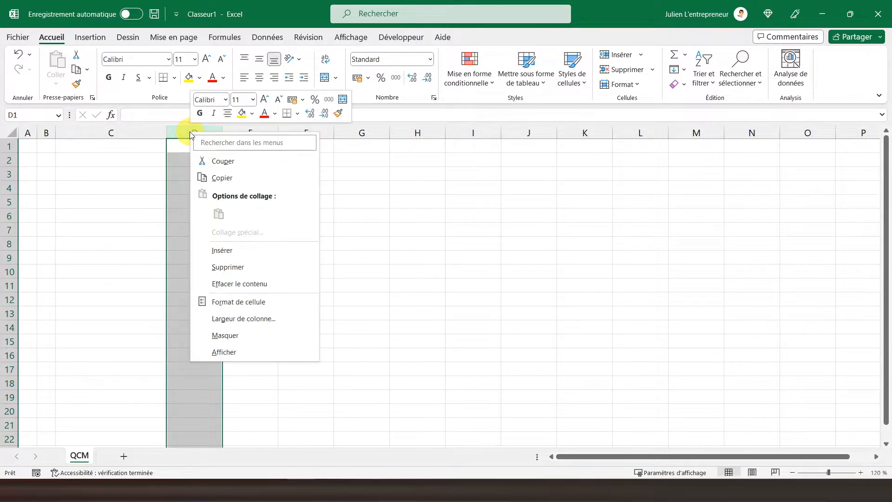
{"action": "left_click", "coordinate": [41, 146]}
- Copy the format and widths of columns B:C onto the column pairs D:E, F:G and H:I with Format Painter
{"action": "left_click_drag", "start_coordinate": [45, 133], "coordinate": [110, 135]}
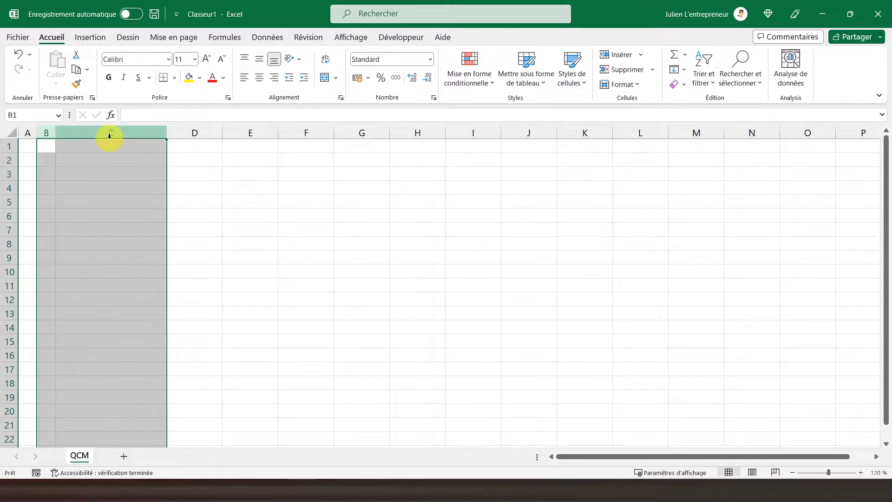
{"action": "left_click", "coordinate": [76, 84]}
{"action": "left_click_drag", "start_coordinate": [197, 135], "coordinate": [247, 133]}
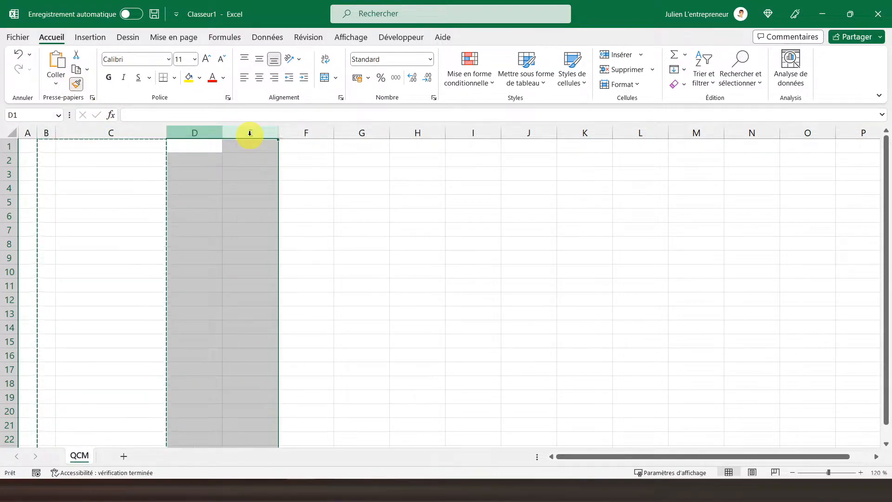
{"action": "left_click", "coordinate": [76, 84]}
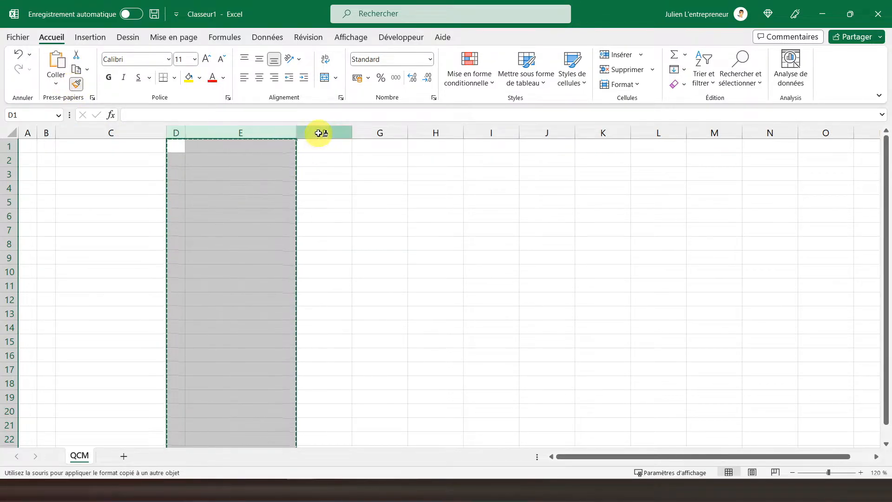
{"action": "left_click_drag", "start_coordinate": [319, 134], "coordinate": [378, 134]}
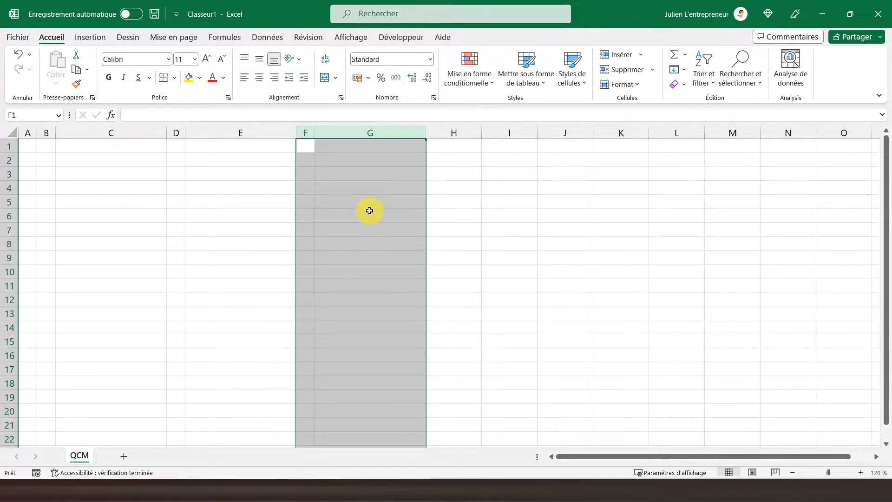
{"action": "left_click", "coordinate": [81, 88]}
{"action": "left_click_drag", "start_coordinate": [453, 133], "coordinate": [497, 133]}
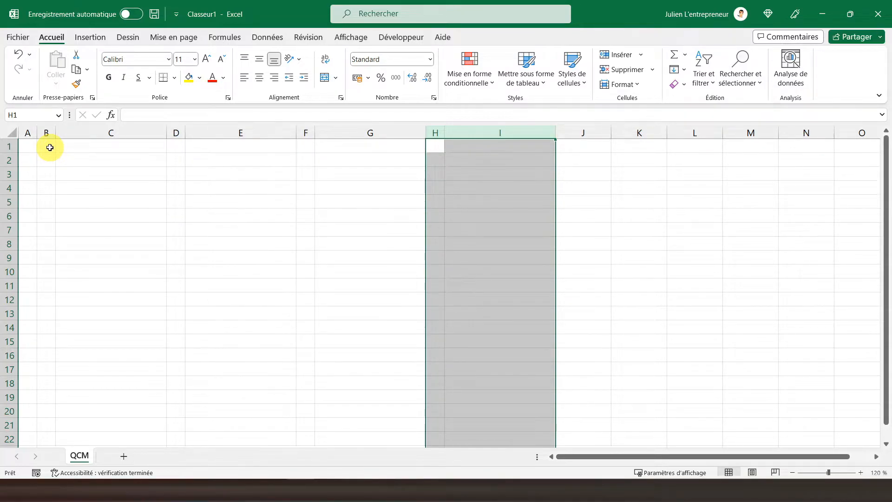
- Merge and center cells A1:J2 and enter the title "Questionnaire à choix multiple"
{"action": "left_click_drag", "start_coordinate": [24, 148], "coordinate": [557, 154]}
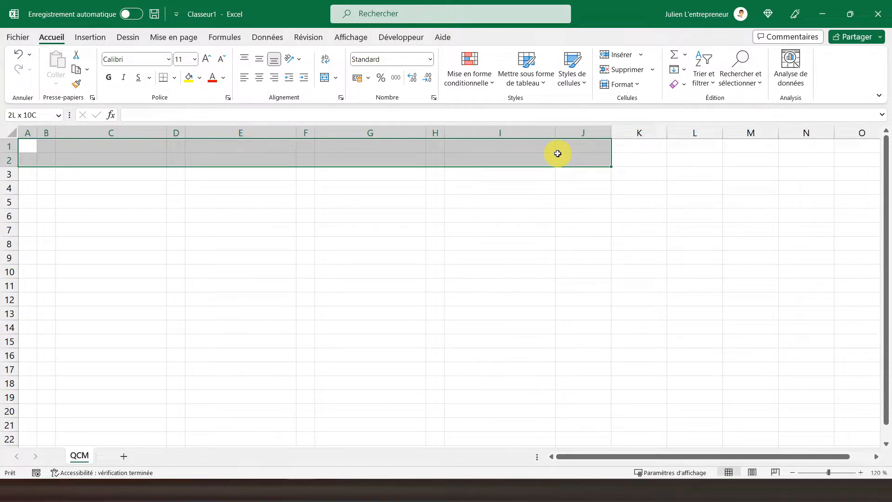
{"action": "left_click", "coordinate": [325, 77]}
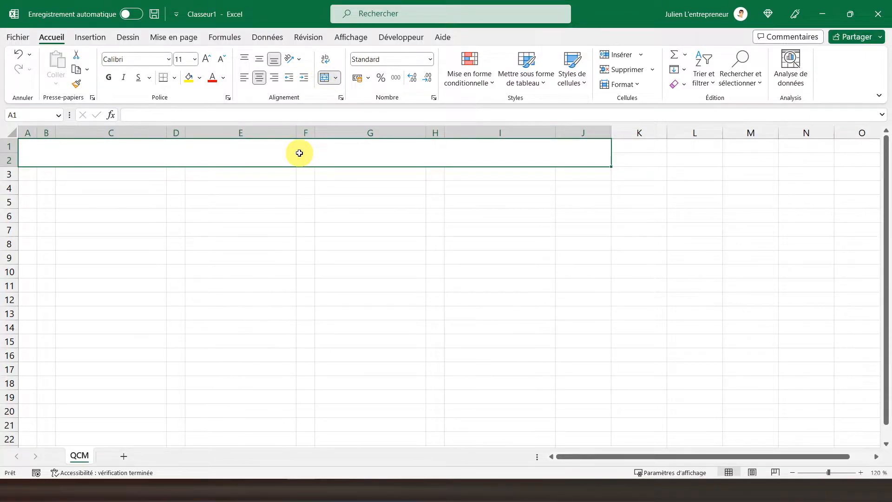
{"action": "type", "text": "Ques"}
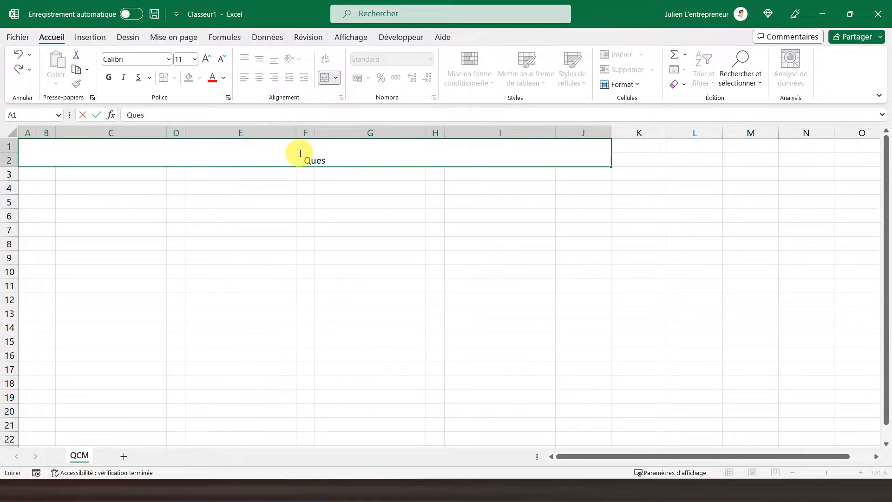
{"action": "type", "text": "tionnaire à choix"}
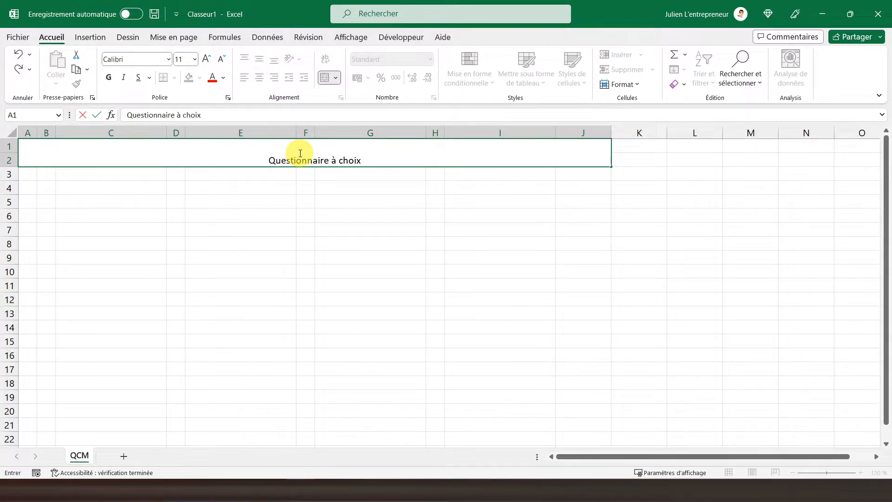
{"action": "type", "text": " multiple"}
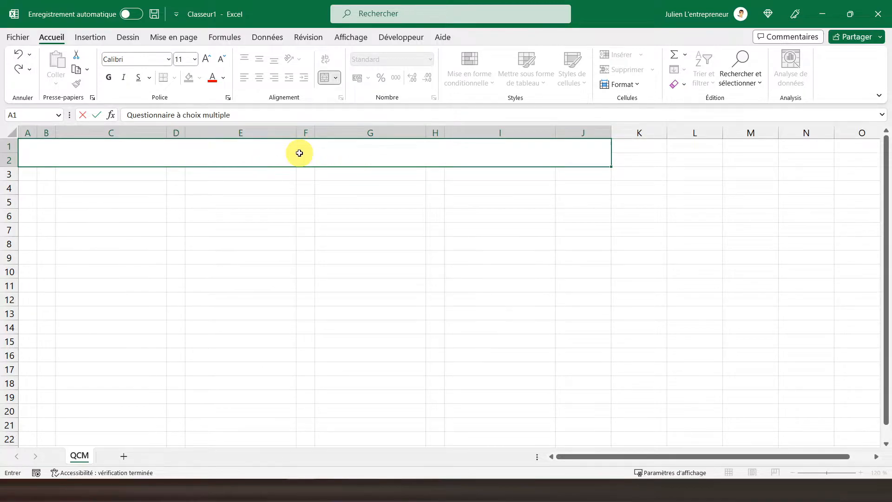
{"action": "key", "text": "Return"}
- Center the merged title vertically, make it bold and enlarge its font by six size increments
{"action": "left_click", "coordinate": [299, 153]}
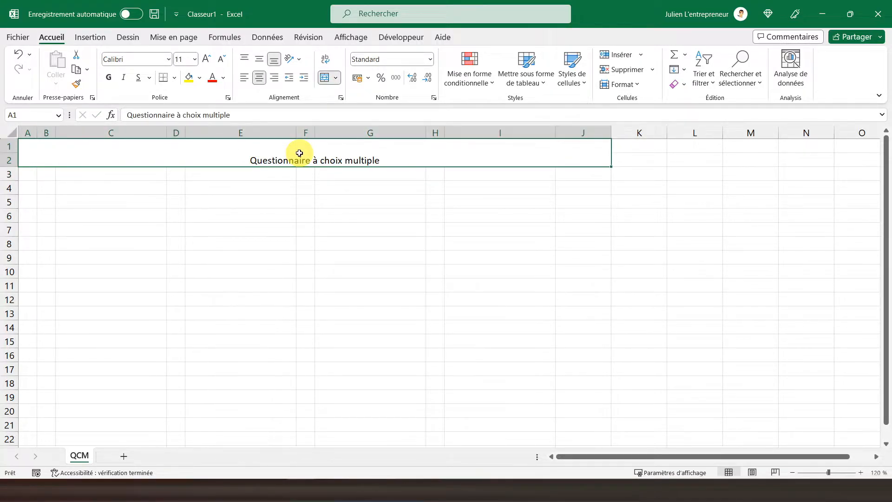
{"action": "left_click", "coordinate": [259, 60]}
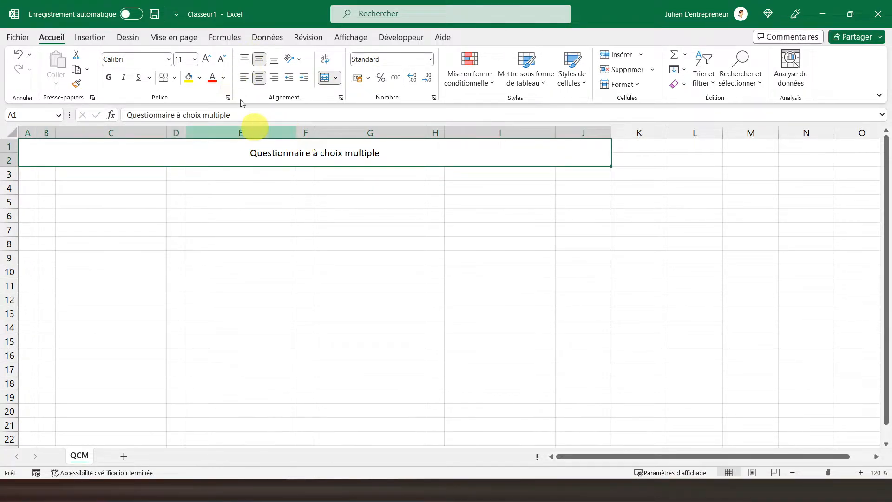
{"action": "left_click", "coordinate": [108, 77]}
{"action": "left_click", "coordinate": [205, 60]}
{"action": "left_click", "coordinate": [205, 61]}
{"action": "left_click", "coordinate": [205, 61]}
{"action": "left_click", "coordinate": [205, 60]}
{"action": "left_click", "coordinate": [205, 61]}
{"action": "left_click", "coordinate": [205, 61]}
{"action": "left_click", "coordinate": [155, 192]}
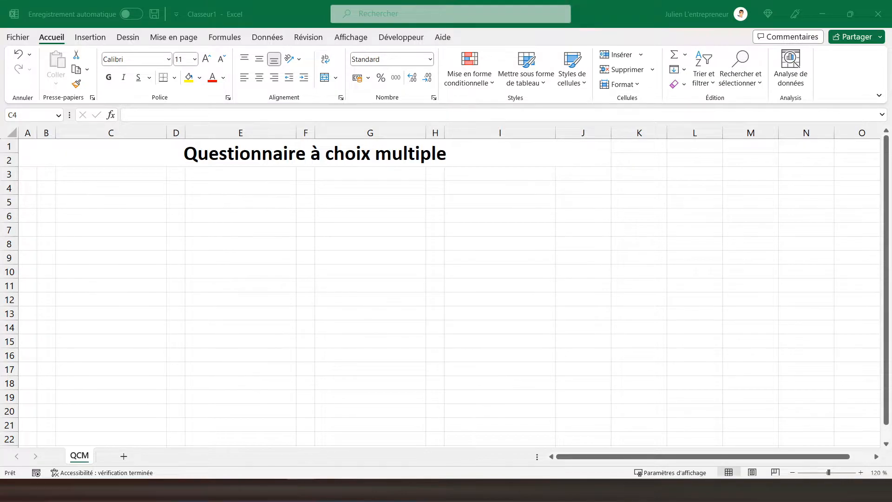
- Merge and center cells B4:I5 below the title and align their content vertically to the middle
{"action": "left_click", "coordinate": [81, 196]}
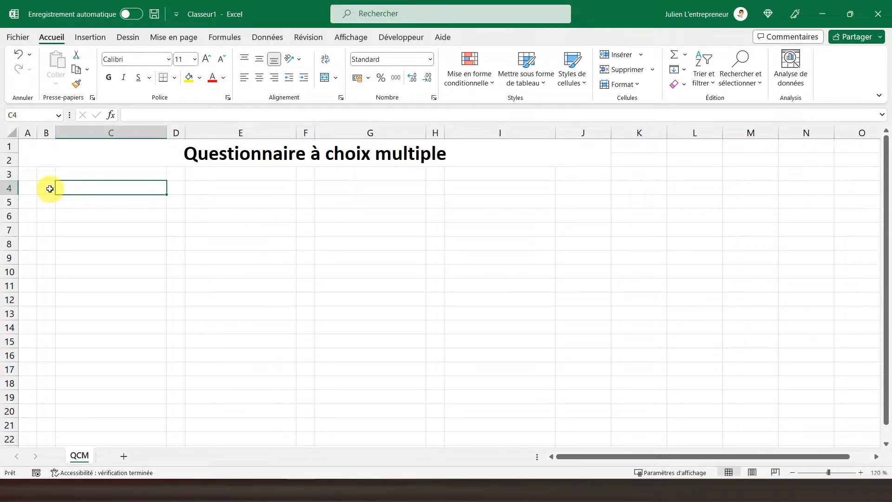
{"action": "left_click_drag", "start_coordinate": [51, 188], "coordinate": [115, 196]}
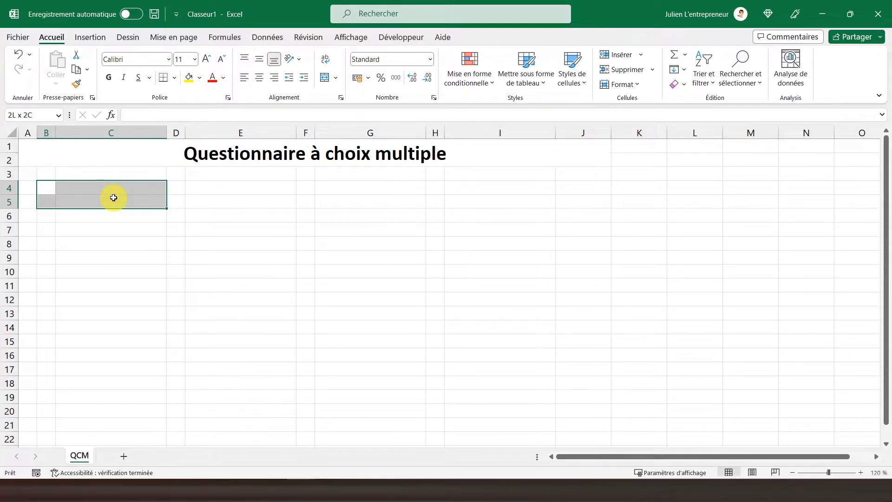
{"action": "left_click_drag", "start_coordinate": [113, 198], "coordinate": [450, 199]}
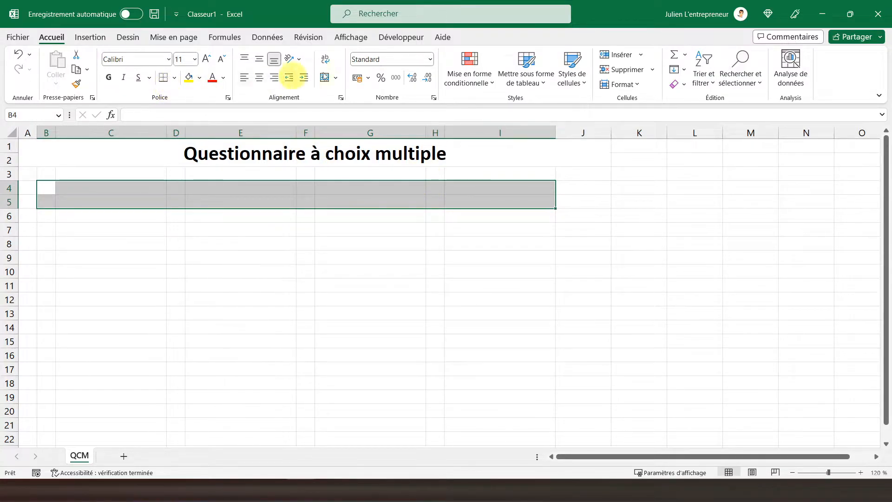
{"action": "left_click", "coordinate": [325, 77]}
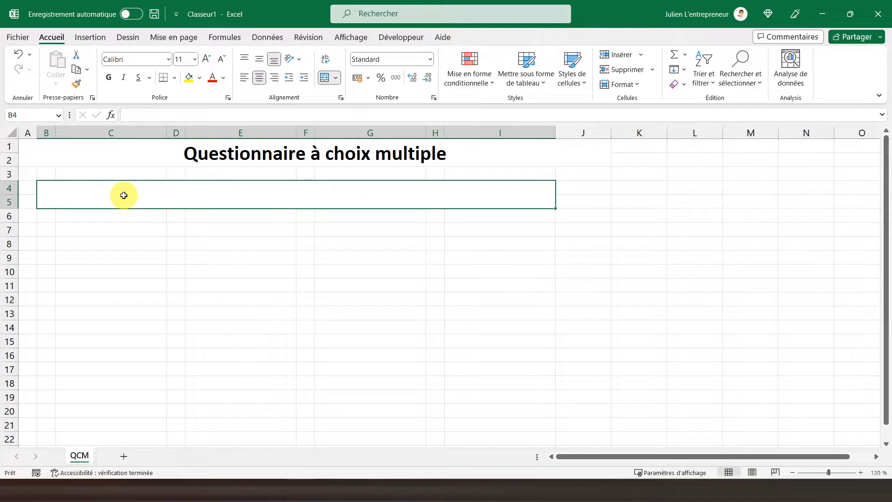
{"action": "left_click", "coordinate": [259, 59]}
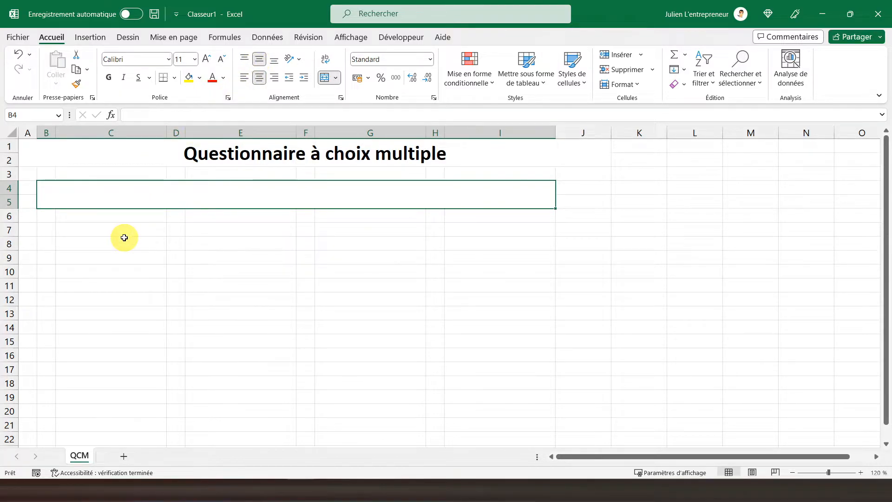
- Enter "1 Quelle est la réponse à la question 1" in the merged question cell B4:I5
{"action": "type", "text": "1"}
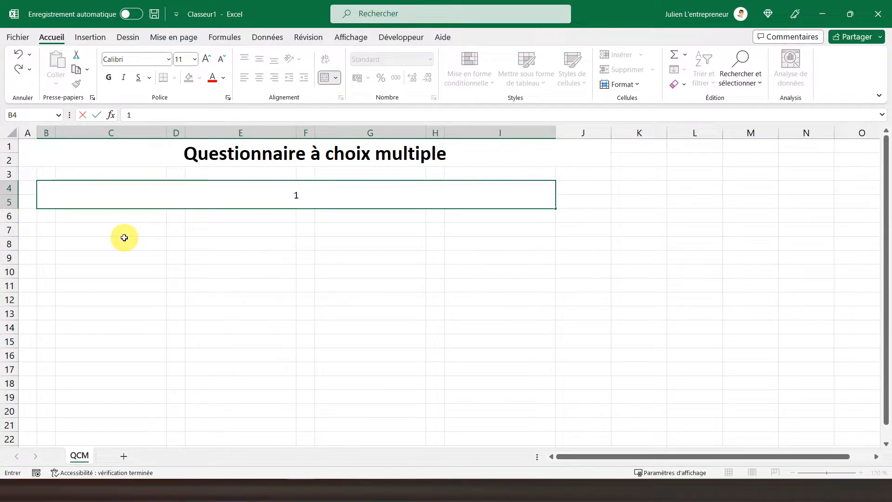
{"action": "type", "text": " Quelle es"}
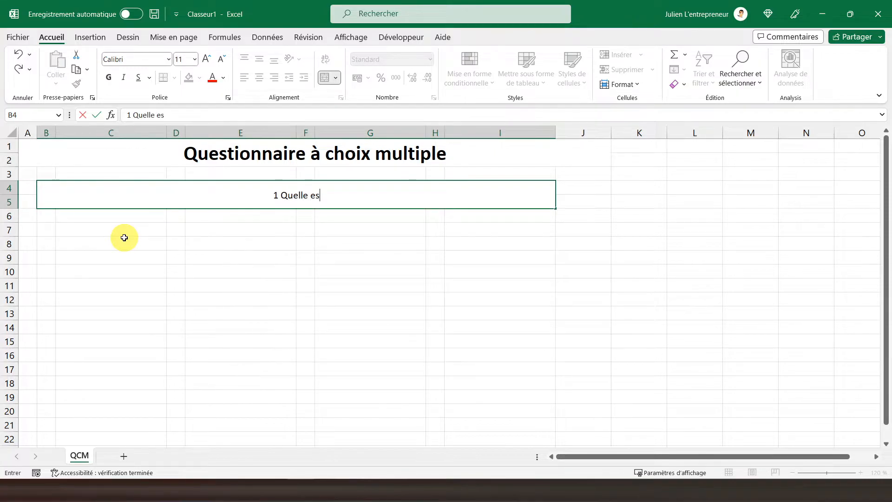
{"action": "type", "text": "t la rép"}
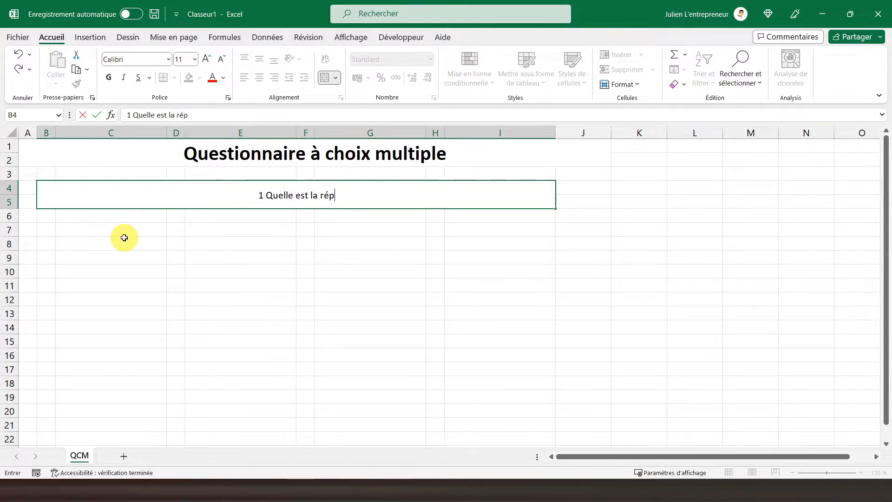
{"action": "type", "text": "onse à la que"}
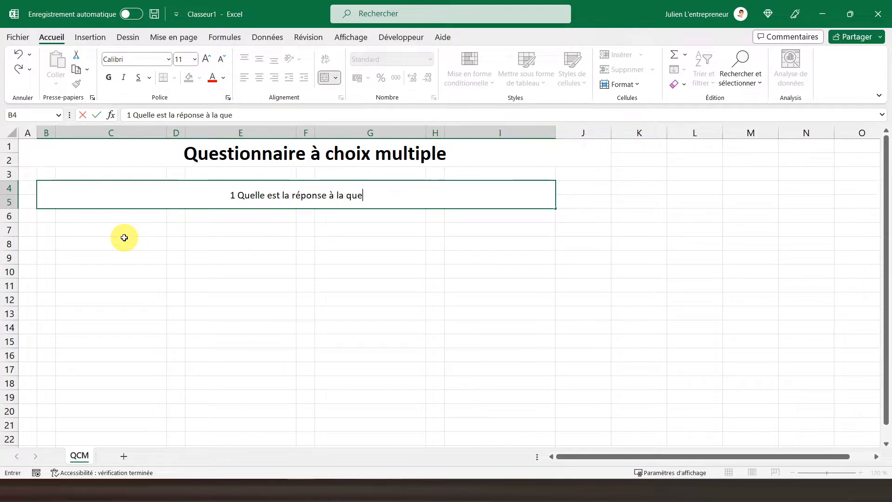
{"action": "type", "text": "stion 1"}
{"action": "key", "text": "Return"}
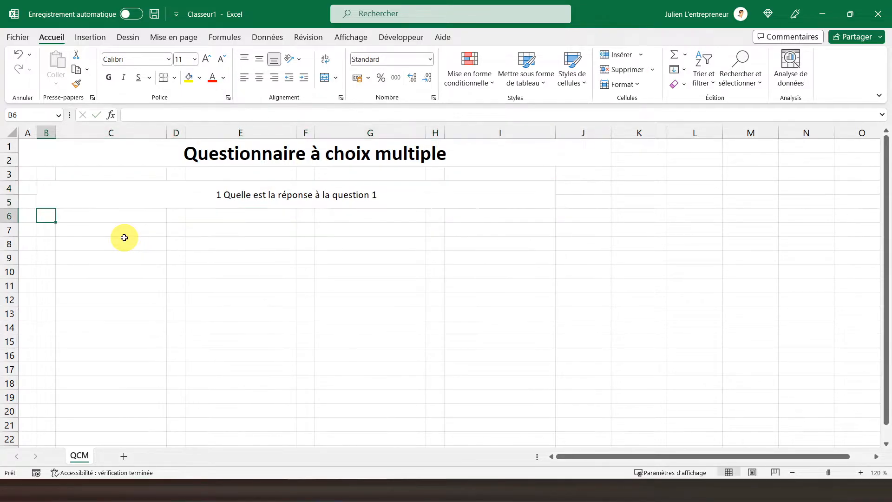
- Unmerge cells B4:I5 and copy the question text from B4 into C4
{"action": "left_click", "coordinate": [116, 194]}
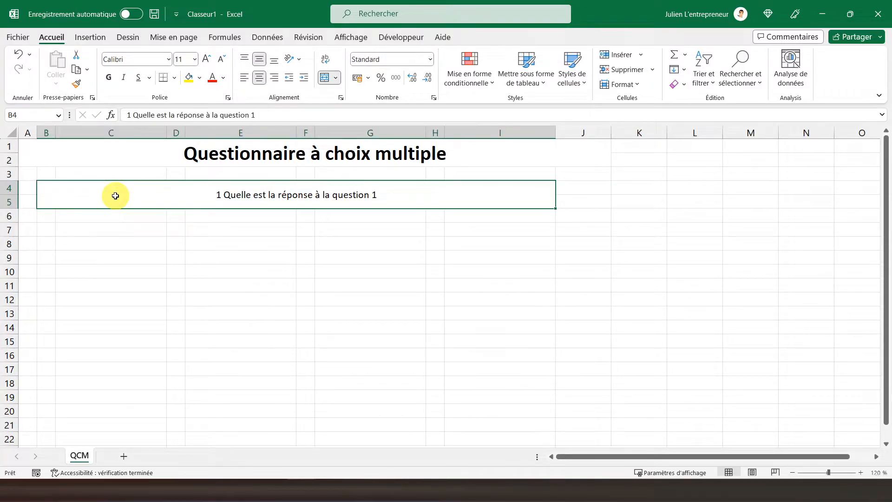
{"action": "left_click", "coordinate": [323, 78]}
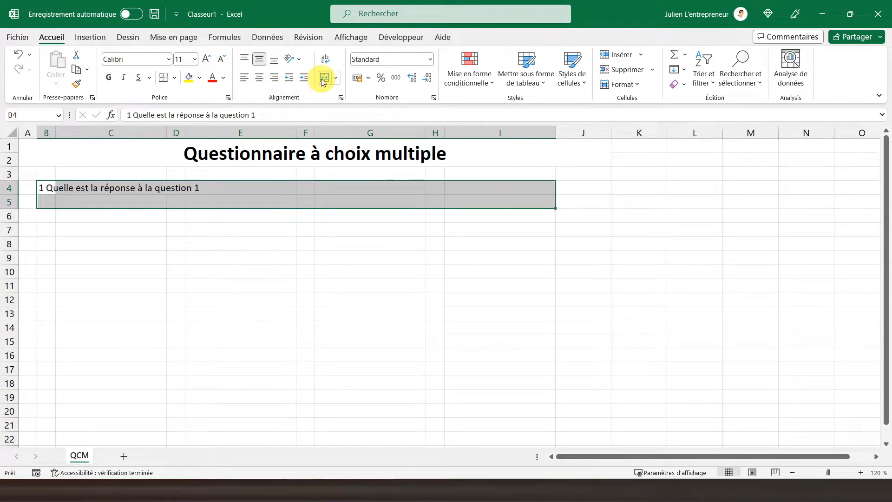
{"action": "left_click", "coordinate": [74, 188]}
{"action": "left_click", "coordinate": [45, 188]}
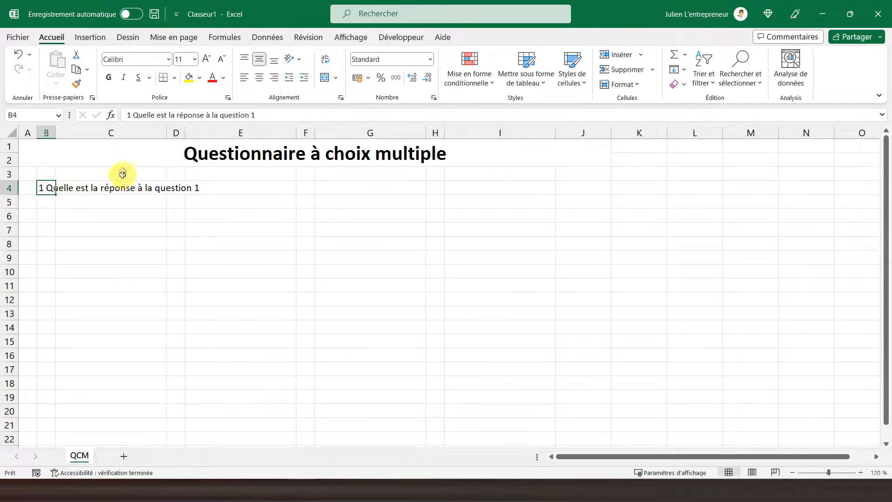
{"action": "key", "text": "ctrl+c"}
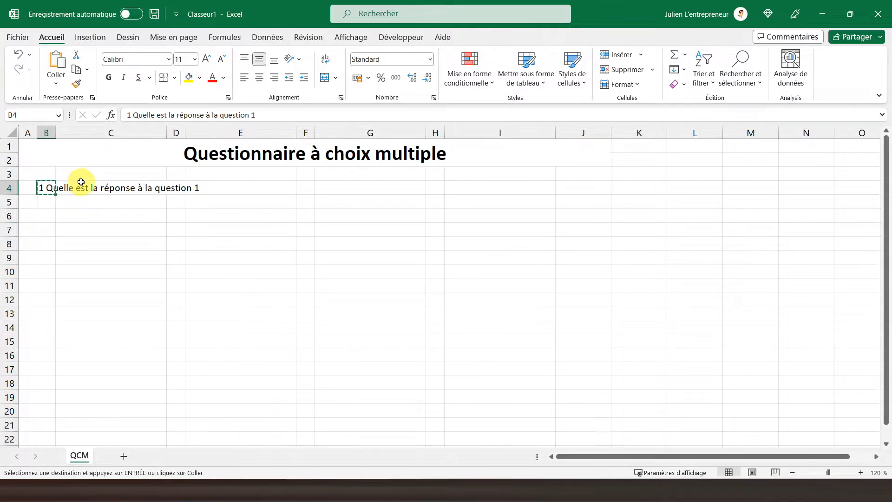
{"action": "left_click", "coordinate": [85, 187]}
{"action": "key", "text": "ctrl+v"}
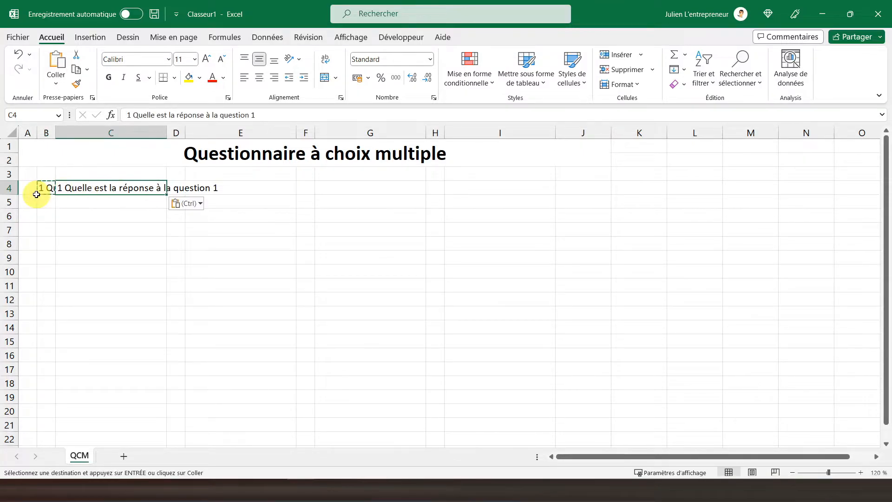
- Replace the content of B4 with 1, then merge and center B4:B5 and make the number bold
{"action": "left_click", "coordinate": [45, 187]}
{"action": "type", "text": "1"}
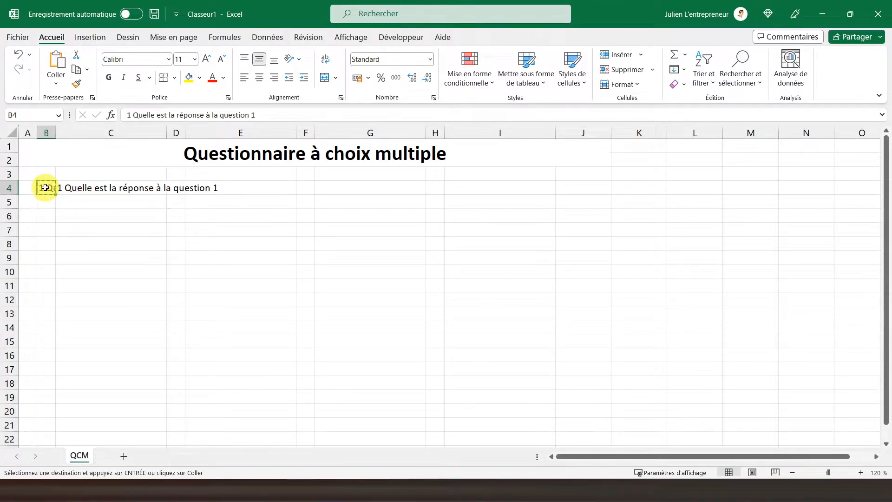
{"action": "key", "text": "Return"}
{"action": "left_click_drag", "start_coordinate": [45, 188], "coordinate": [47, 201]}
{"action": "left_click", "coordinate": [321, 77]}
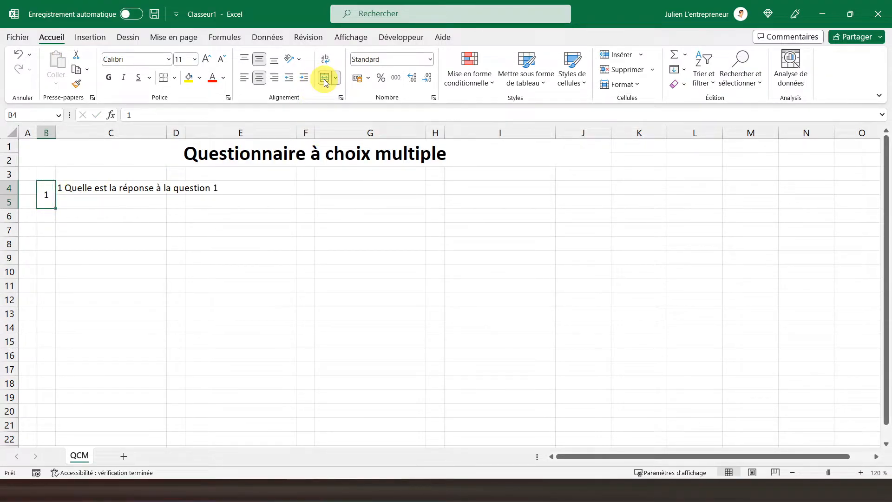
{"action": "left_click", "coordinate": [109, 78]}
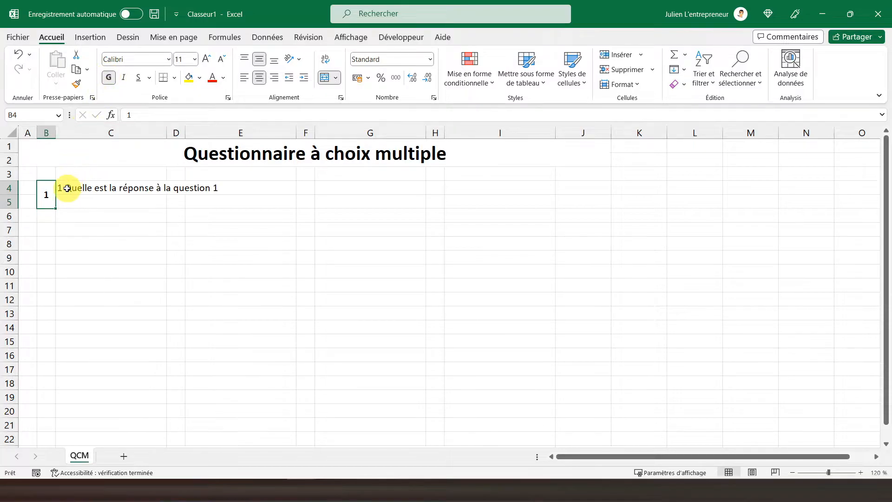
- Remove the leading number and space from the question text in C4
{"action": "left_click", "coordinate": [66, 188]}
{"action": "left_click_drag", "start_coordinate": [134, 118], "coordinate": [104, 118]}
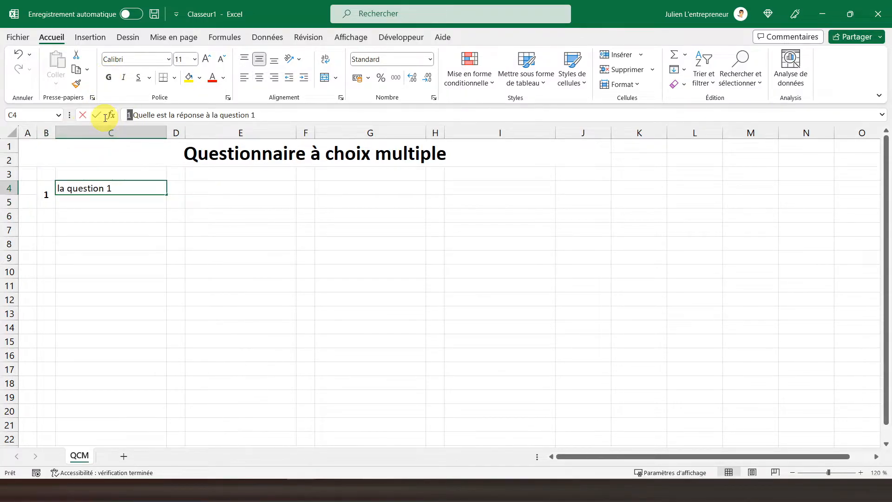
{"action": "key", "text": "BackSpace"}
{"action": "key", "text": "Return"}
- Merge and center cells C4:I5, then left-align the question text and make it bold
{"action": "left_click_drag", "start_coordinate": [82, 182], "coordinate": [520, 195]}
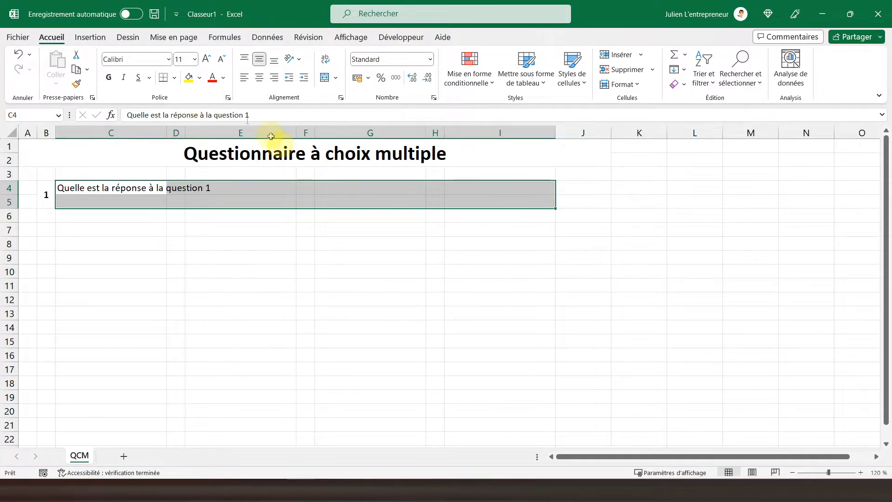
{"action": "left_click", "coordinate": [324, 77]}
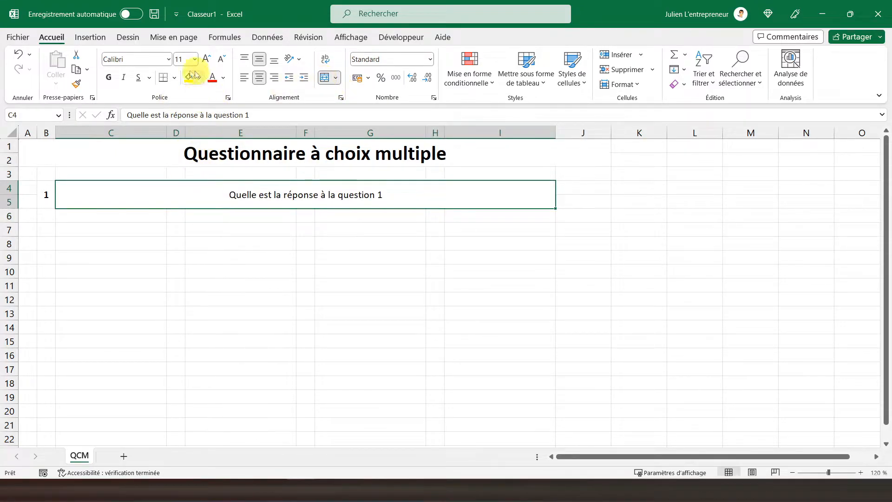
{"action": "left_click", "coordinate": [244, 78]}
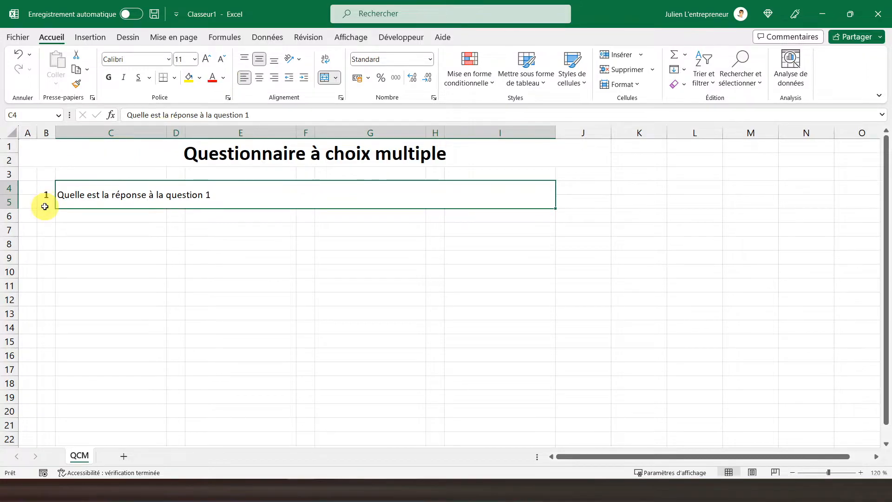
{"action": "left_click", "coordinate": [110, 77]}
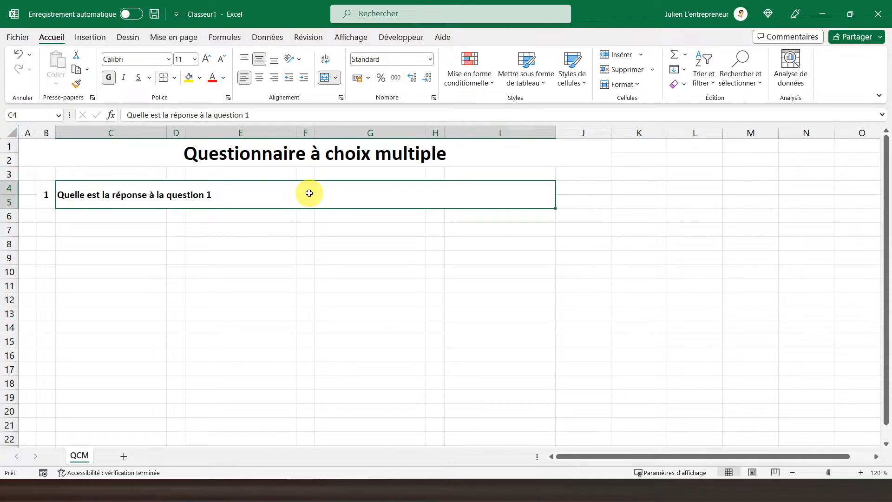
- Add " ?" to the end of the question text in C4
{"action": "left_click", "coordinate": [46, 194]}
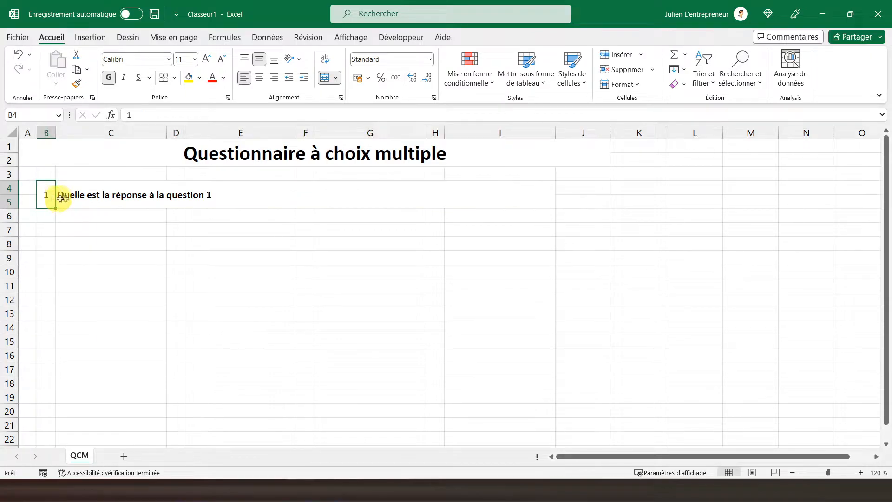
{"action": "left_click_drag", "start_coordinate": [60, 198], "coordinate": [165, 198]}
{"action": "left_click", "coordinate": [165, 198]}
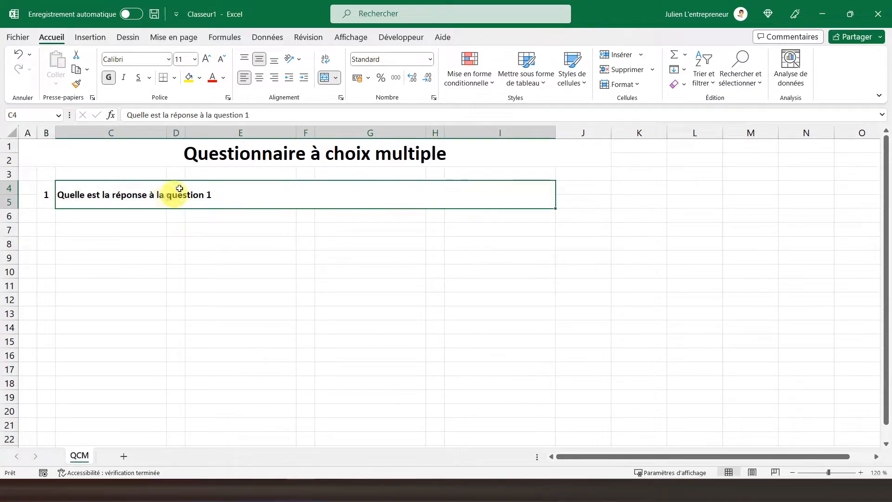
{"action": "left_click", "coordinate": [259, 116]}
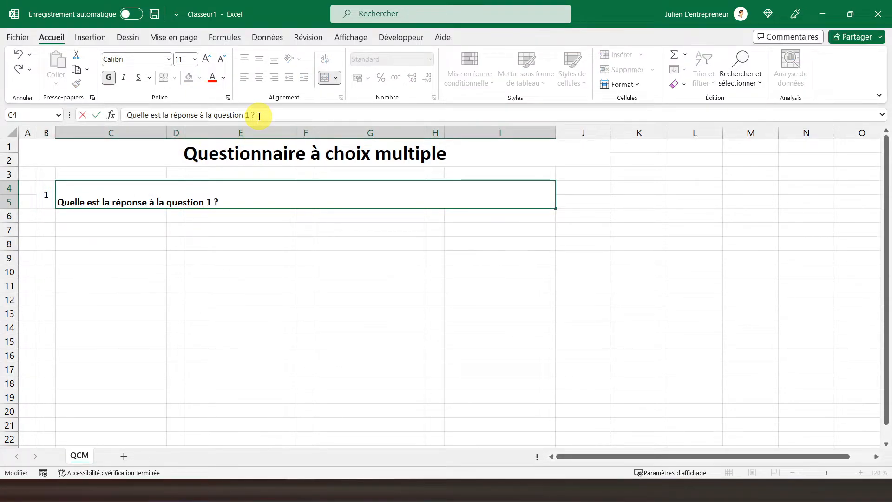
{"action": "key", "text": "Return"}
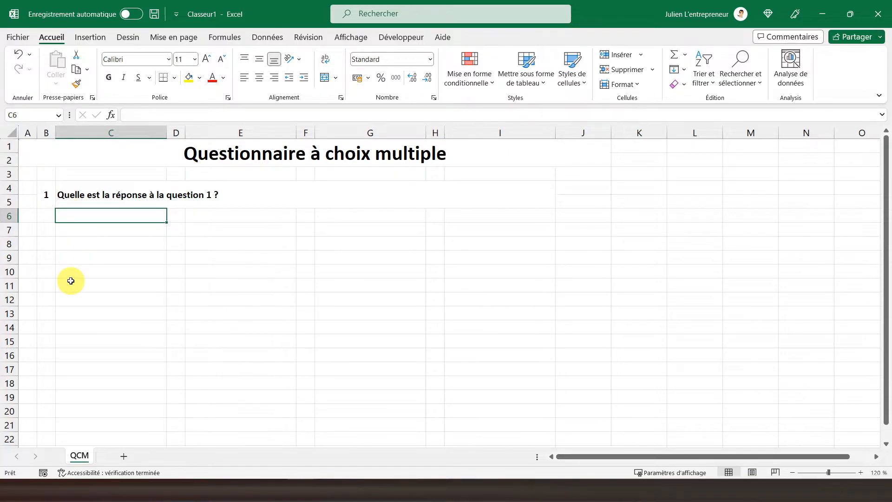
- Enter the answers "Bonne réponse" in C6, "Mauvaise" in E6 and "Mauvaise réponse" in F6
{"action": "type", "text": "Bonne réponse"}
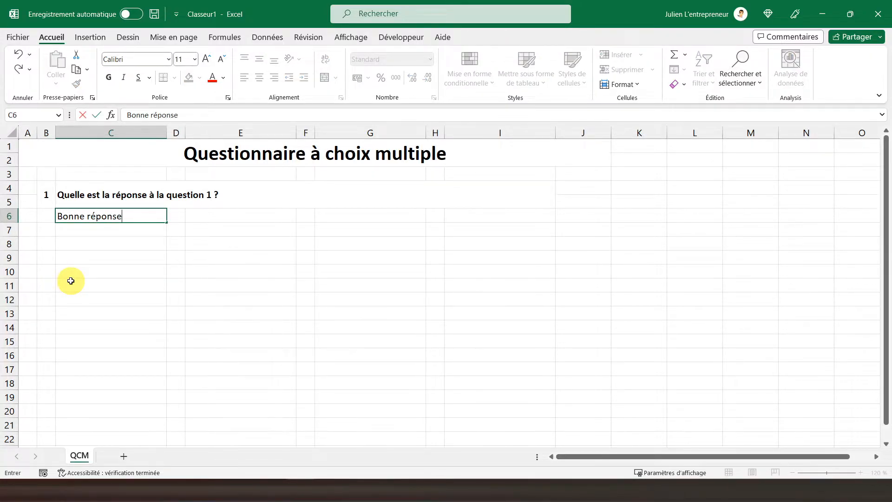
{"action": "key", "text": "Tab"}
{"action": "key", "text": "Tab"}
{"action": "type", "text": "Mau"}
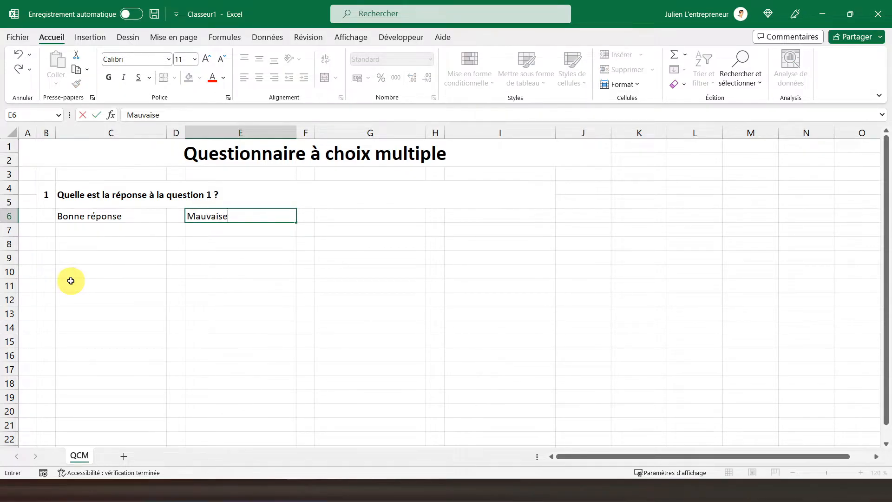
{"action": "type", "text": "vaise"}
{"action": "key", "text": "Tab"}
{"action": "type", "text": "M"}
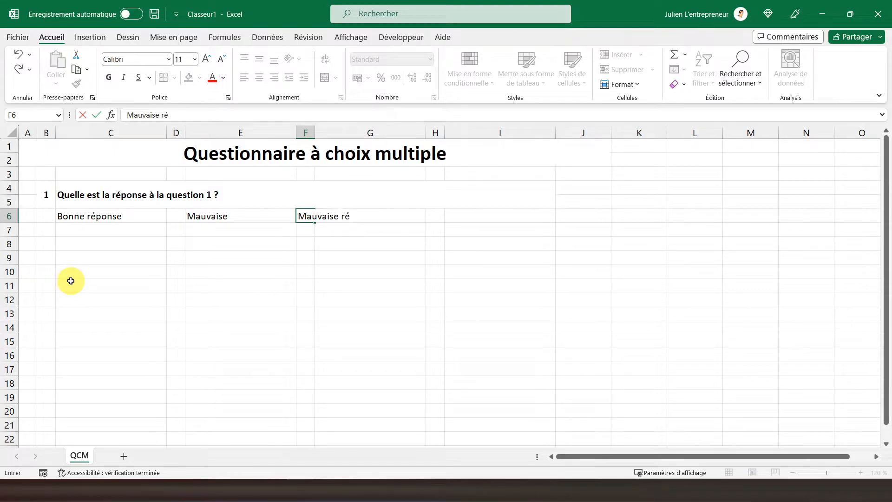
- Complete the answer in E6 so it reads "Mauvaise réponse"
{"action": "key", "text": "Left"}
{"action": "key", "text": "Left"}
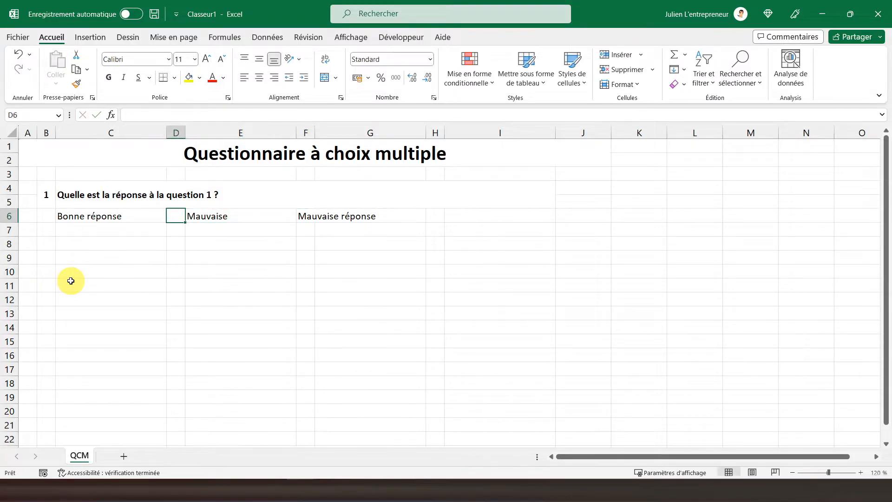
{"action": "key", "text": "Right"}
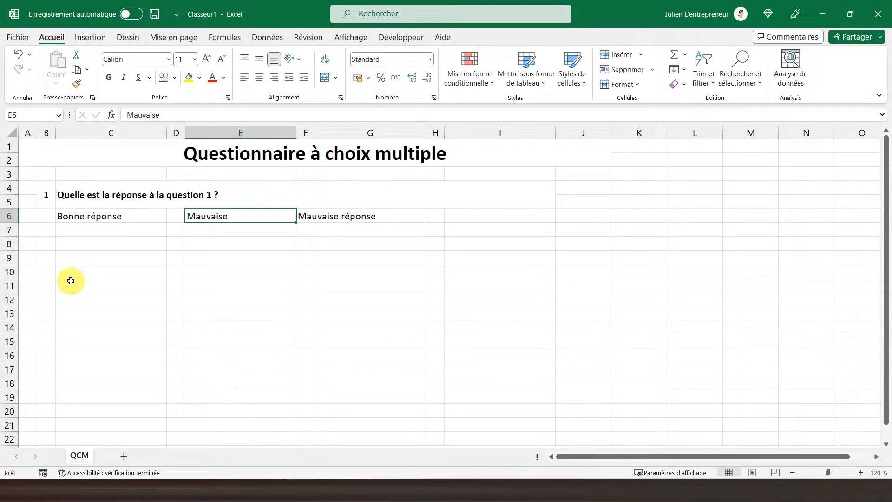
{"action": "left_click", "coordinate": [210, 117]}
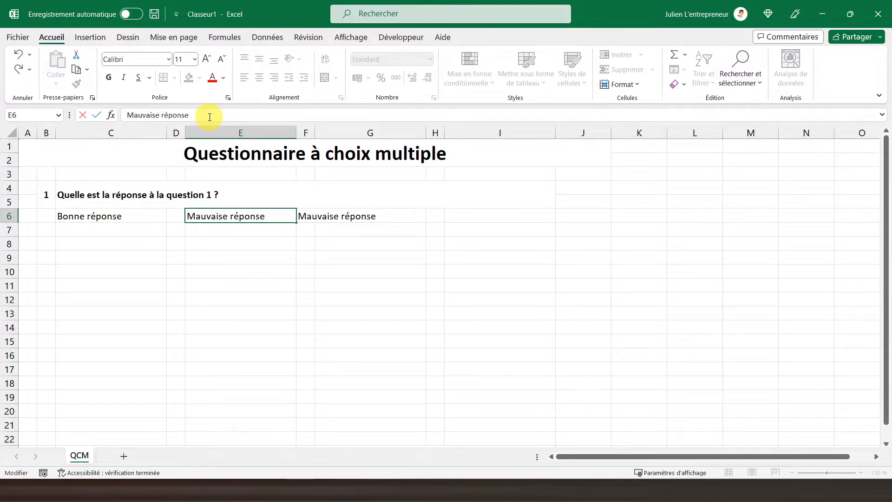
{"action": "key", "text": "Return"}
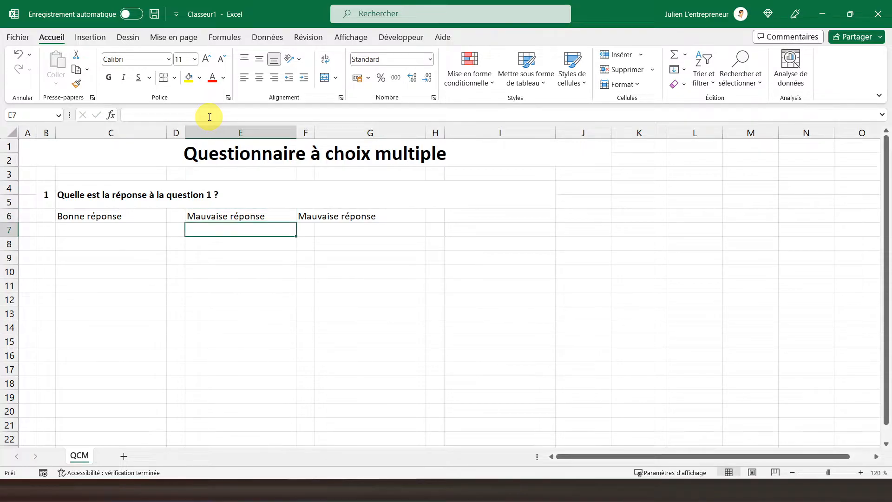
- Copy the answer "Mauvaise réponse" from F6 to G6 and clear F6
{"action": "left_click", "coordinate": [316, 215]}
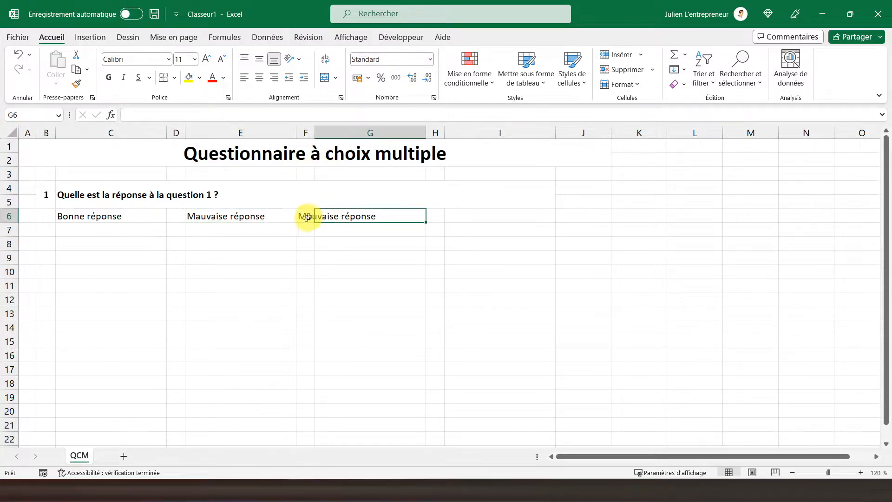
{"action": "left_click", "coordinate": [306, 217]}
{"action": "key", "text": "ctrl+c"}
{"action": "left_click", "coordinate": [326, 216]}
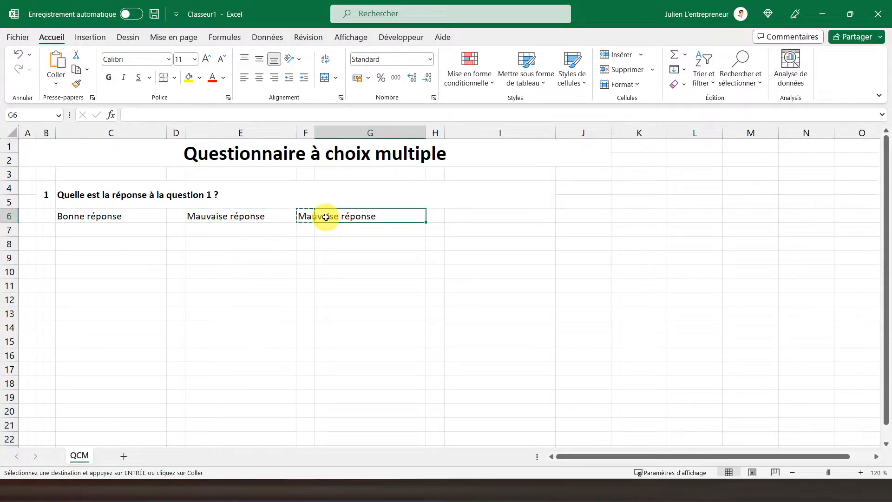
{"action": "key", "text": "ctrl+v"}
{"action": "left_click", "coordinate": [306, 217]}
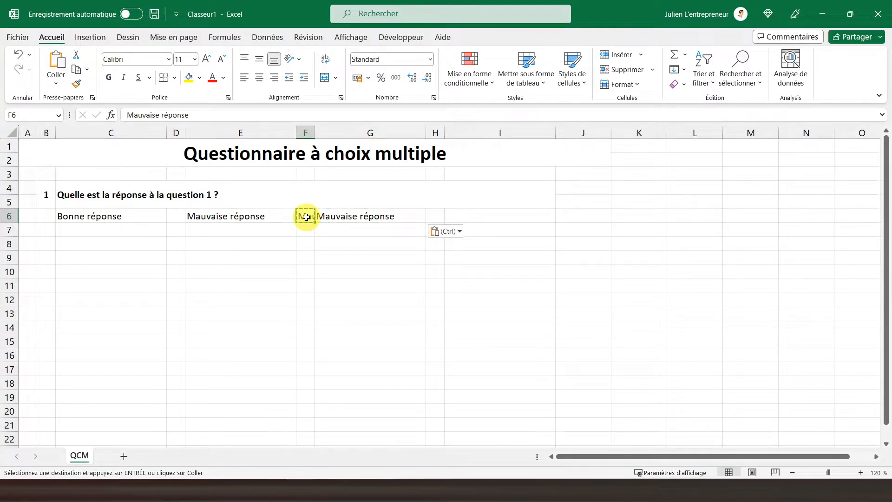
{"action": "key", "text": "Delete"}
- Copy the answer "Mauvaise réponse" from G6 to I6
{"action": "left_click", "coordinate": [354, 214]}
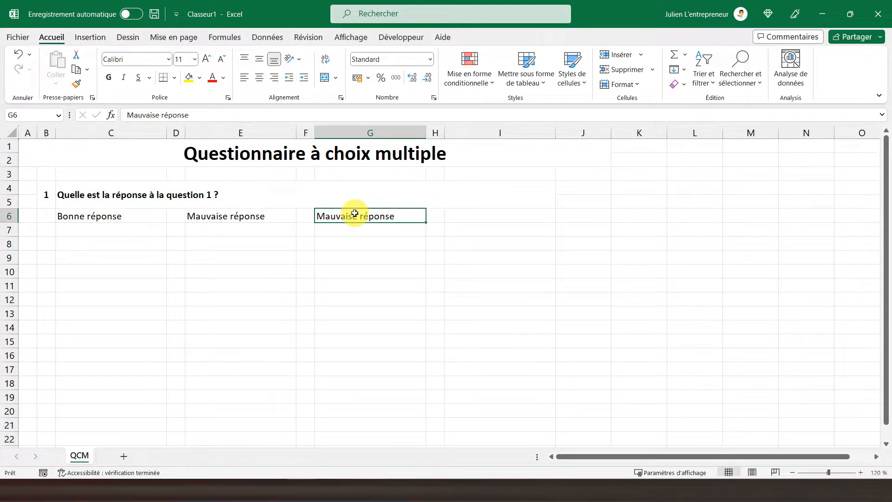
{"action": "key", "text": "ctrl+c"}
{"action": "left_click", "coordinate": [462, 216]}
{"action": "key", "text": "ctrl+v"}
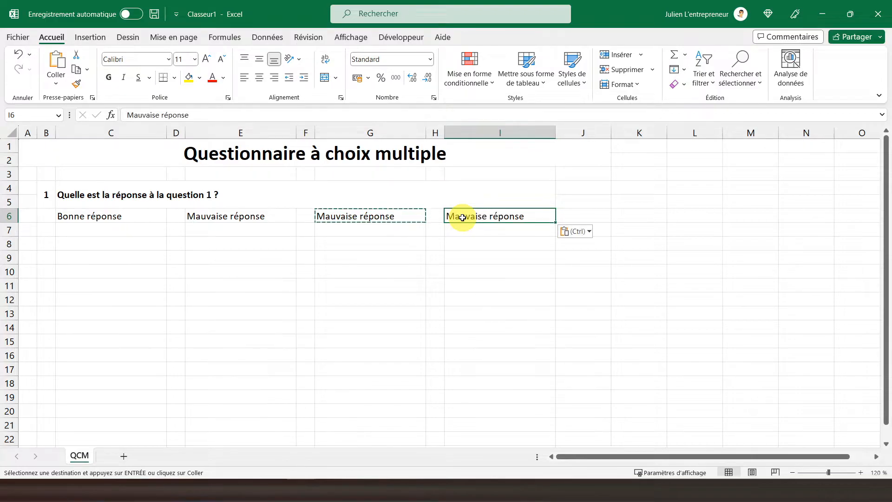
{"action": "key", "text": "Escape"}
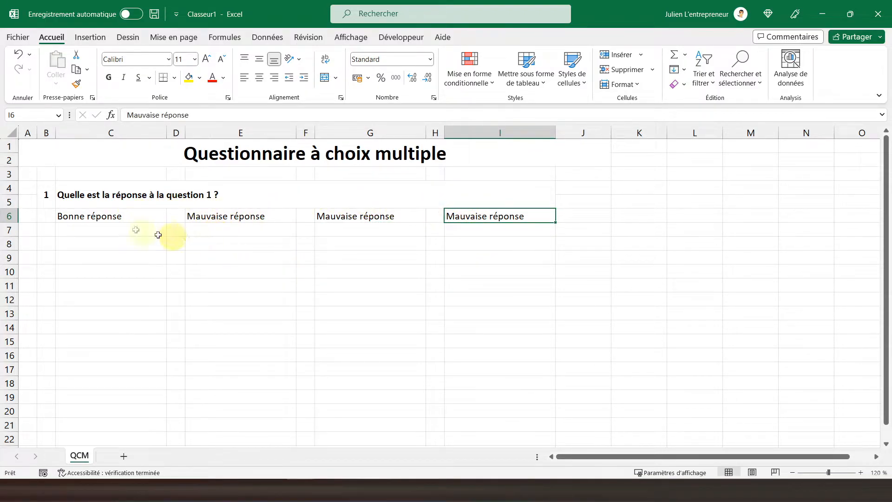
- Copy the whole question 1 block, with its number and four answers, from B4:I6 to B8:I10
{"action": "left_click", "coordinate": [128, 219]}
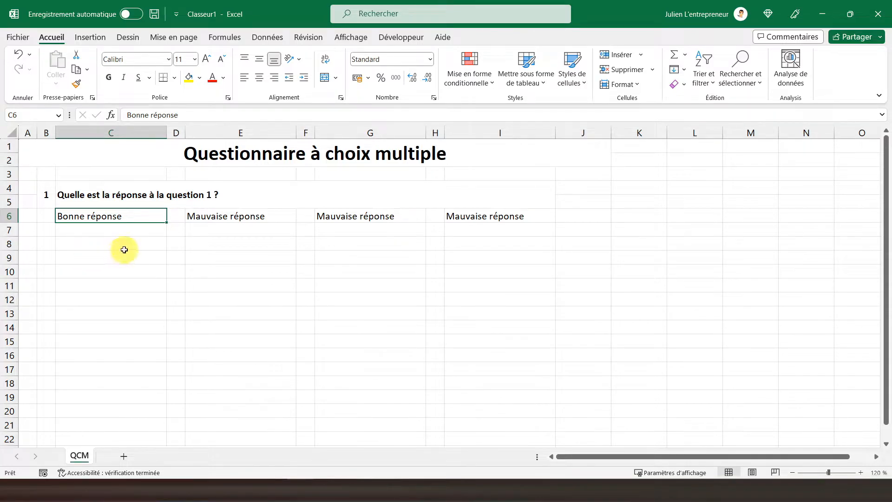
{"action": "left_click", "coordinate": [48, 199]}
{"action": "left_click_drag", "start_coordinate": [48, 199], "coordinate": [226, 219]}
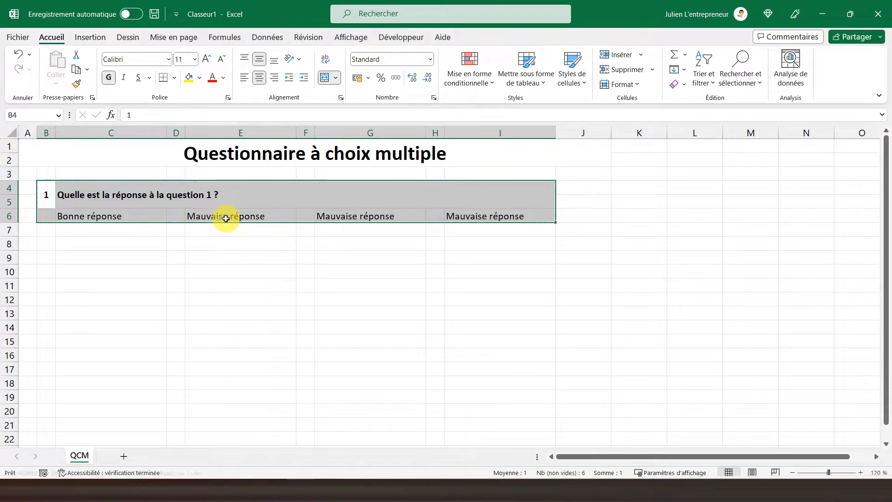
{"action": "key", "text": "ctrl+c"}
{"action": "left_click", "coordinate": [50, 241]}
{"action": "left_click_drag", "start_coordinate": [50, 240], "coordinate": [513, 271]}
{"action": "key", "text": "ctrl+v"}
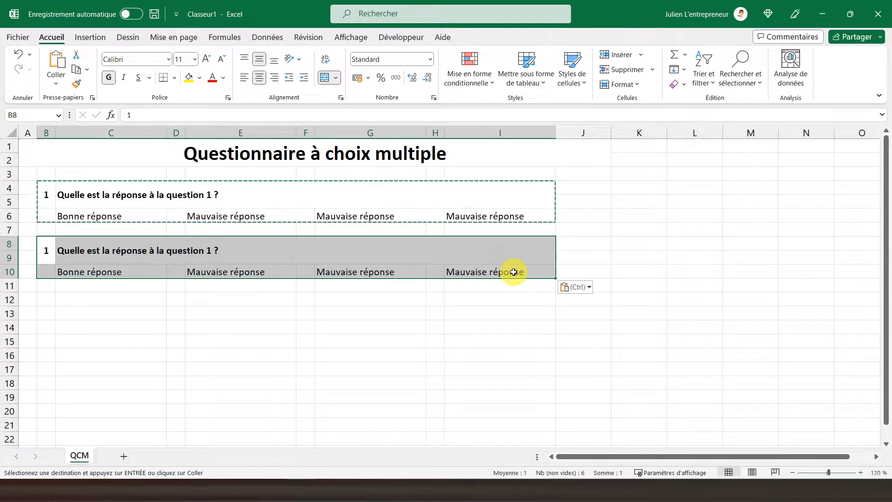
- Change the copied question in C8 to "Quelle est la réponse à la question 2 ?" and its number in B8 to 2
{"action": "left_click", "coordinate": [189, 254]}
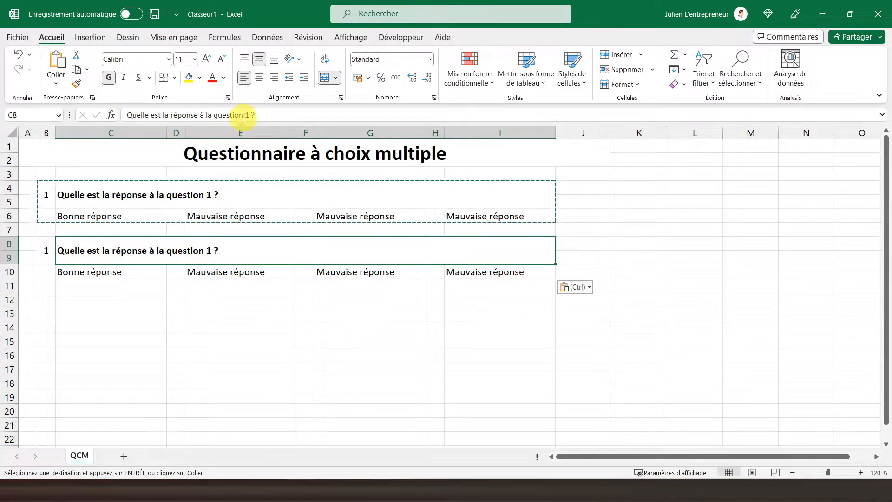
{"action": "left_click", "coordinate": [248, 115]}
{"action": "double_click", "coordinate": [248, 115]}
{"action": "type", "text": "2"}
{"action": "left_click", "coordinate": [46, 246]}
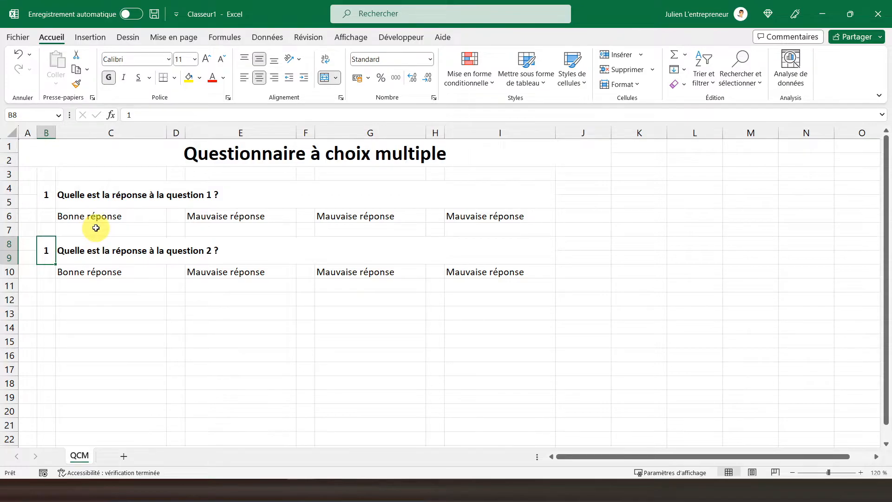
{"action": "type", "text": "2"}
{"action": "key", "text": "Return"}
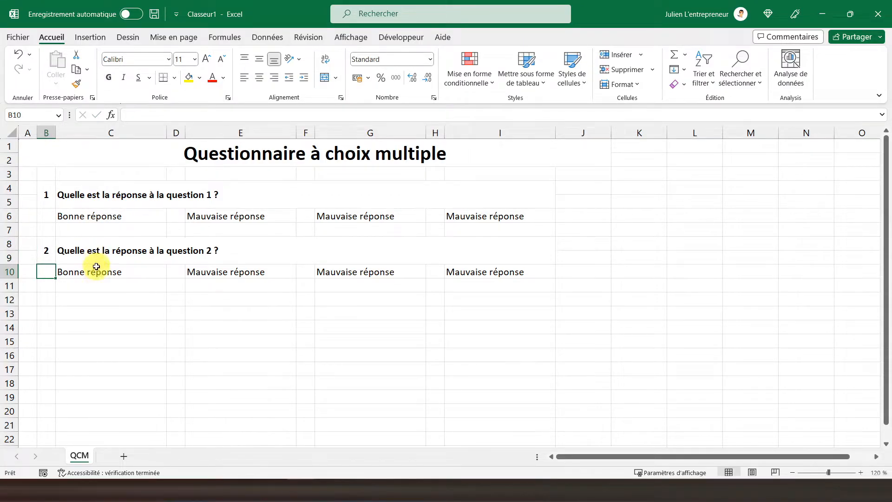
- Copy the answer "Bonne réponse" from C10 to G10 in question 2
{"action": "left_click", "coordinate": [96, 274]}
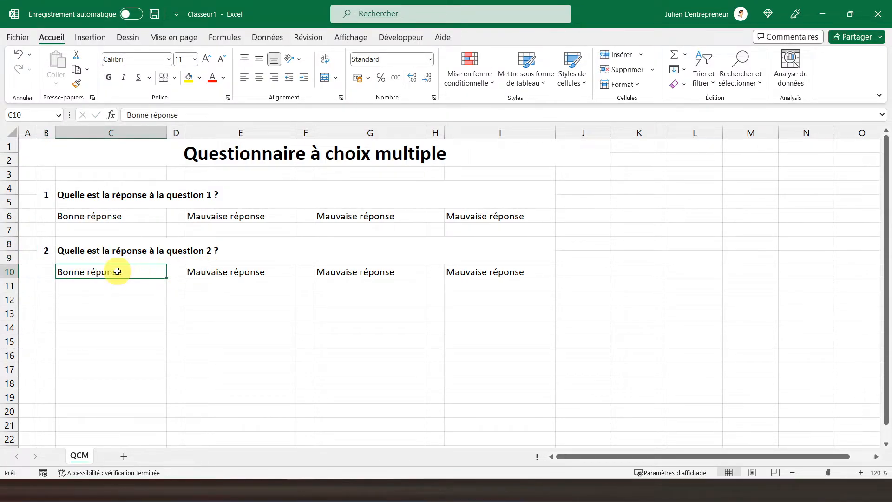
{"action": "key", "text": "ctrl+c"}
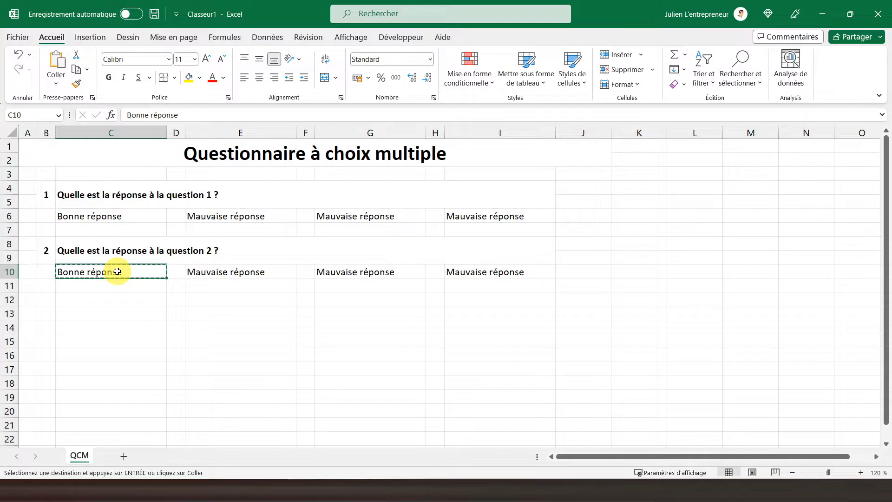
{"action": "left_click", "coordinate": [359, 273]}
{"action": "key", "text": "ctrl+v"}
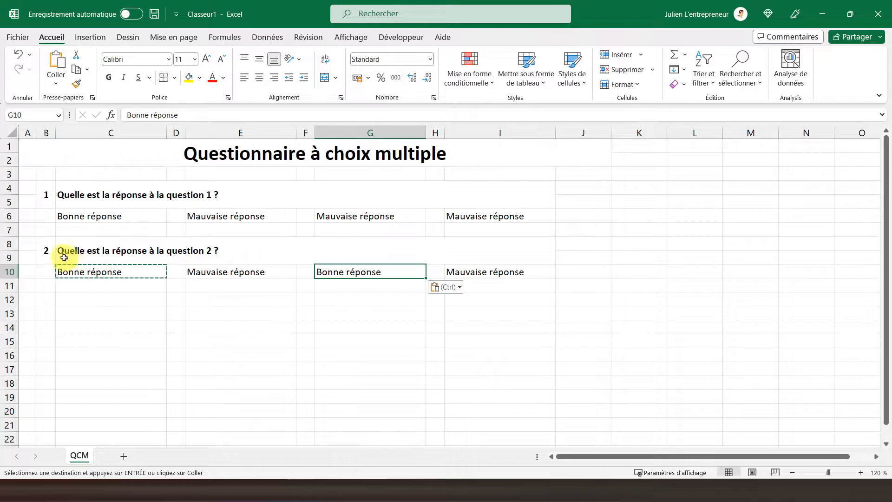
{"action": "left_click", "coordinate": [93, 216]}
{"action": "left_click", "coordinate": [45, 216]}
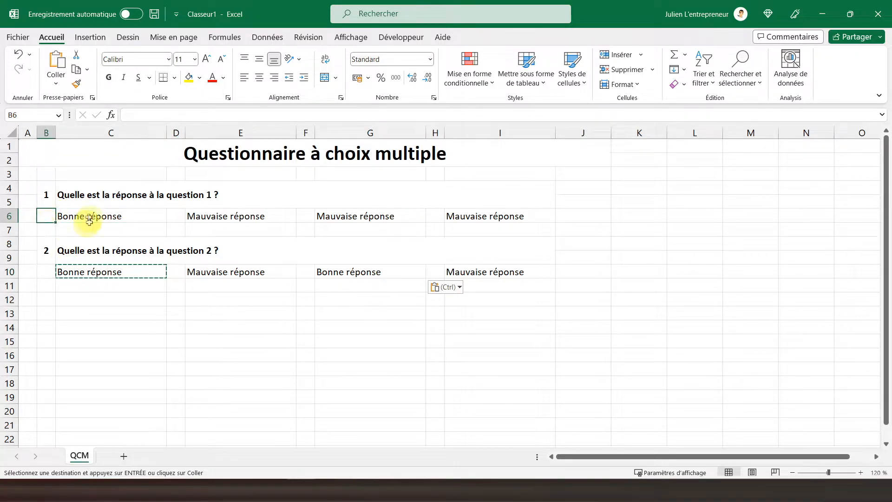
{"action": "left_click", "coordinate": [48, 271]}
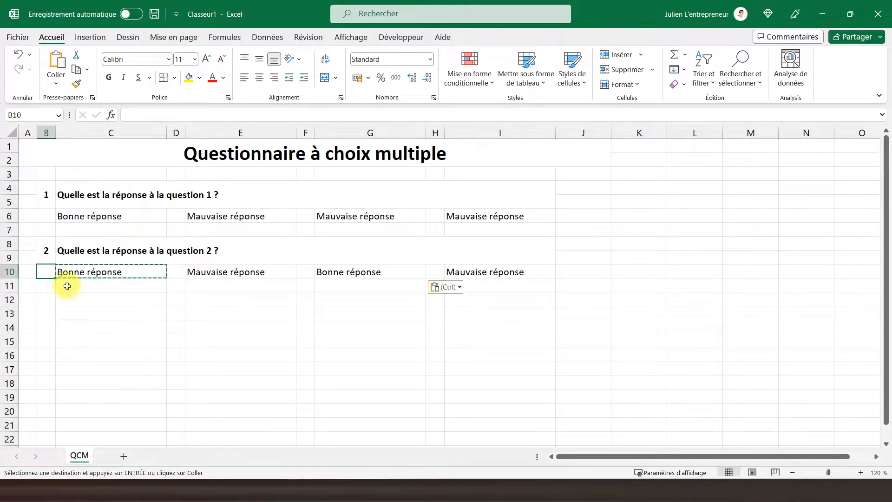
- Copy the question 2 block B8:I10 twice below itself, starting at B11 and B14
{"action": "left_click_drag", "start_coordinate": [50, 250], "coordinate": [401, 268]}
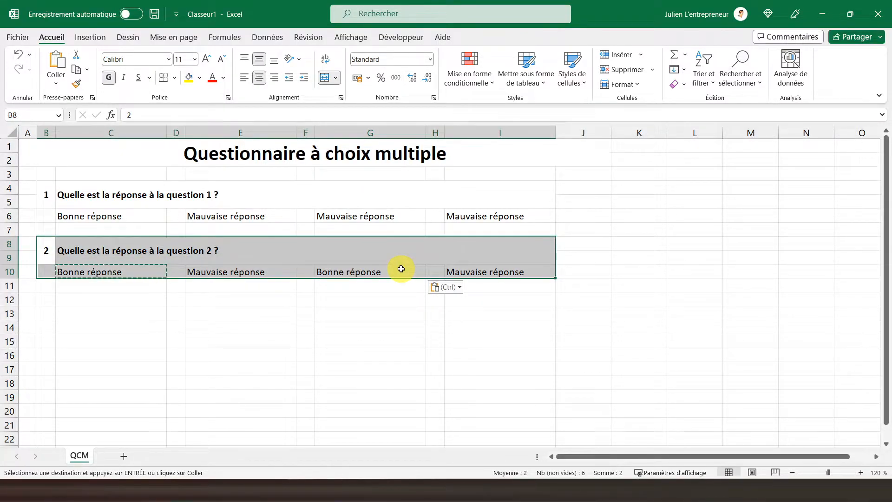
{"action": "key", "text": "ctrl+c"}
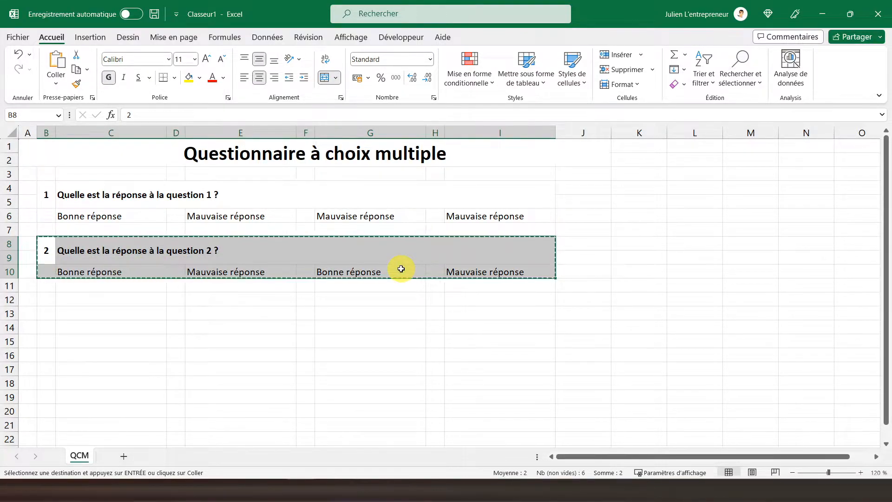
{"action": "left_click", "coordinate": [45, 287]}
{"action": "key", "text": "ctrl+v"}
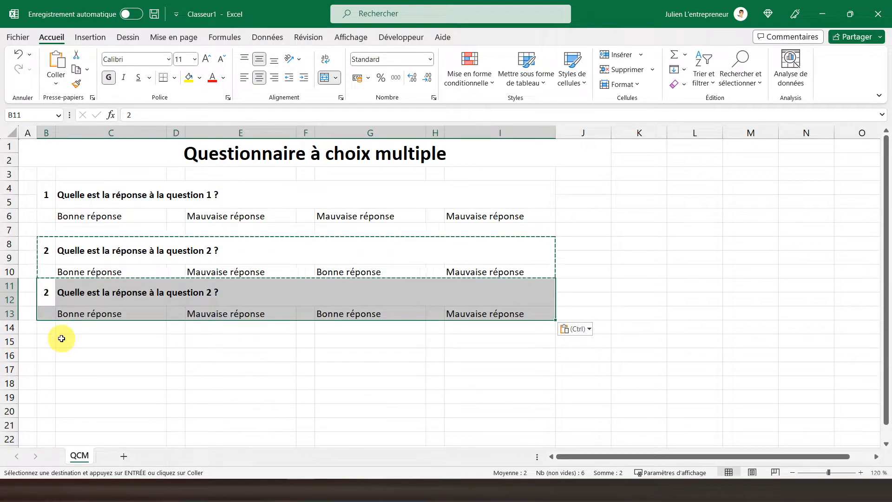
{"action": "left_click", "coordinate": [46, 329]}
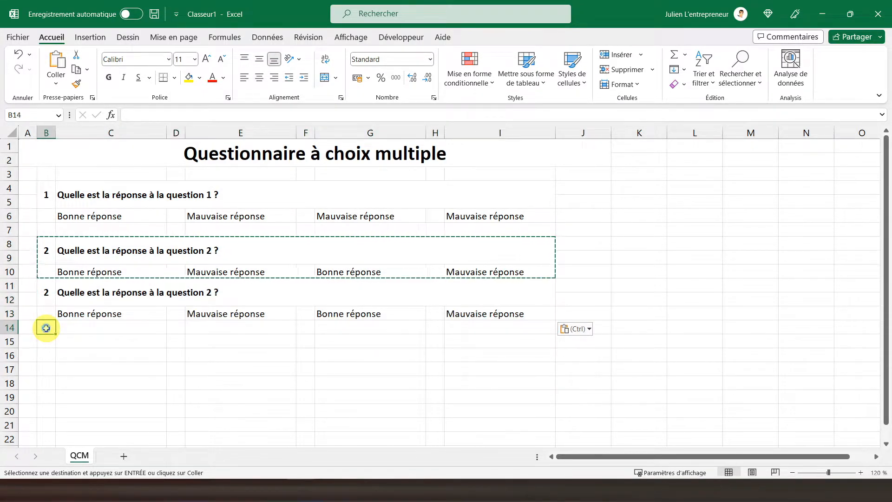
{"action": "key", "text": "ctrl+v"}
{"action": "left_click", "coordinate": [46, 368]}
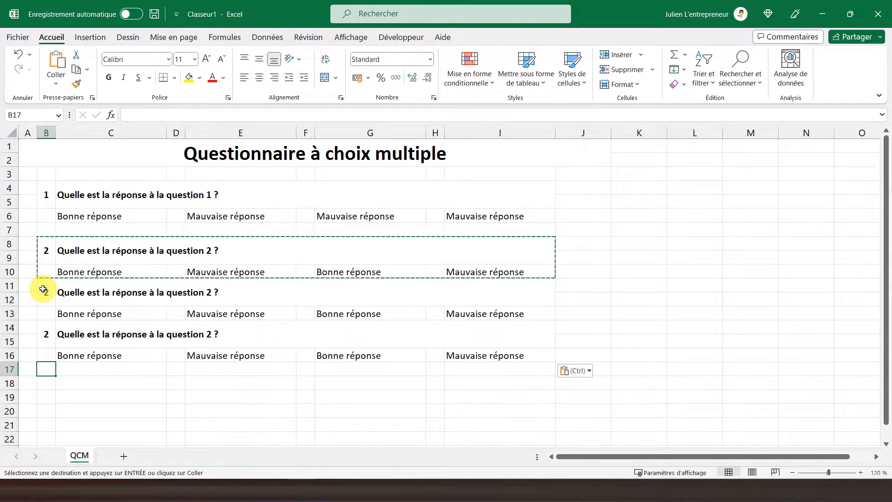
- Insert a blank row above each of the two copied question blocks, at rows 11 and 15
{"action": "left_click", "coordinate": [10, 286]}
{"action": "right_click", "coordinate": [9, 285]}
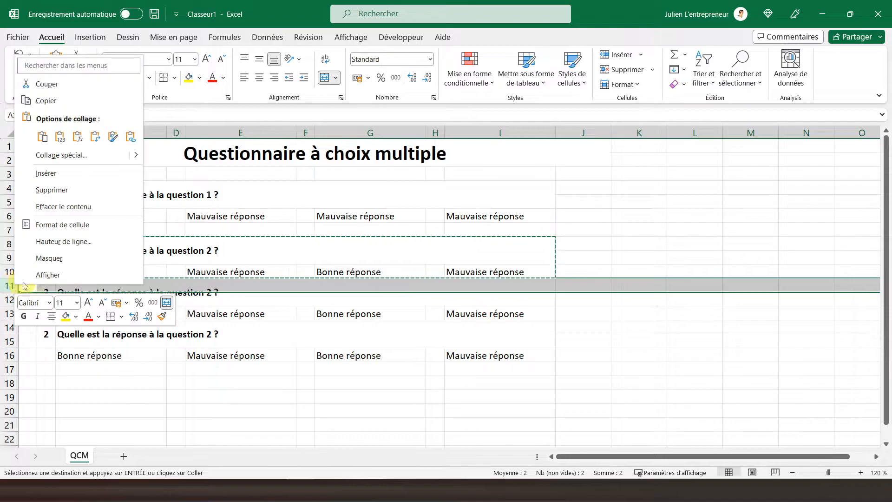
{"action": "left_click", "coordinate": [45, 173]}
{"action": "left_click", "coordinate": [98, 348]}
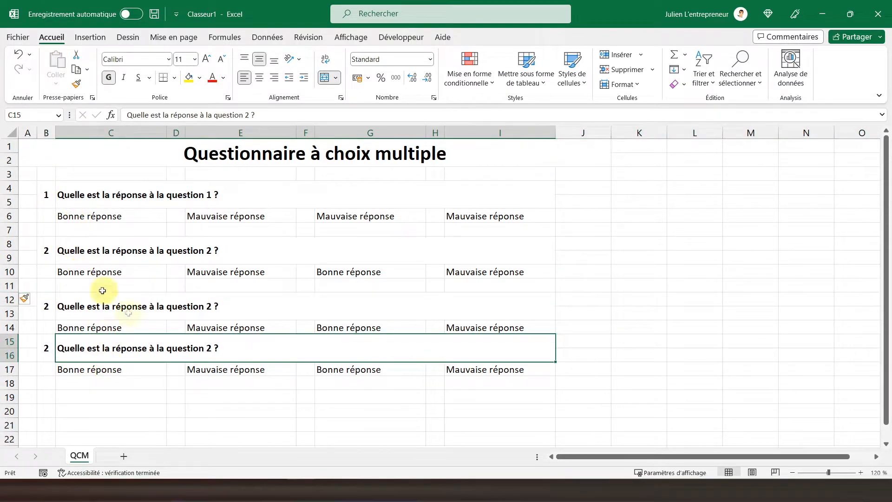
{"action": "left_click", "coordinate": [9, 342]}
{"action": "right_click", "coordinate": [10, 341]}
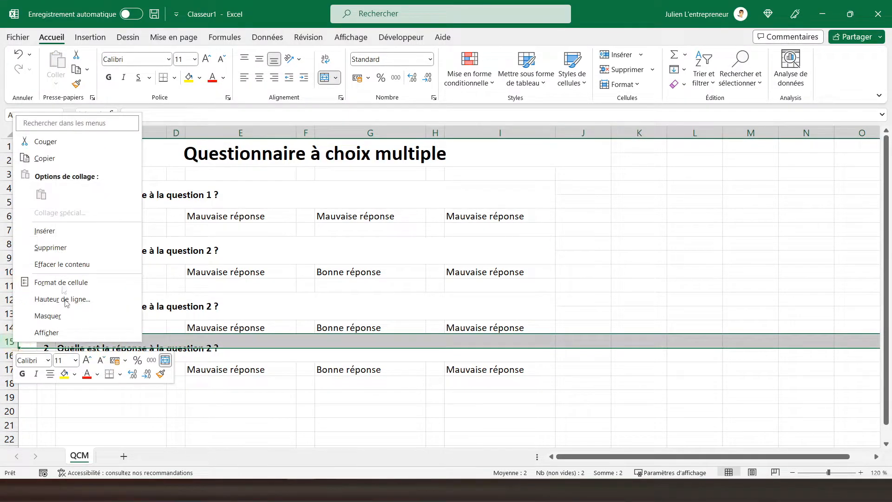
{"action": "left_click", "coordinate": [58, 231]}
{"action": "scroll", "coordinate": [133, 335], "scroll_direction": "down", "scroll_amount": 1}
{"action": "scroll", "coordinate": [133, 335], "scroll_direction": "up", "scroll_amount": 1}
- Change the question in C12 to "Quelle est la réponse à la question 3 ?" and its number in B12 to 3
{"action": "left_click", "coordinate": [106, 308]}
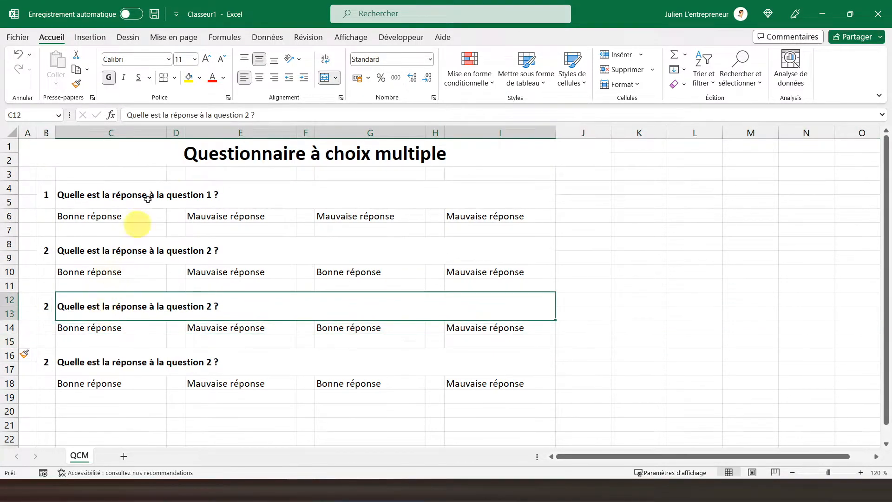
{"action": "double_click", "coordinate": [246, 116]}
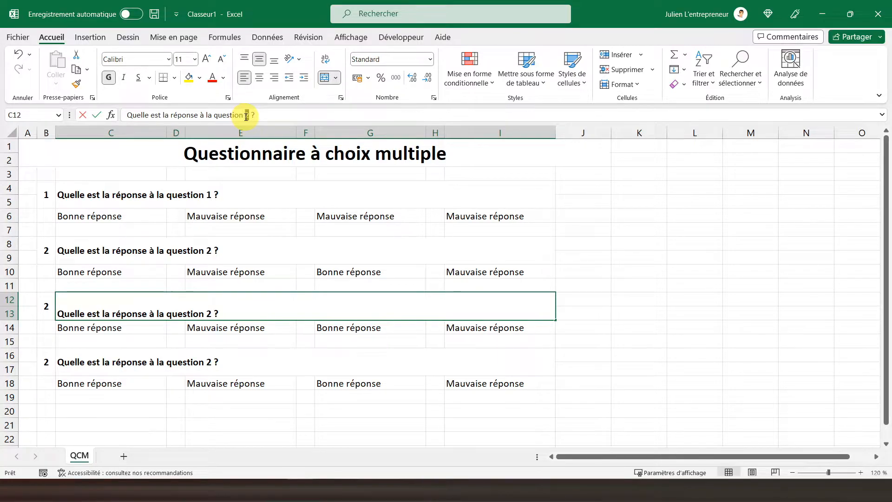
{"action": "type", "text": "3"}
{"action": "key", "text": "Return"}
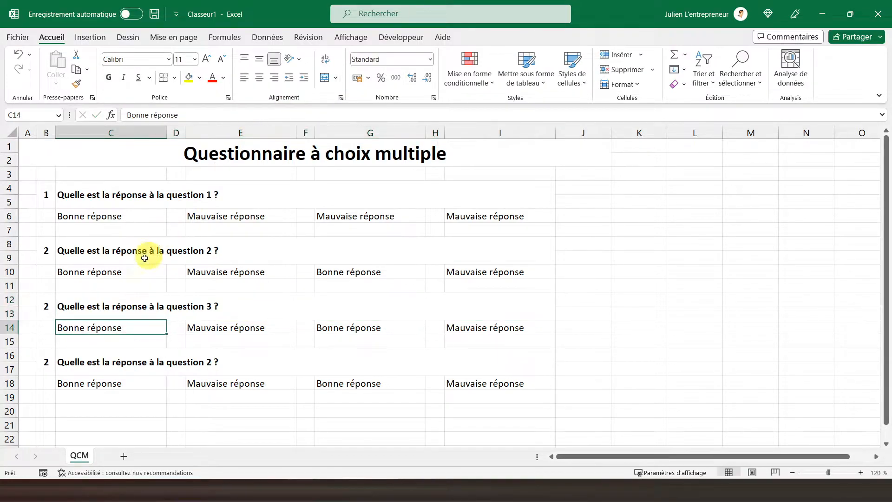
{"action": "left_click", "coordinate": [44, 308]}
{"action": "type", "text": "3"}
{"action": "key", "text": "Return"}
- Set the number in B16 to 4 and change C16 to "Quelle est la réponse à la question 4 ?"
{"action": "key", "text": "Return"}
{"action": "key", "text": "Return"}
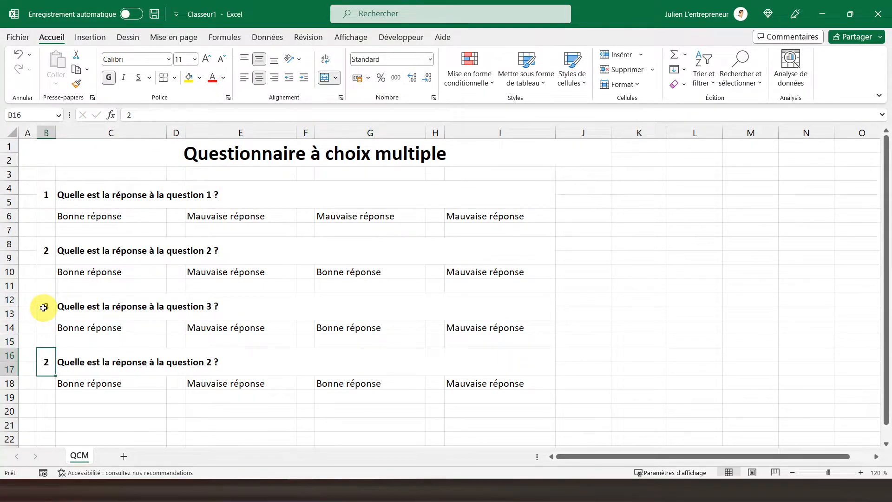
{"action": "left_click", "coordinate": [93, 362]}
{"action": "left_click", "coordinate": [249, 116]}
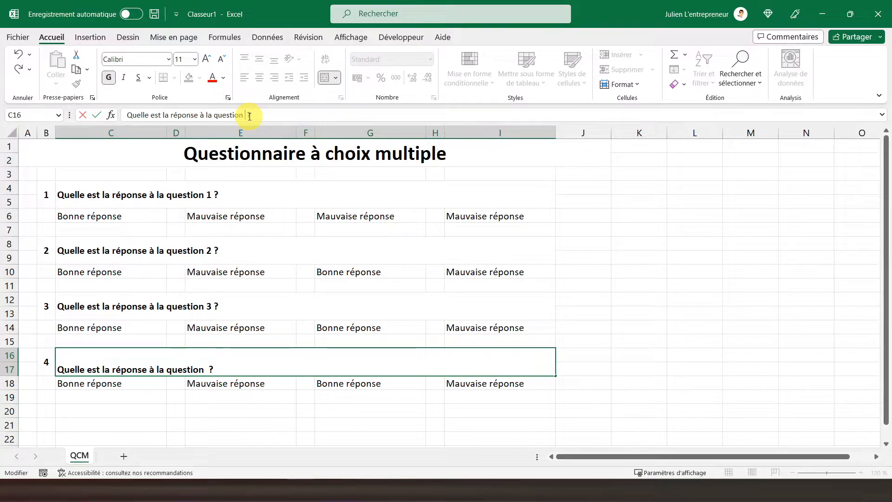
{"action": "key", "text": "Return"}
- Copy the question 4 block B16:I18 to B20, leaving one blank row between the blocks
{"action": "scroll", "coordinate": [140, 307], "scroll_direction": "down", "scroll_amount": 1}
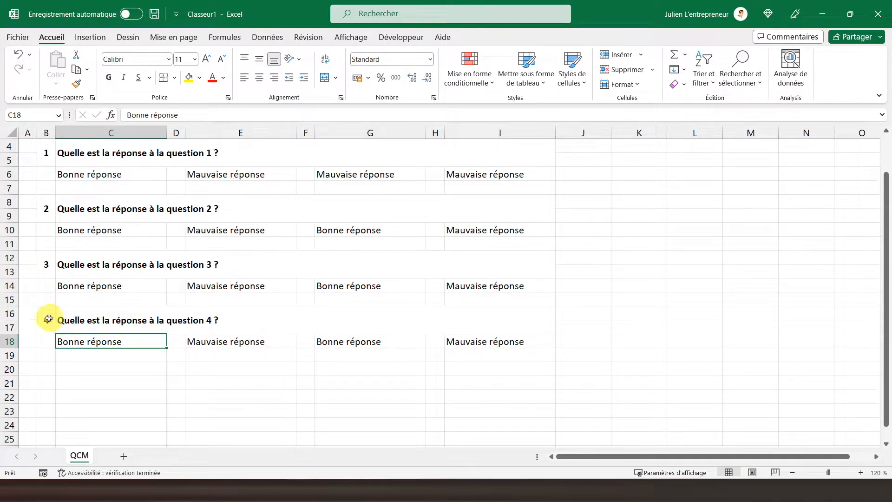
{"action": "left_click_drag", "start_coordinate": [13, 314], "coordinate": [23, 355]}
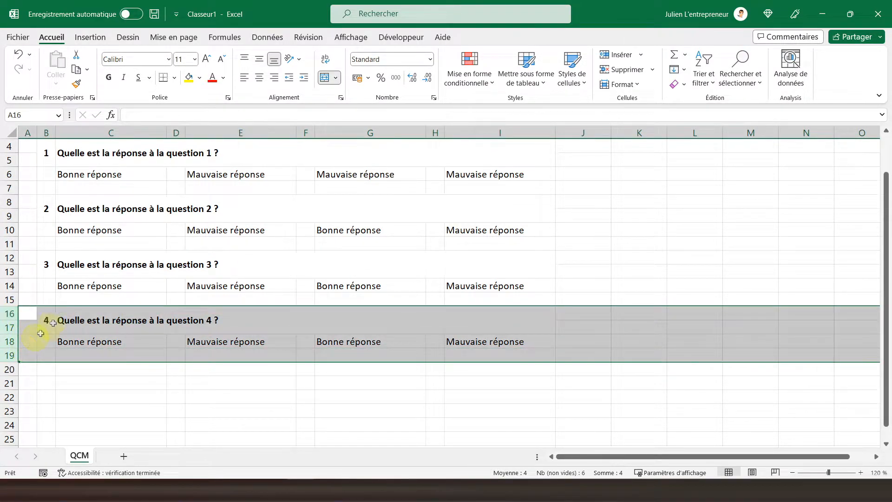
{"action": "left_click", "coordinate": [41, 321]}
{"action": "left_click_drag", "start_coordinate": [42, 321], "coordinate": [369, 344]}
{"action": "key", "text": "ctrl+c"}
{"action": "left_click", "coordinate": [49, 365]}
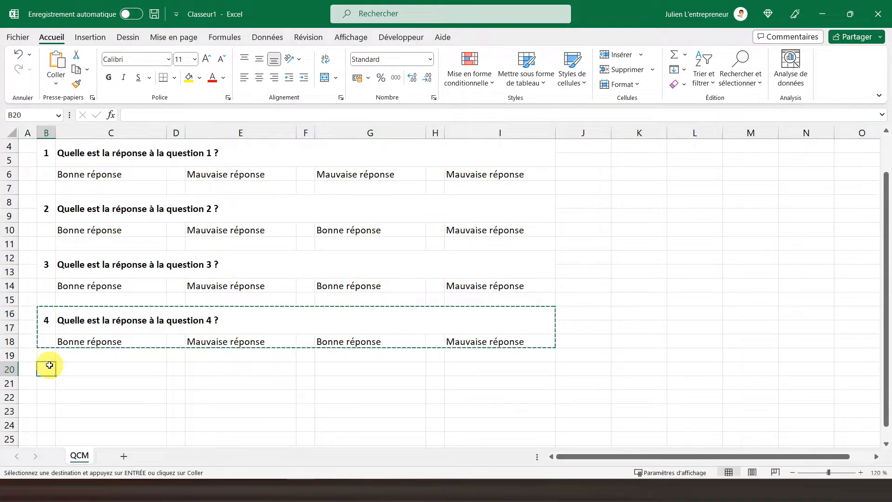
{"action": "key", "text": "ctrl+v"}
- Set the number in B20 to 5 and change C20 to "Quelle est la réponse à la question 5 ?"
{"action": "left_click", "coordinate": [48, 370]}
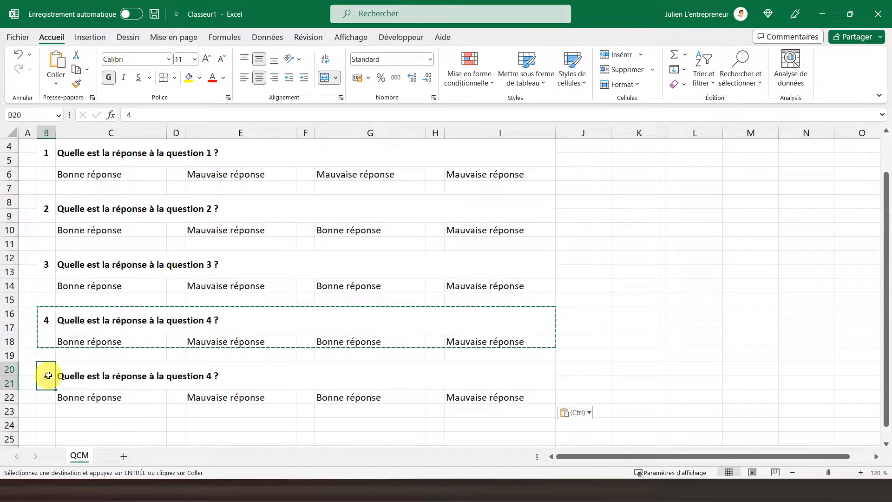
{"action": "type", "text": "5"}
{"action": "key", "text": "Tab"}
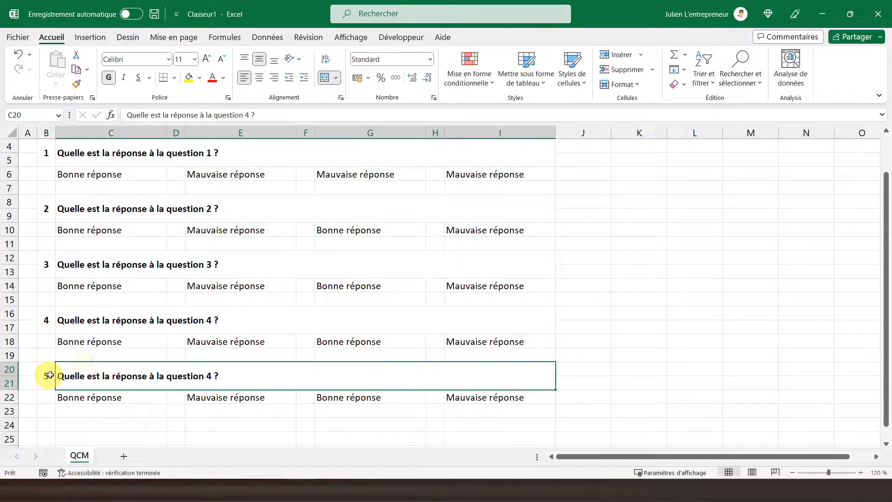
{"action": "left_click", "coordinate": [249, 118]}
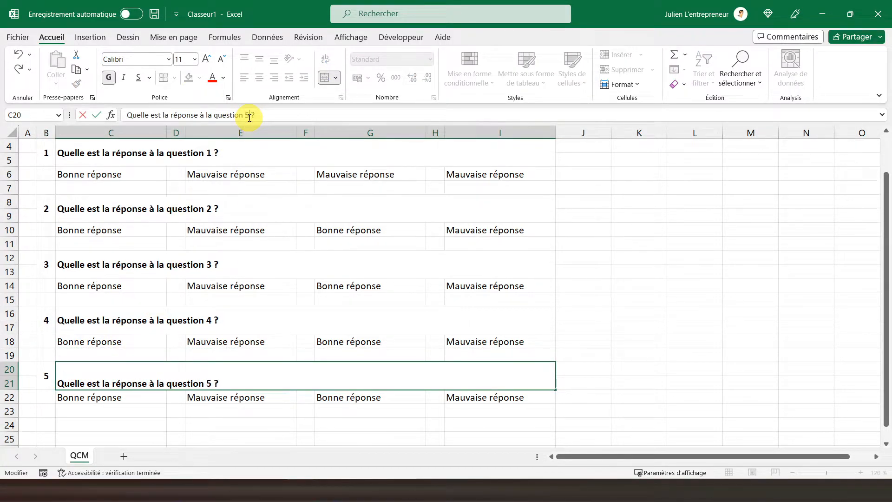
{"action": "key", "text": "Return"}
- Copy the answer "Bonne réponse" from C14 to I14 in question 3
{"action": "left_click", "coordinate": [105, 231]}
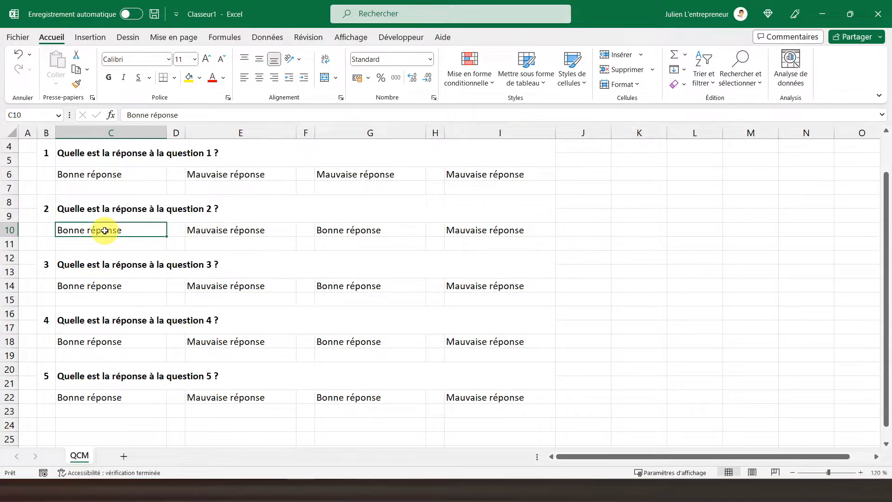
{"action": "key", "text": "ctrl+c"}
{"action": "left_click", "coordinate": [90, 287]}
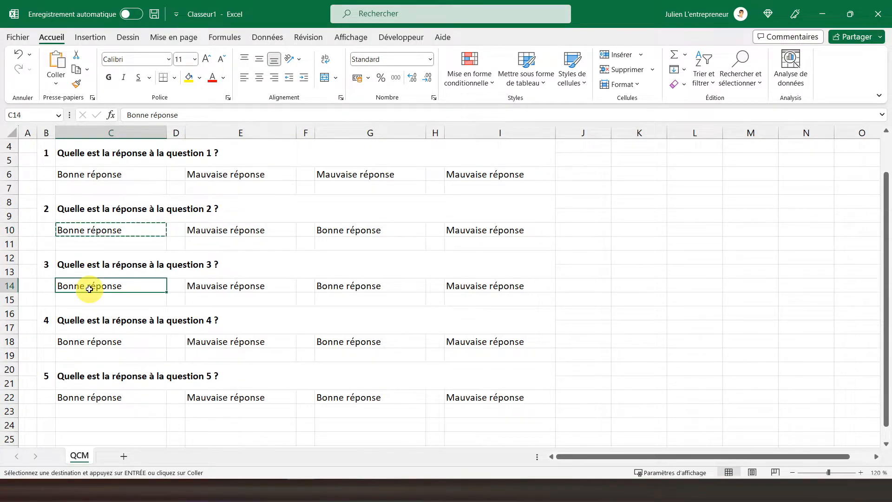
{"action": "key", "text": "ctrl+c"}
{"action": "left_click", "coordinate": [495, 286]}
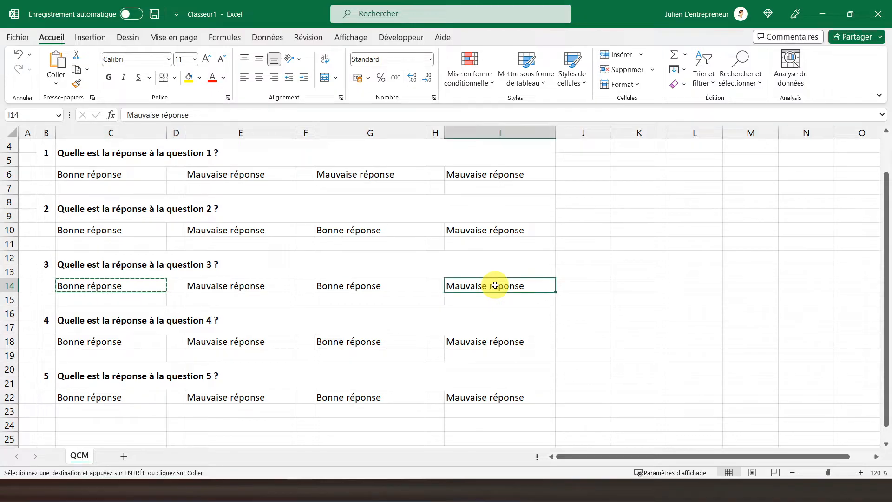
{"action": "key", "text": "ctrl+v"}
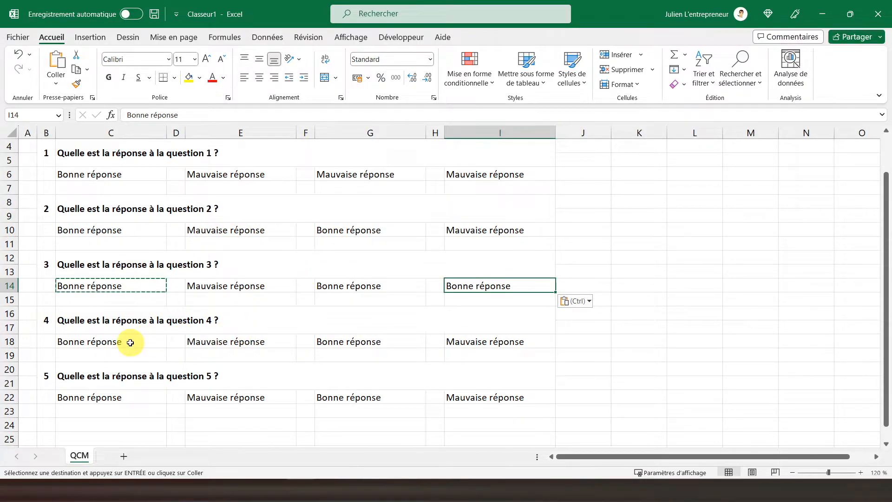
- Replace question 4's answer in C18 with "Mauvaise réponse" copied from E18, and select C22
{"action": "left_click", "coordinate": [207, 341]}
{"action": "key", "text": "ctrl+c"}
{"action": "left_click", "coordinate": [120, 346]}
{"action": "key", "text": "ctrl+v"}
{"action": "left_click", "coordinate": [120, 398]}
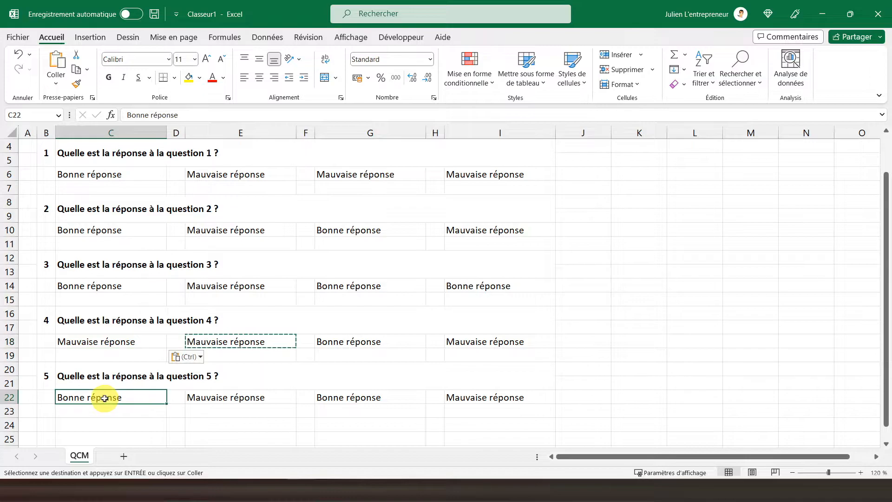
- Cancel the pending copy of cell E18
{"action": "scroll", "coordinate": [186, 354], "scroll_direction": "up", "scroll_amount": 1}
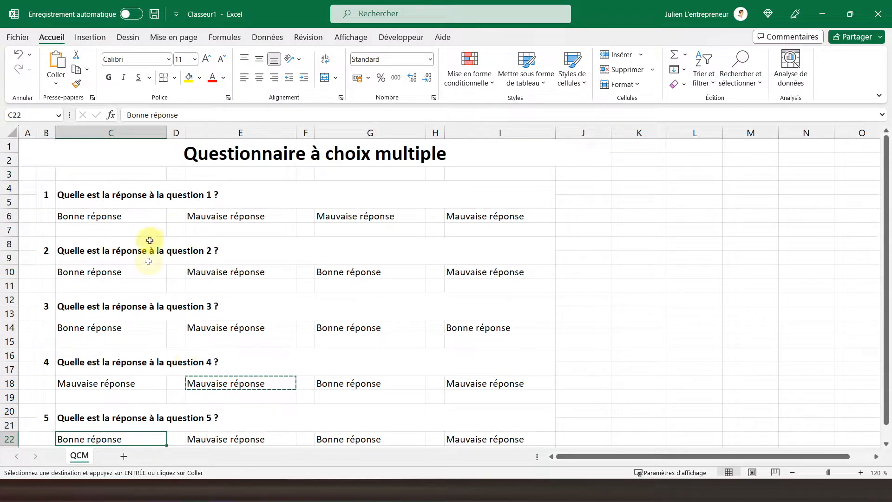
{"action": "left_click", "coordinate": [175, 222]}
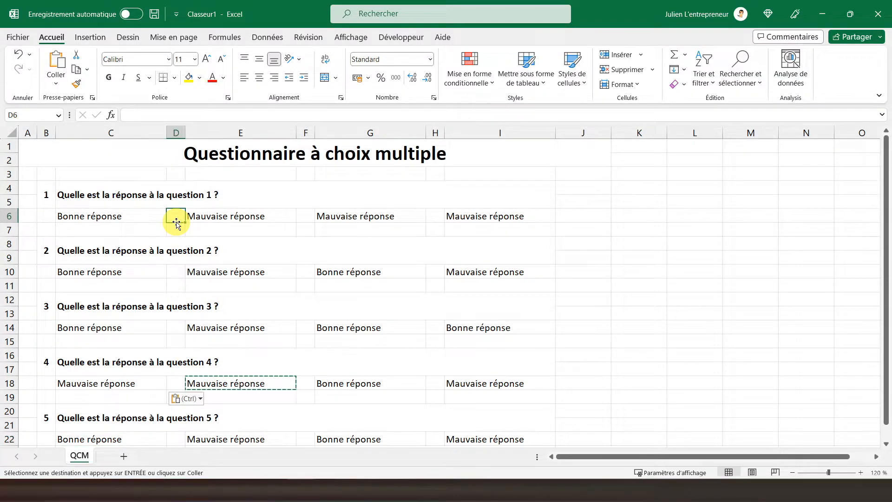
{"action": "key", "text": "Escape"}
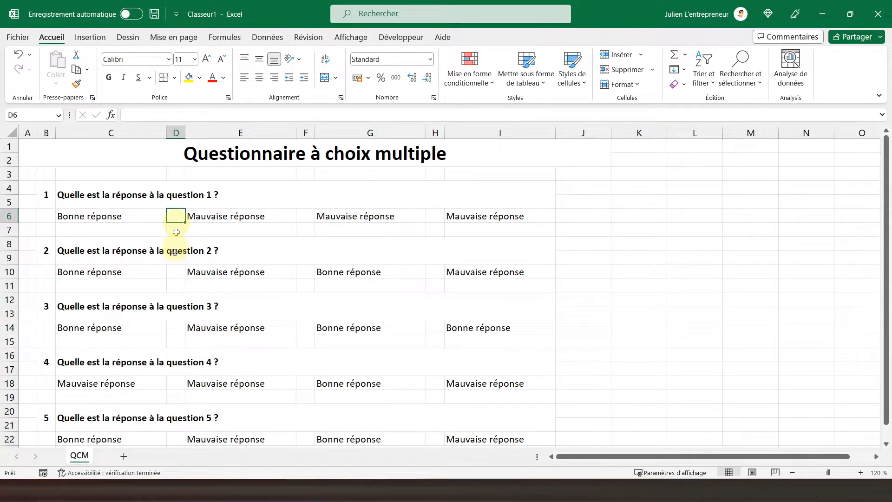
- Merge and centre cells D24:E25 below question 5 and enter the label "Résultat"
{"action": "scroll", "coordinate": [175, 257], "scroll_direction": "down", "scroll_amount": 2}
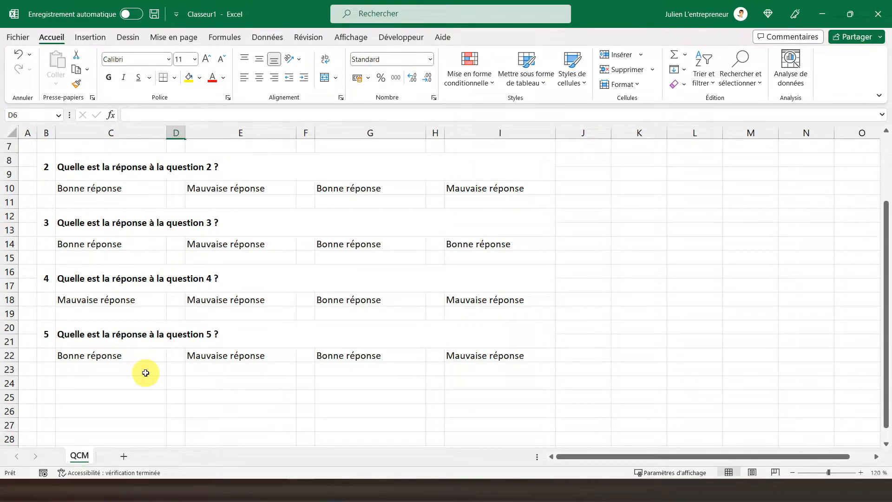
{"action": "left_click", "coordinate": [93, 372]}
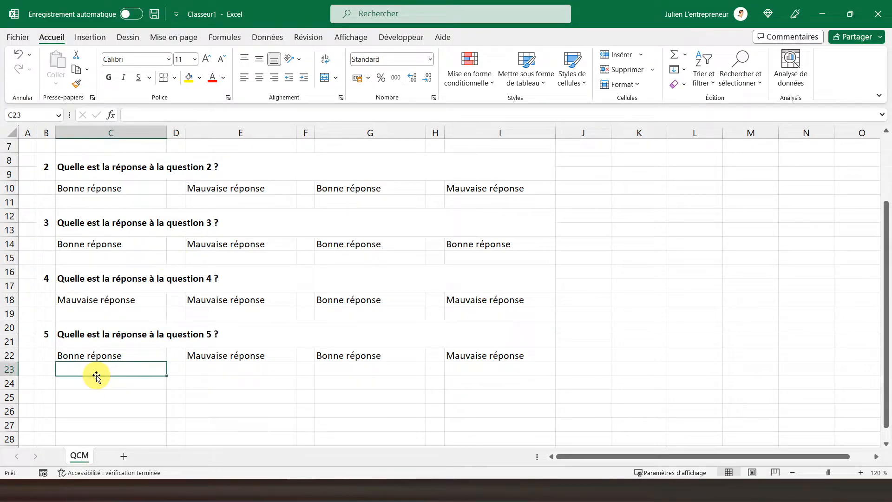
{"action": "key", "text": "Down"}
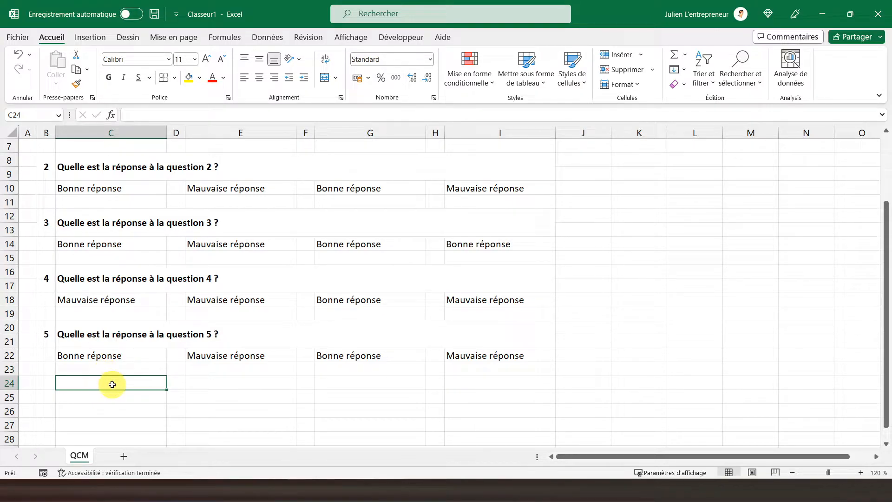
{"action": "left_click_drag", "start_coordinate": [114, 389], "coordinate": [115, 393]}
{"action": "left_click_drag", "start_coordinate": [115, 393], "coordinate": [225, 394]}
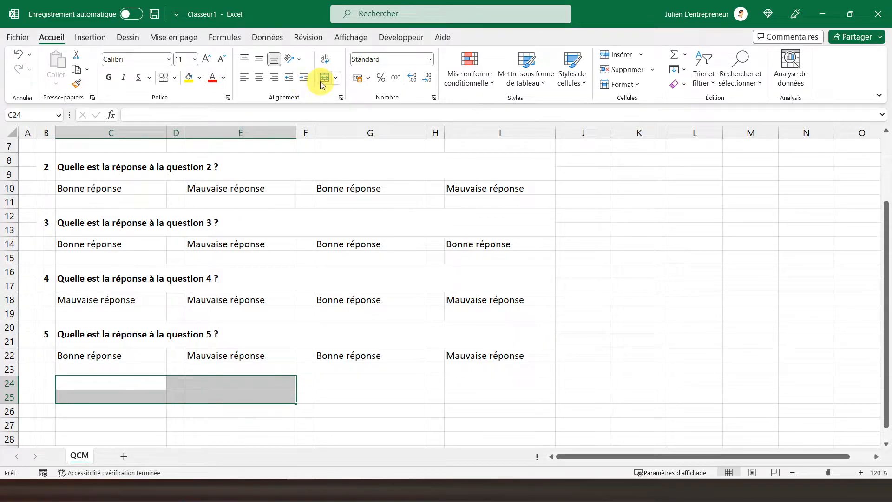
{"action": "left_click_drag", "start_coordinate": [175, 379], "coordinate": [239, 396]}
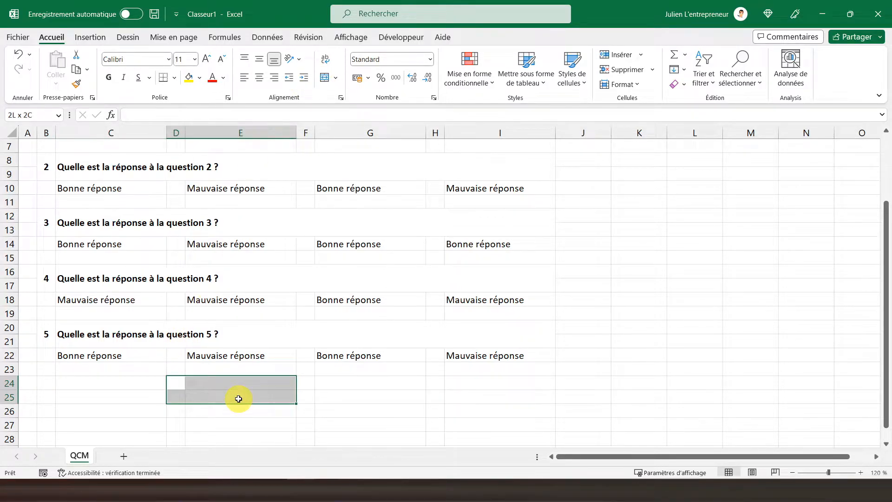
{"action": "left_click", "coordinate": [325, 77]}
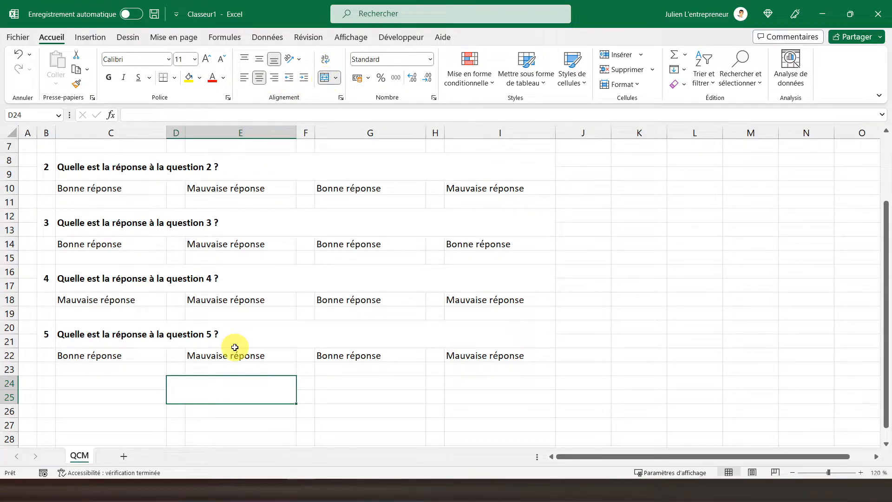
{"action": "type", "text": "Résultat"}
{"action": "key", "text": "Return"}
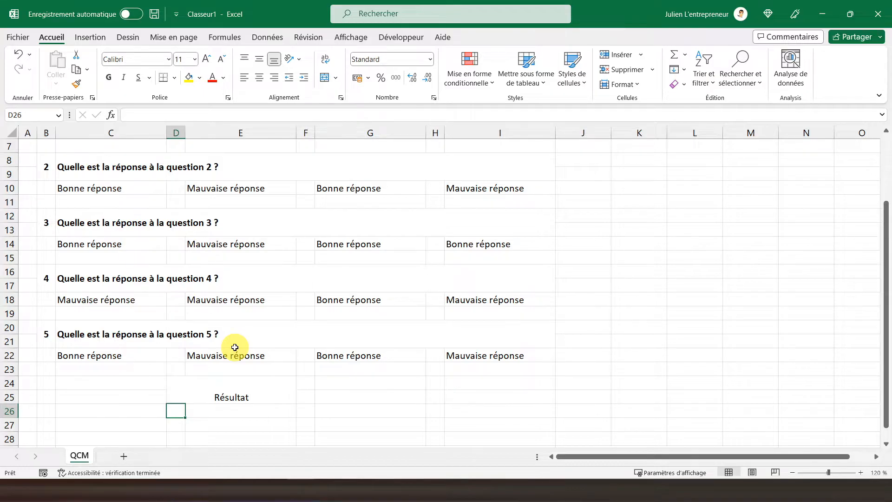
- Make the "Résultat" label bold, centre it vertically and enlarge its font to size 20
{"action": "key", "text": "Up"}
{"action": "left_click", "coordinate": [114, 78]}
{"action": "left_click", "coordinate": [260, 59]}
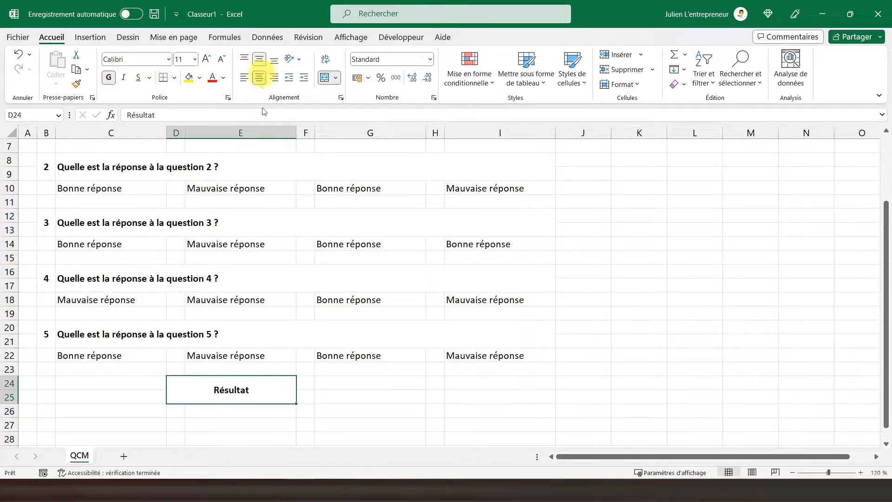
{"action": "left_click", "coordinate": [205, 59]}
{"action": "left_click", "coordinate": [205, 59]}
{"action": "left_click", "coordinate": [206, 59]}
{"action": "left_click", "coordinate": [205, 59]}
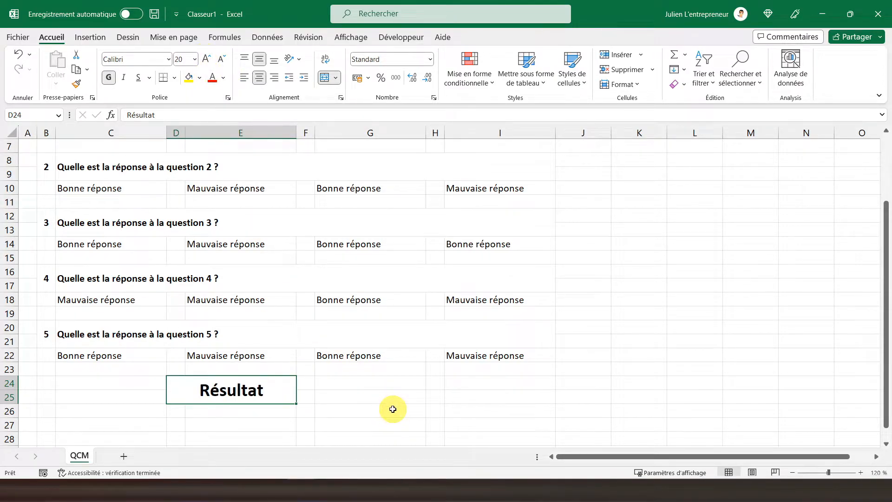
- Merge cells F24:G25 beside the "Résultat" label and give them a thick outside border
{"action": "left_click_drag", "start_coordinate": [308, 382], "coordinate": [358, 394]}
{"action": "left_click", "coordinate": [324, 77]}
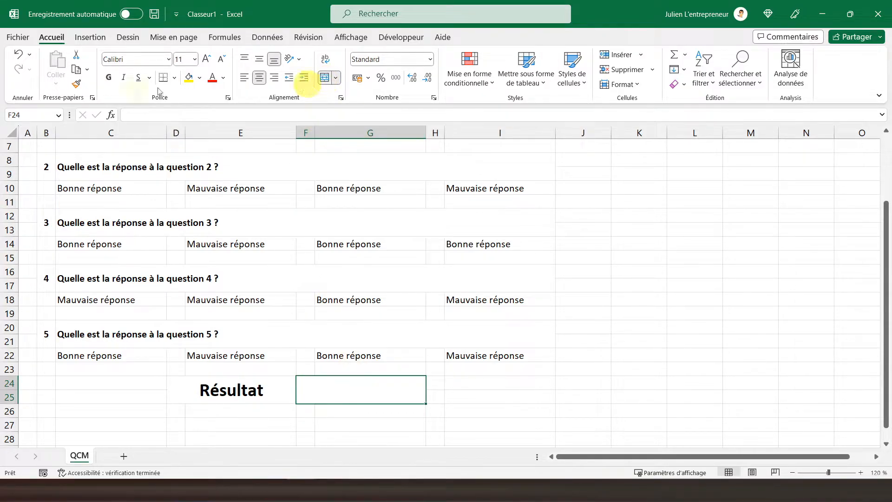
{"action": "left_click", "coordinate": [177, 83]}
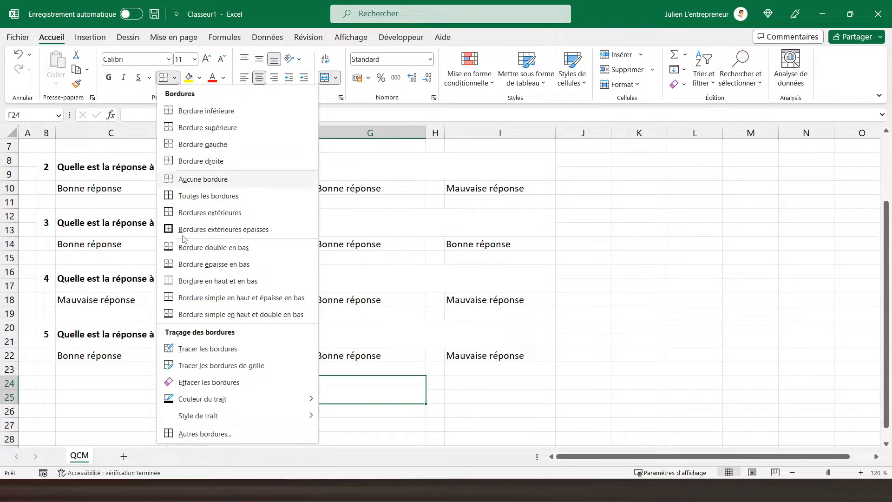
{"action": "left_click", "coordinate": [204, 229]}
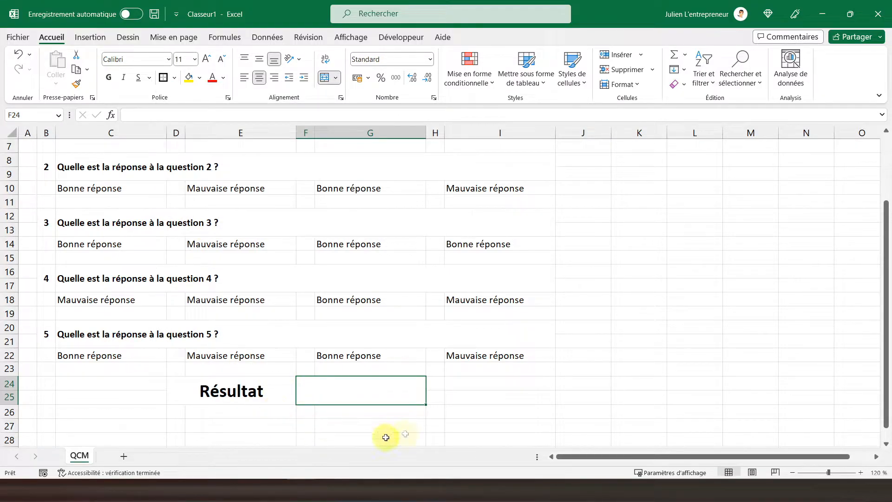
{"action": "left_click", "coordinate": [273, 382]}
- Narrow column J beside the answer choices
{"action": "scroll", "coordinate": [279, 379], "scroll_direction": "up", "scroll_amount": 2}
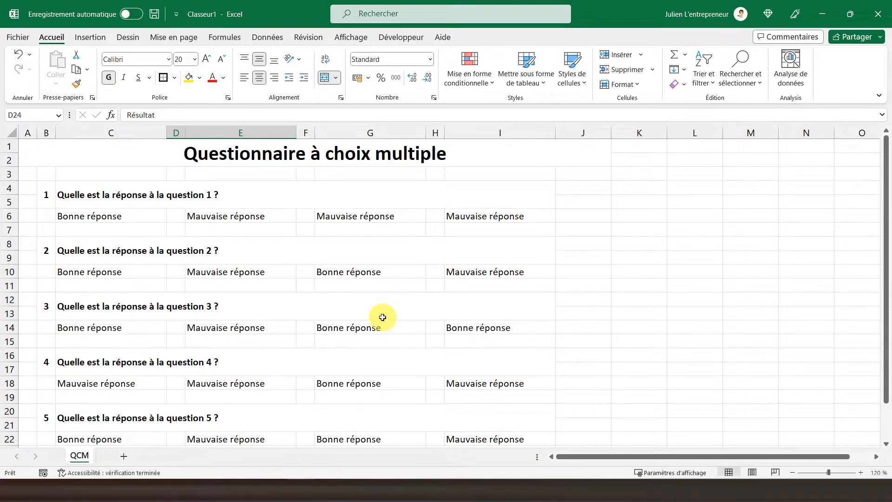
{"action": "scroll", "coordinate": [371, 320], "scroll_direction": "down", "scroll_amount": 2}
{"action": "scroll", "coordinate": [481, 325], "scroll_direction": "up", "scroll_amount": 2}
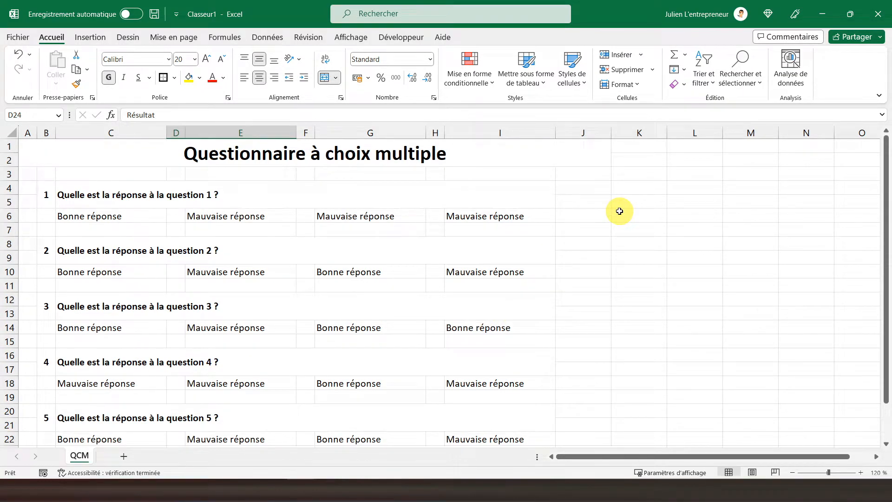
{"action": "left_click_drag", "start_coordinate": [610, 134], "coordinate": [588, 137]}
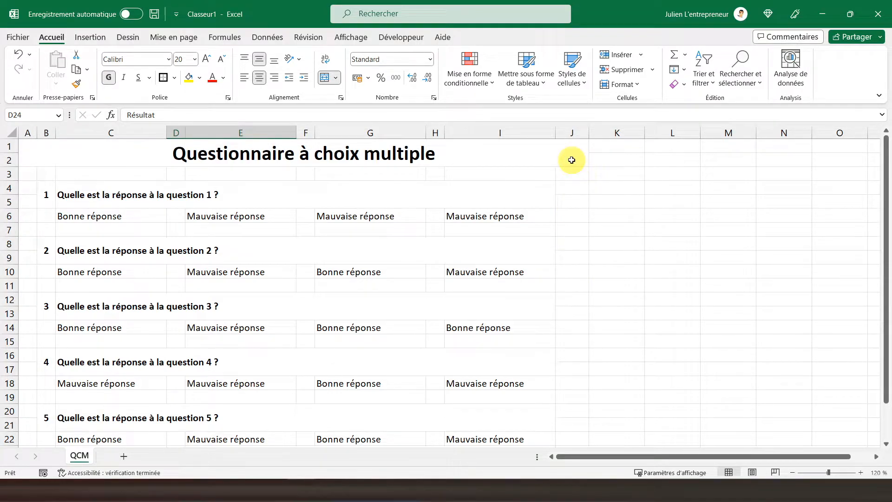
- Enter the heading "Points" in J4 and make it bold and horizontally centred
{"action": "left_click", "coordinate": [568, 189]}
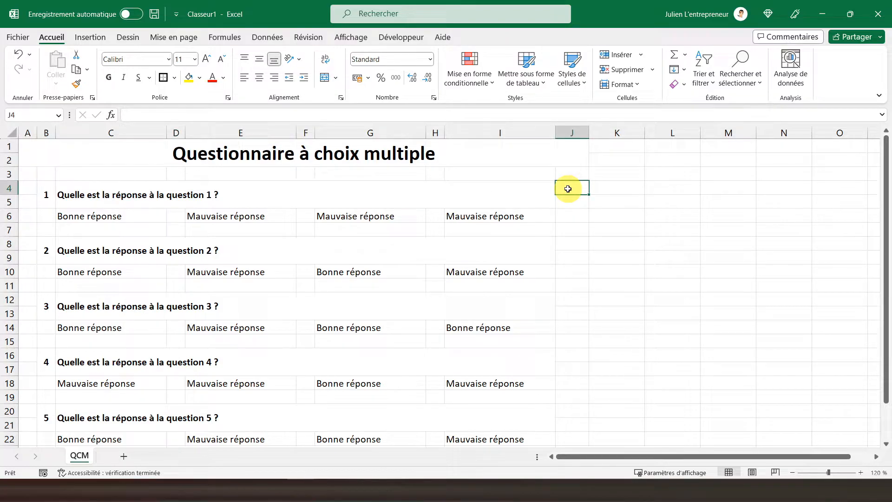
{"action": "type", "text": "Points"}
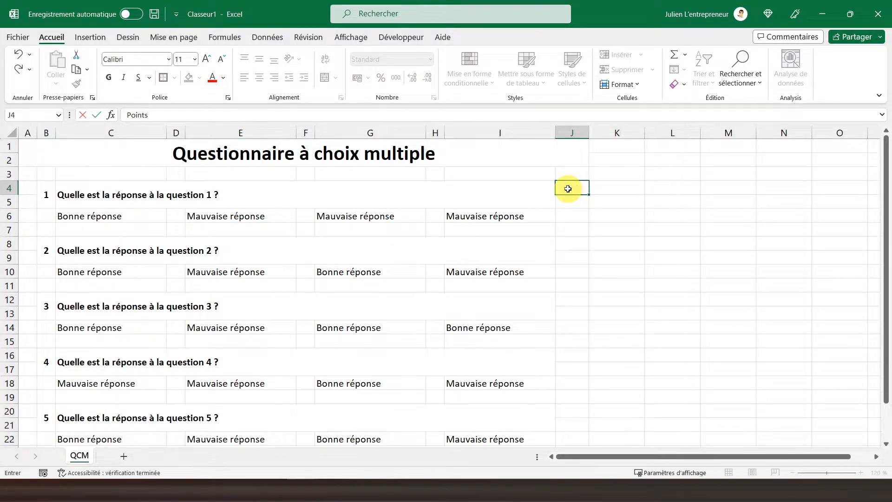
{"action": "key", "text": "Return"}
{"action": "left_click", "coordinate": [567, 189]}
{"action": "key", "text": "ctrl+g"}
{"action": "left_click", "coordinate": [260, 77]}
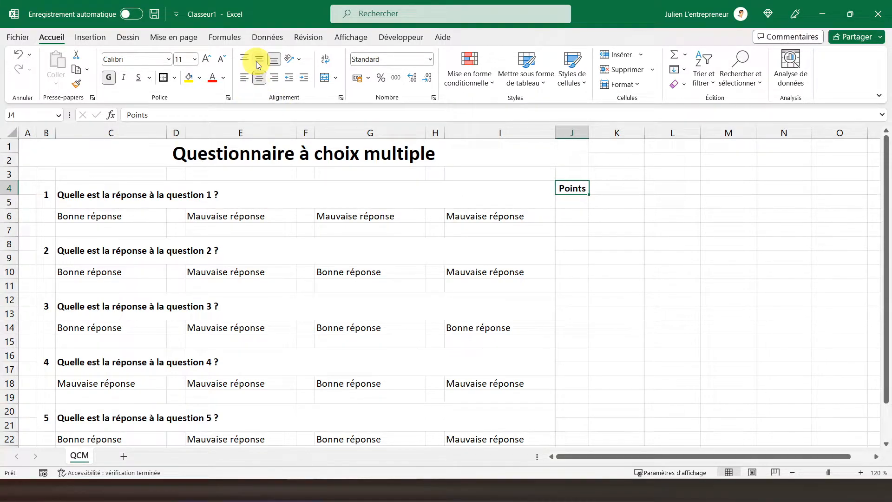
- Apply a thick outside border to each of the points cells J6, J10, J14, J18 and J22
{"action": "left_click", "coordinate": [568, 212]}
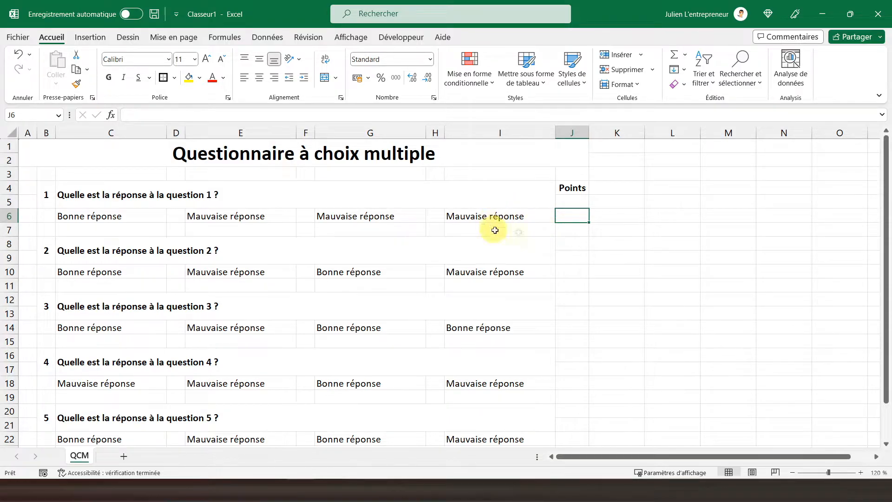
{"action": "left_click", "coordinate": [162, 82]}
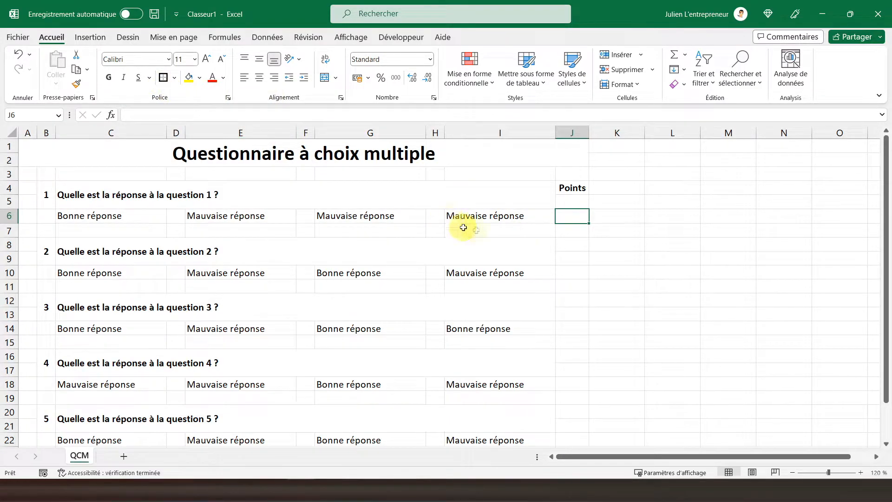
{"action": "left_click", "coordinate": [564, 271]}
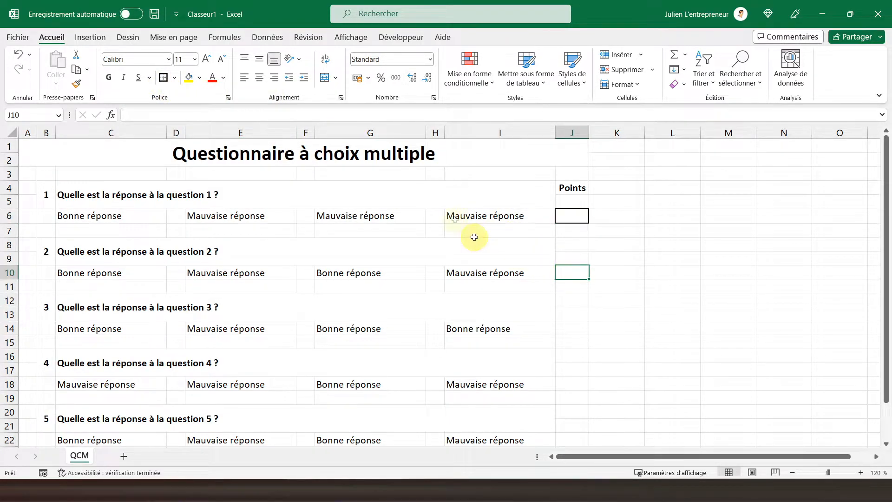
{"action": "left_click", "coordinate": [163, 80]}
{"action": "key", "text": "Down"}
{"action": "key", "text": "Down"}
{"action": "key", "text": "Down"}
{"action": "key", "text": "Down"}
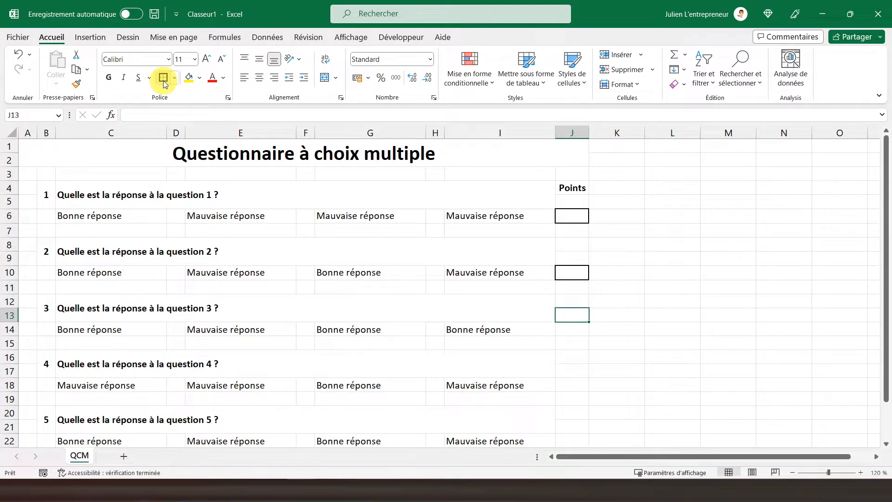
{"action": "left_click", "coordinate": [163, 80]}
{"action": "key", "text": "Down"}
{"action": "key", "text": "Down"}
{"action": "key", "text": "Down"}
{"action": "key", "text": "Down"}
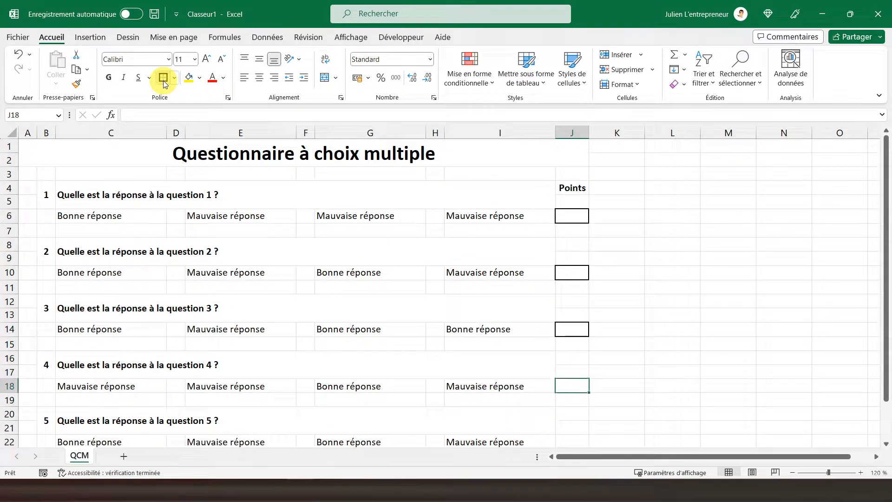
{"action": "left_click", "coordinate": [163, 80]}
{"action": "key", "text": "Down"}
{"action": "key", "text": "Down"}
{"action": "key", "text": "Down"}
{"action": "key", "text": "Down"}
{"action": "left_click", "coordinate": [163, 80]}
{"action": "key", "text": "Down"}
{"action": "key", "text": "Down"}
{"action": "key", "text": "Down"}
- Enter 1 in J6 as question 1's points and make it bold and centred both horizontally and vertically
{"action": "key", "text": "Up"}
{"action": "key", "text": "Up"}
{"action": "key", "text": "Up"}
{"action": "key", "text": "Up"}
{"action": "key", "text": "Up"}
{"action": "key", "text": "Up"}
{"action": "key", "text": "Up"}
{"action": "key", "text": "Up"}
{"action": "key", "text": "Up"}
{"action": "key", "text": "Up"}
{"action": "key", "text": "Up"}
{"action": "key", "text": "Up"}
{"action": "key", "text": "Up"}
{"action": "key", "text": "Up"}
{"action": "key", "text": "Up"}
{"action": "key", "text": "Up"}
{"action": "key", "text": "Up"}
{"action": "key", "text": "Up"}
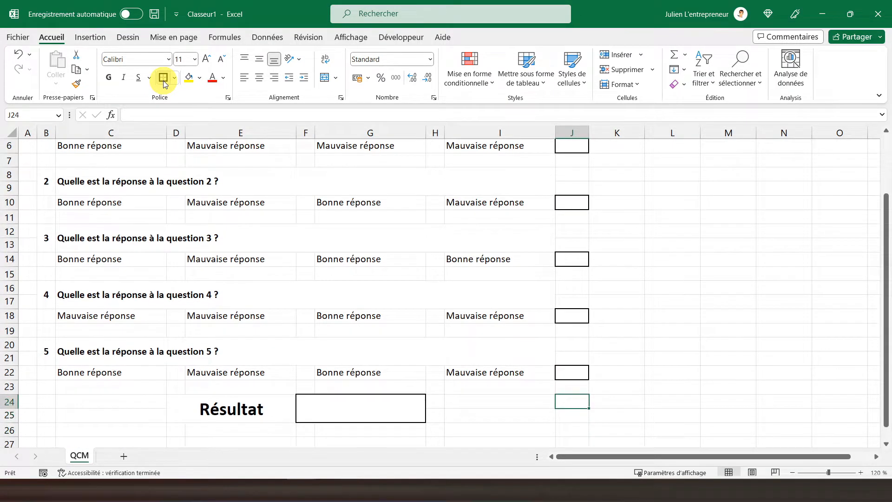
{"action": "scroll", "coordinate": [576, 271], "scroll_direction": "up", "scroll_amount": 2}
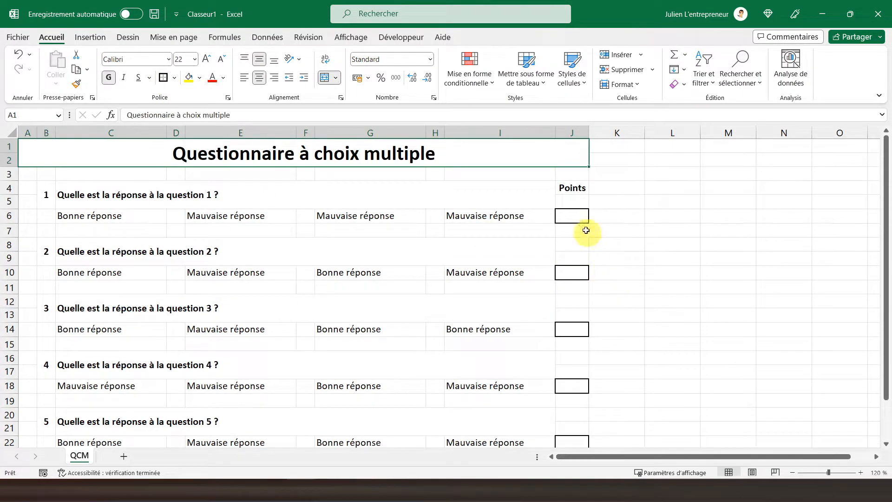
{"action": "left_click", "coordinate": [559, 219]}
{"action": "type", "text": "1"}
{"action": "key", "text": "Return"}
{"action": "left_click", "coordinate": [563, 215]}
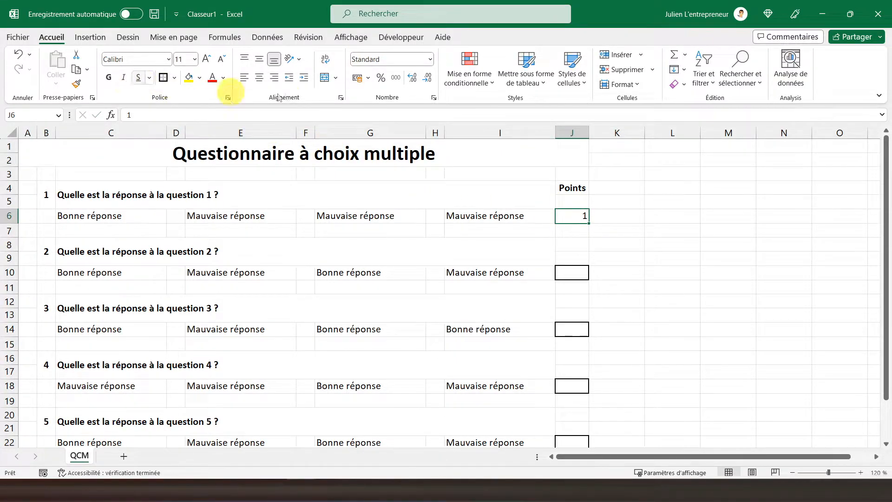
{"action": "left_click", "coordinate": [258, 60]}
{"action": "left_click", "coordinate": [109, 77]}
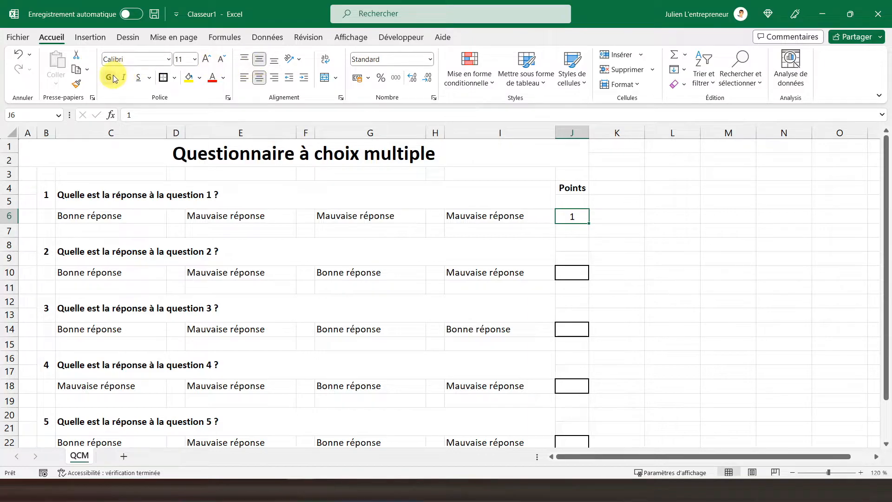
- Copy the formatting of J6 to the points cells J10, J14, J18 and J22
{"action": "left_click", "coordinate": [76, 85]}
{"action": "left_click", "coordinate": [576, 273]}
{"action": "left_click", "coordinate": [576, 329]}
{"action": "left_click", "coordinate": [572, 386]}
{"action": "scroll", "coordinate": [574, 387], "scroll_direction": "down", "scroll_amount": 3}
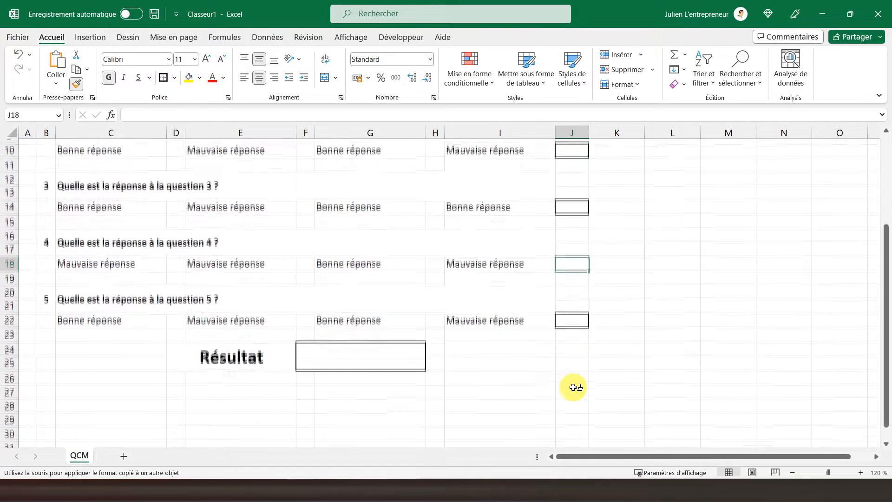
{"action": "left_click", "coordinate": [570, 317]}
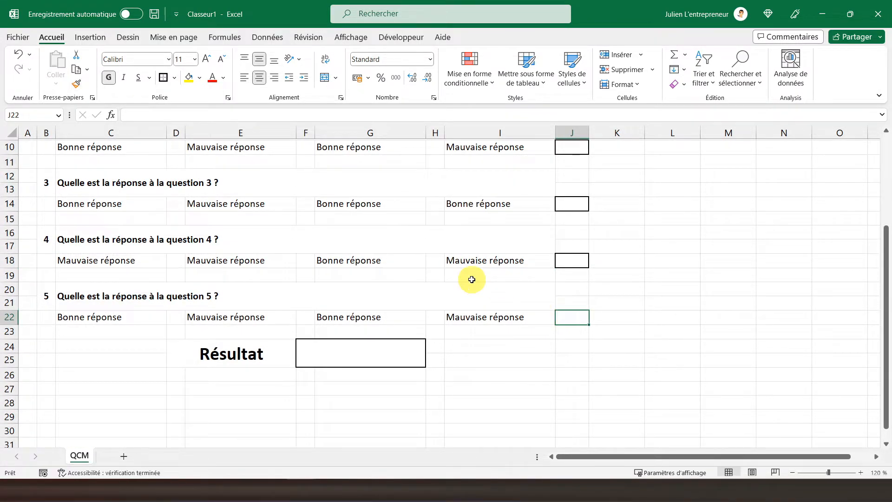
{"action": "scroll", "coordinate": [471, 279], "scroll_direction": "up", "scroll_amount": 3}
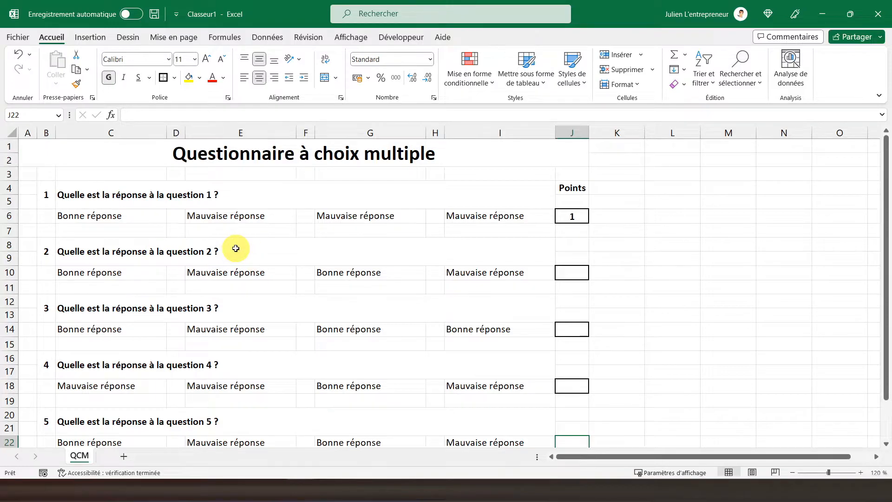
- Insert a check box form control in B6, before question 1's first answer, and clear its label text
{"action": "left_click", "coordinate": [88, 156]}
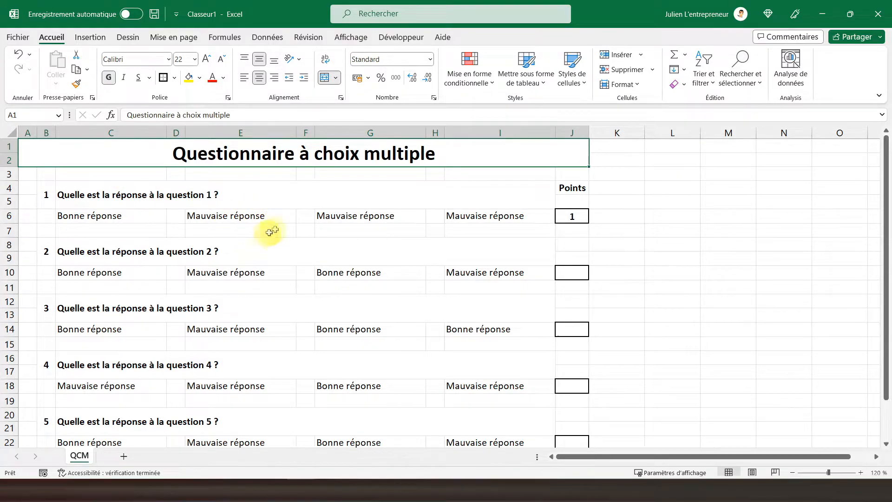
{"action": "left_click", "coordinate": [391, 37]}
{"action": "left_click", "coordinate": [350, 80]}
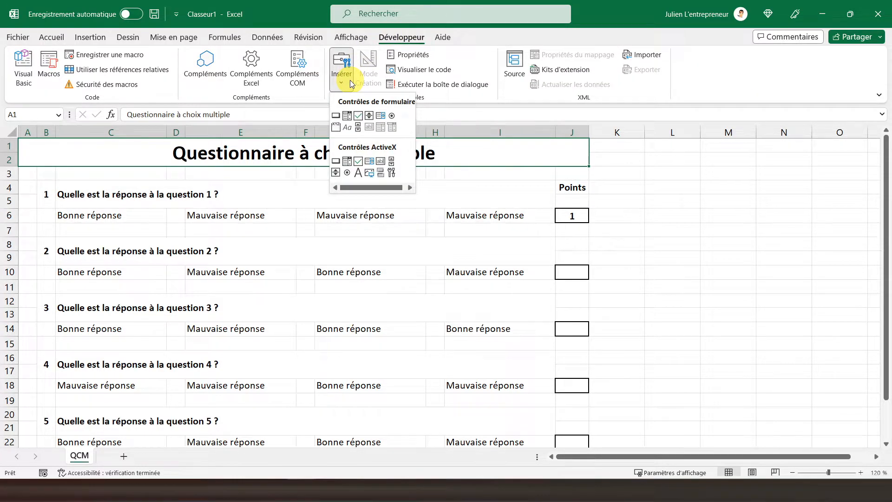
{"action": "left_click", "coordinate": [358, 116]}
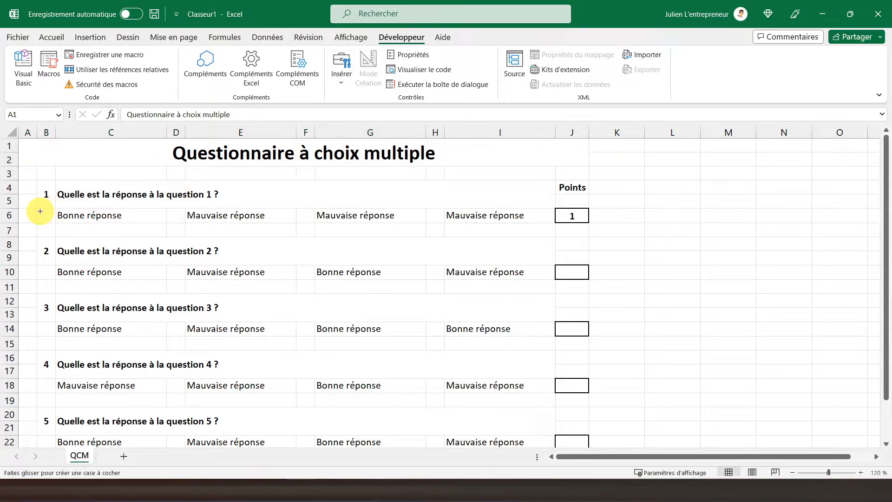
{"action": "mouse_move", "coordinate": [40, 212]}
{"action": "left_mouse_down"}
{"action": "mouse_move", "coordinate": [64, 228]}
{"action": "mouse_move", "coordinate": [47, 206]}
{"action": "mouse_move", "coordinate": [48, 214]}
{"action": "left_mouse_up"}
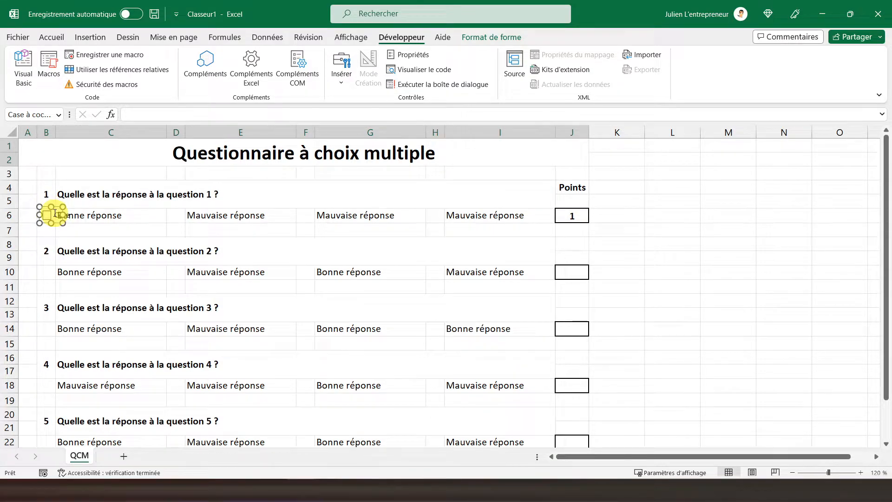
{"action": "left_click", "coordinate": [55, 213]}
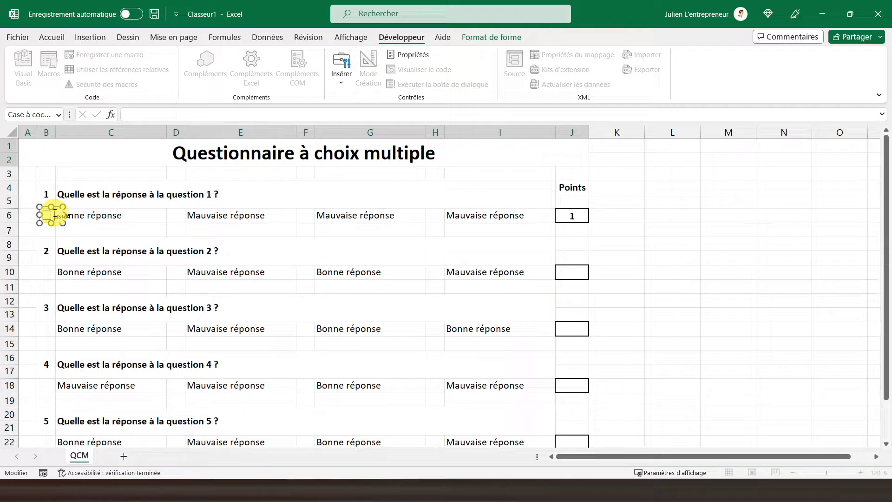
{"action": "left_click", "coordinate": [99, 230]}
- Link the check box beside question 1's first answer to cell B6 in its control format settings
{"action": "left_click", "coordinate": [51, 220], "text": "ctrl"}
{"action": "right_click", "coordinate": [51, 220]}
{"action": "left_click", "coordinate": [83, 176]}
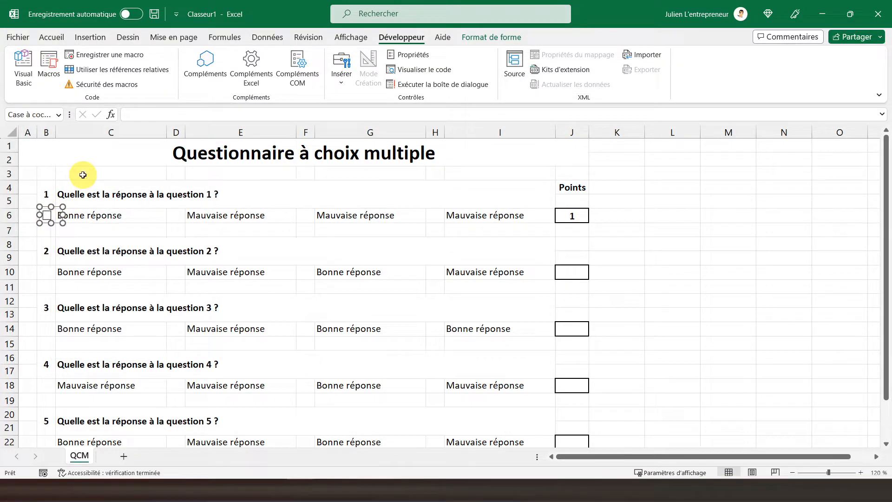
{"action": "right_click", "coordinate": [57, 225]}
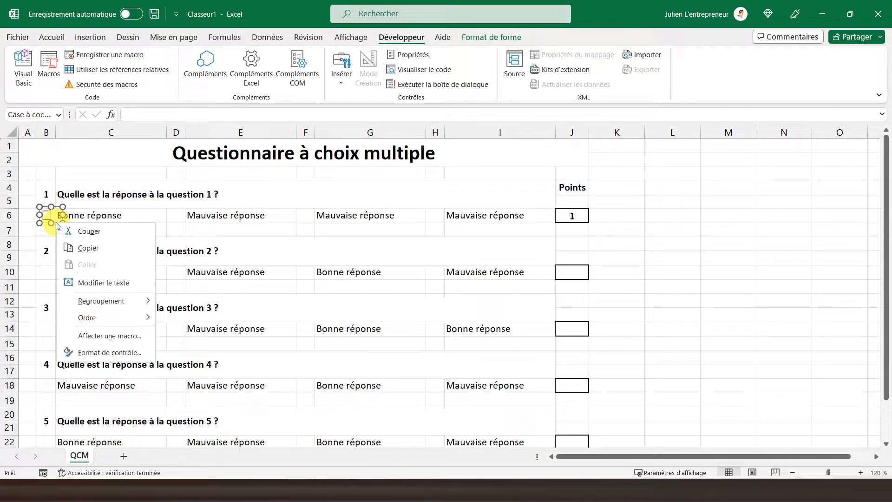
{"action": "left_click", "coordinate": [95, 348]}
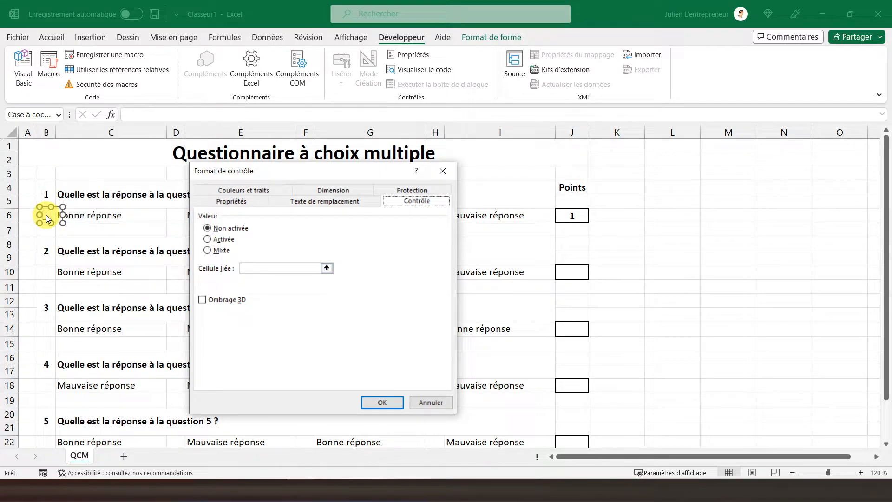
{"action": "left_click", "coordinate": [258, 267]}
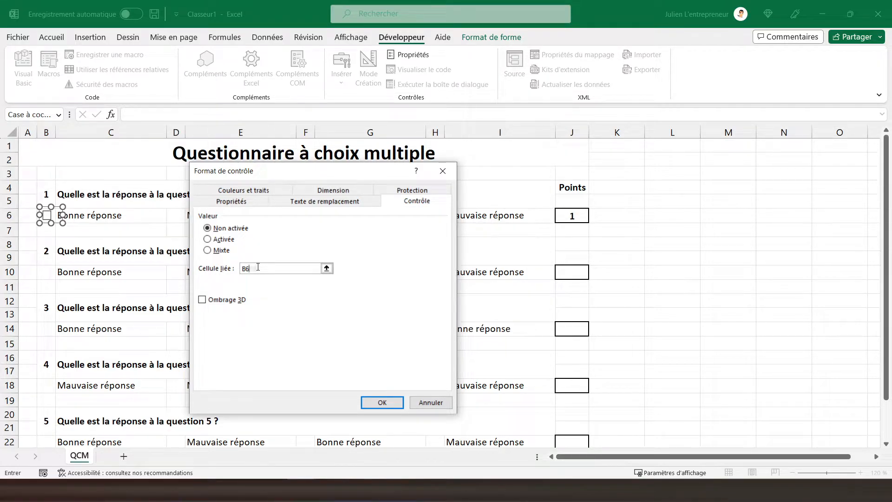
{"action": "left_click", "coordinate": [382, 402]}
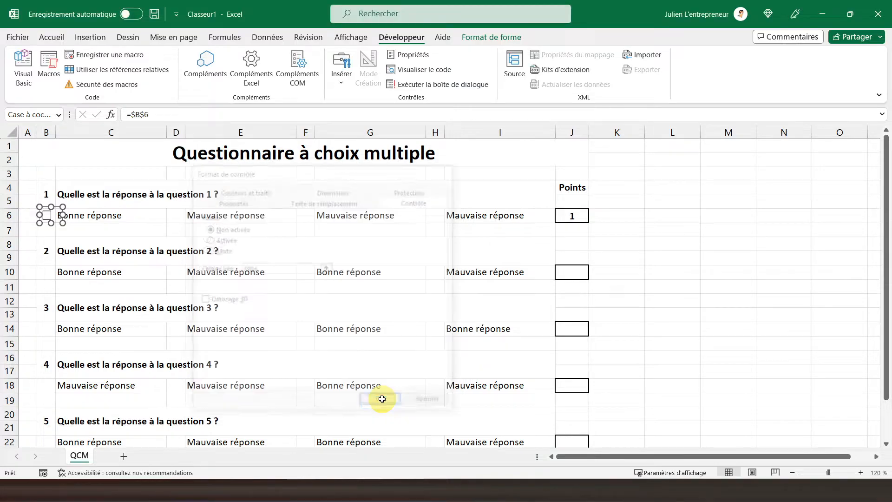
- Tick question 1's check box to test it and select its linked cell B6
{"action": "left_click", "coordinate": [129, 259]}
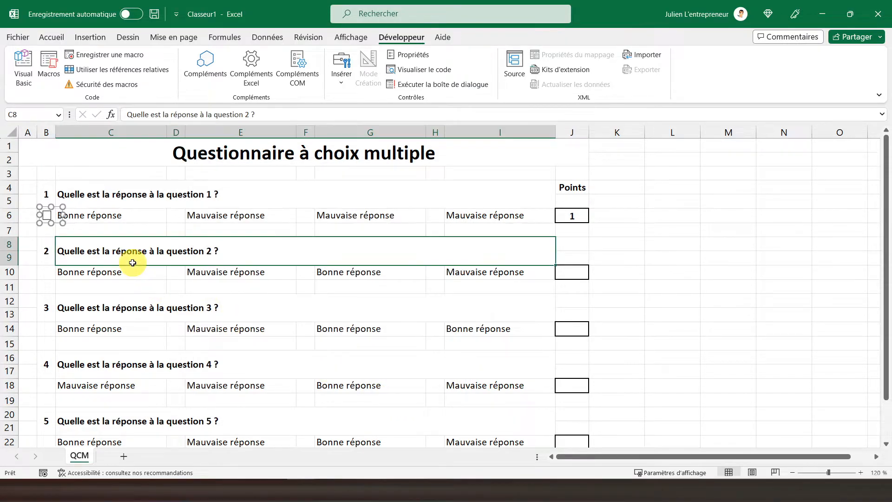
{"action": "left_click", "coordinate": [48, 218], "text": "ctrl"}
{"action": "left_click", "coordinate": [36, 216]}
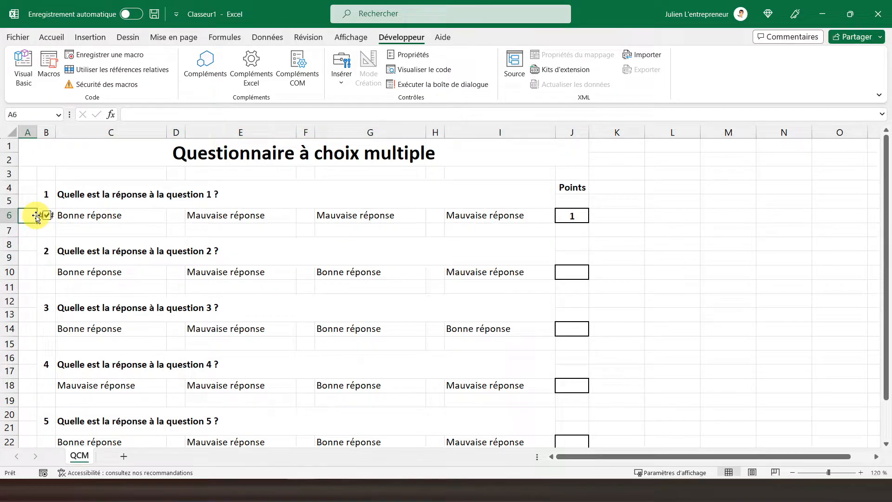
{"action": "key", "text": "Right"}
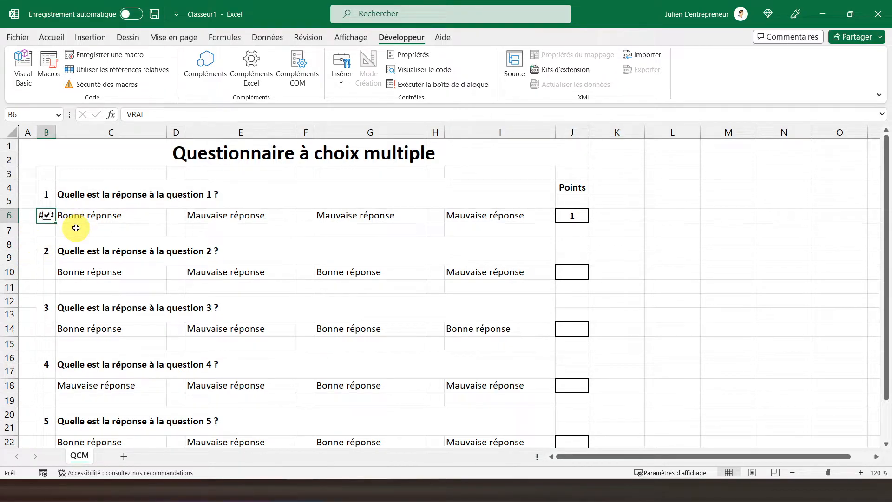
- Set the font colour of B6 to white to hide the linked value behind the check box
{"action": "left_click", "coordinate": [52, 36]}
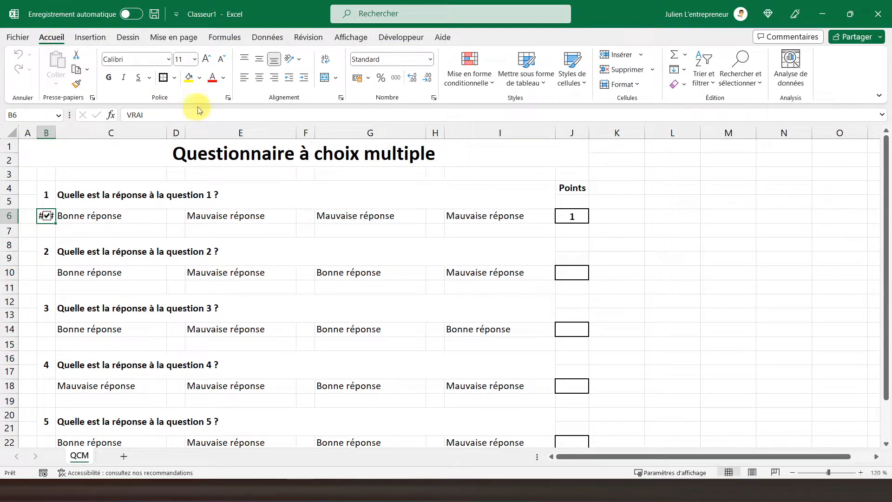
{"action": "left_click", "coordinate": [224, 79]}
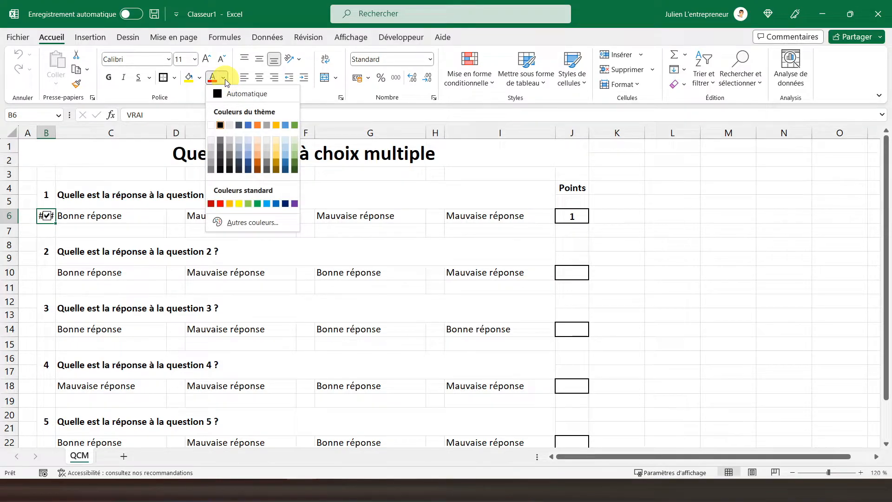
{"action": "left_click", "coordinate": [213, 126]}
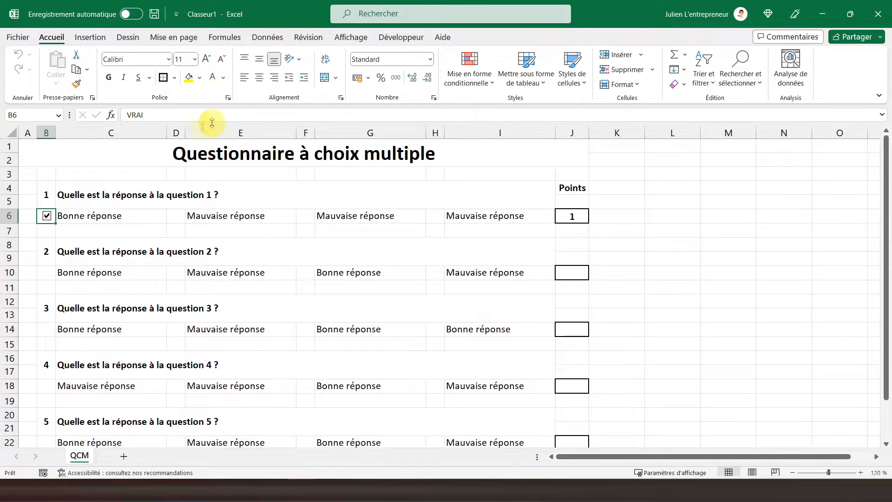
{"action": "left_click", "coordinate": [223, 79]}
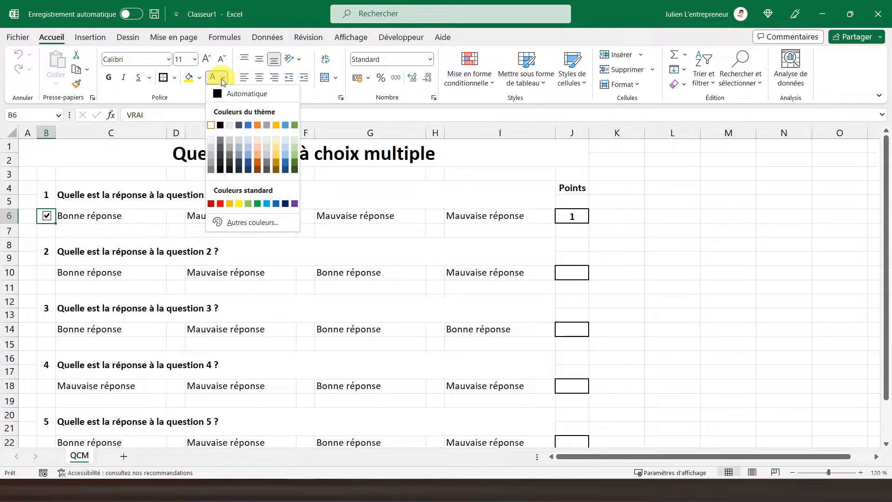
{"action": "left_click", "coordinate": [223, 79]}
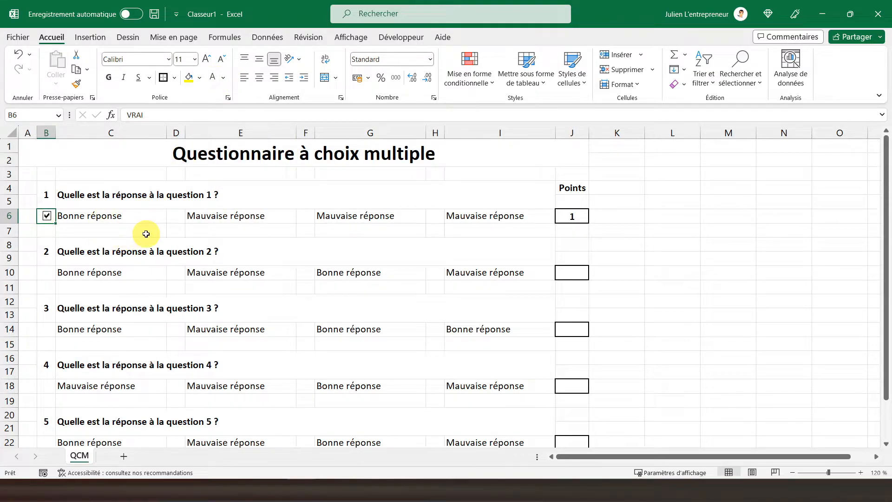
{"action": "left_click", "coordinate": [176, 211]}
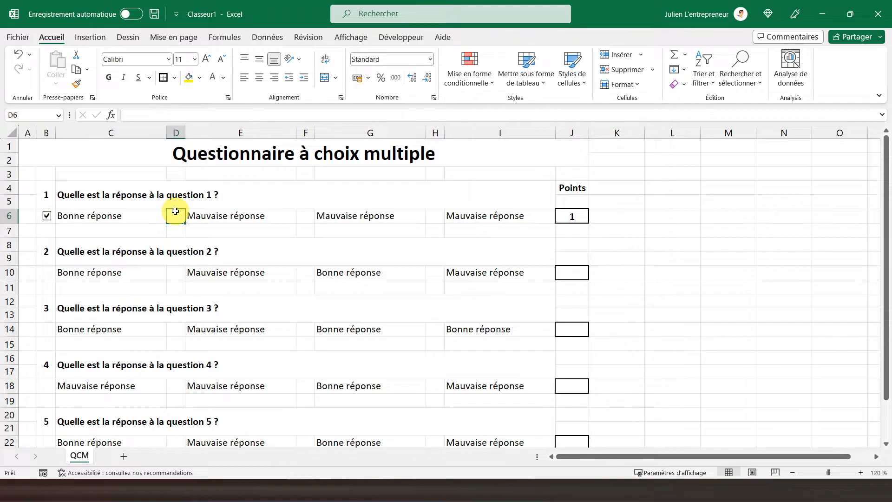
{"action": "left_click", "coordinate": [42, 273]}
{"action": "left_click", "coordinate": [180, 275]}
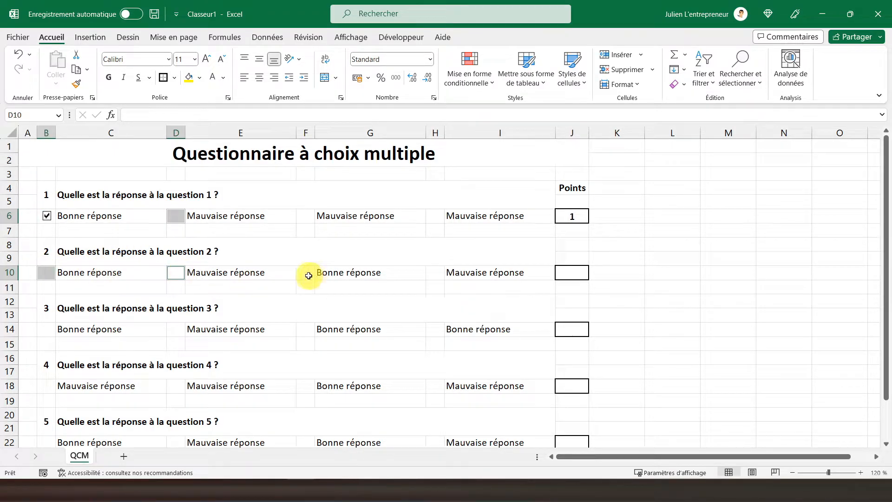
{"action": "left_click", "coordinate": [307, 273]}
{"action": "left_click", "coordinate": [307, 216]}
{"action": "left_click", "coordinate": [430, 217]}
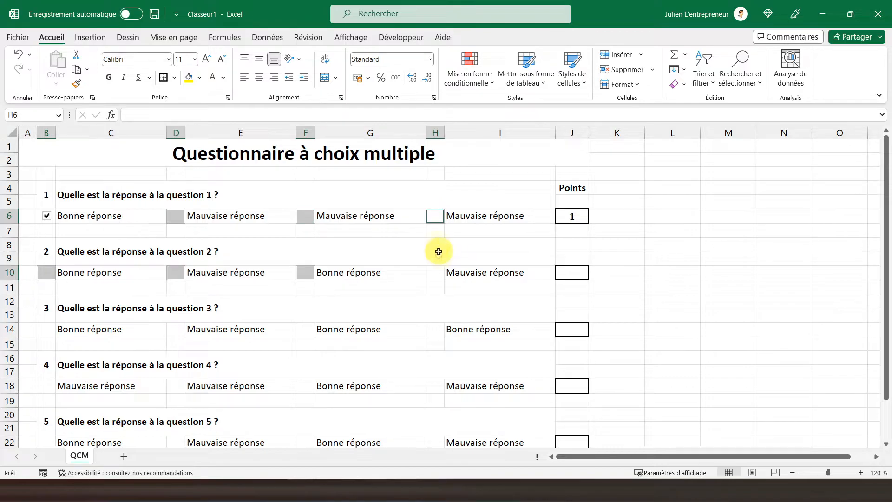
{"action": "left_click", "coordinate": [434, 272]}
{"action": "scroll", "coordinate": [155, 286], "scroll_direction": "down", "scroll_amount": 2}
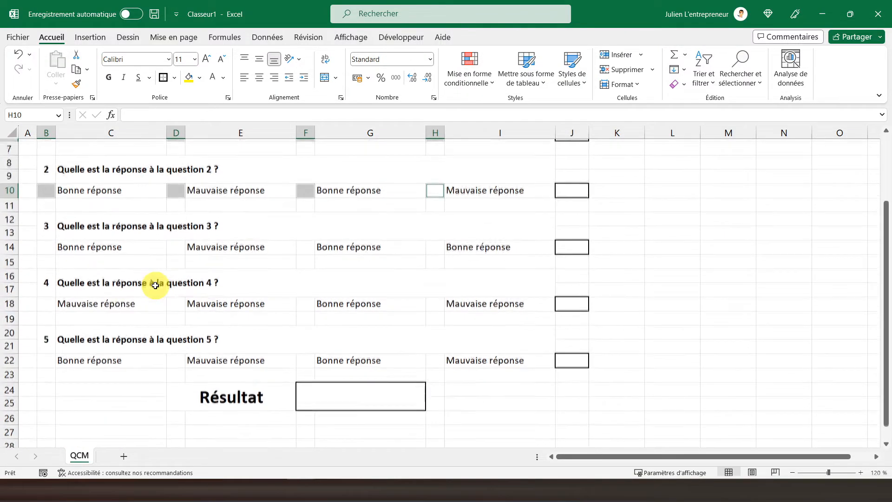
{"action": "left_click", "coordinate": [47, 245]}
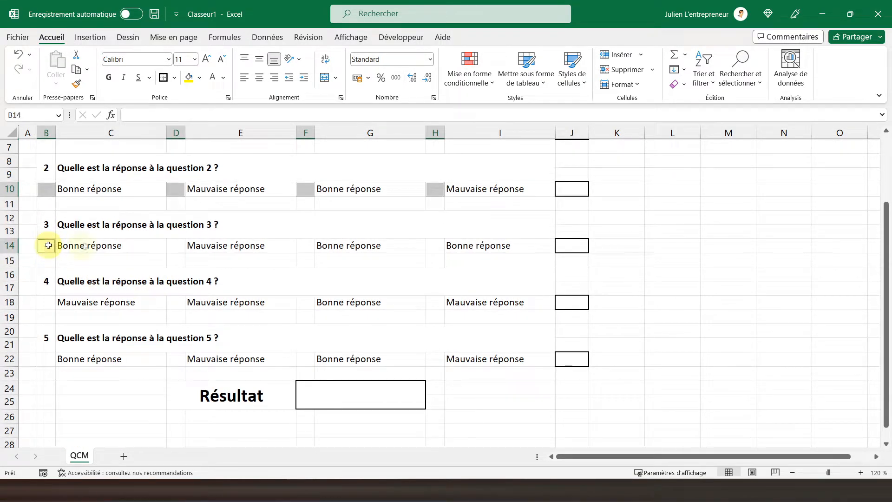
{"action": "left_click", "coordinate": [175, 245]}
{"action": "left_click", "coordinate": [305, 245]}
{"action": "left_click", "coordinate": [435, 246]}
{"action": "left_click", "coordinate": [436, 302]}
{"action": "left_click", "coordinate": [302, 301]}
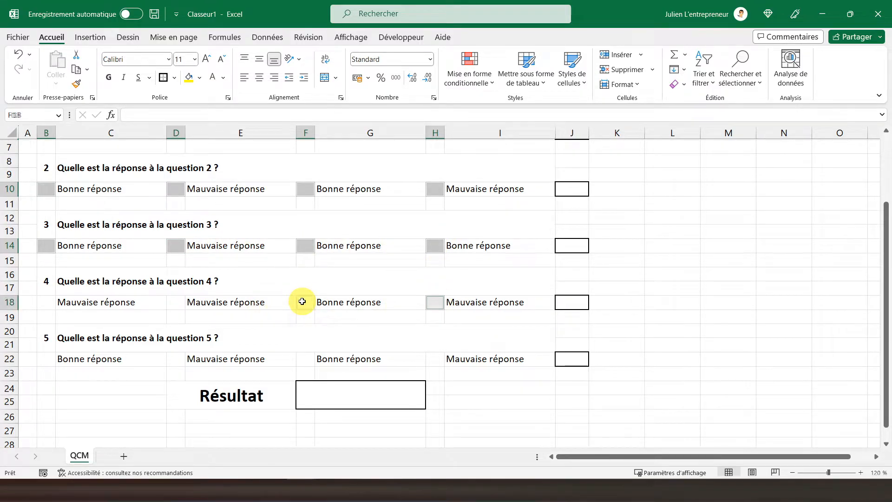
{"action": "left_click", "coordinate": [179, 301]}
{"action": "left_click", "coordinate": [42, 304]}
{"action": "left_click", "coordinate": [42, 358]}
{"action": "left_click", "coordinate": [183, 358]}
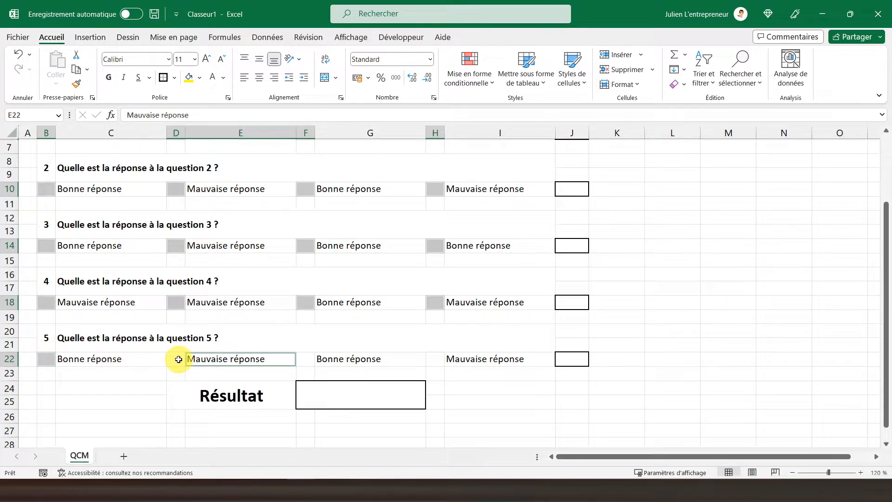
- Apply the custom number format ;;; to the check box cells in columns B, D, F and H of rows 10, 14, 18 and 22, except D18
{"action": "left_click", "coordinate": [179, 359]}
{"action": "left_click", "coordinate": [46, 359]}
{"action": "left_click", "coordinate": [49, 304]}
{"action": "left_click", "coordinate": [46, 246]}
{"action": "left_click", "coordinate": [47, 189]}
{"action": "left_click", "coordinate": [175, 189]}
{"action": "left_click", "coordinate": [177, 244]}
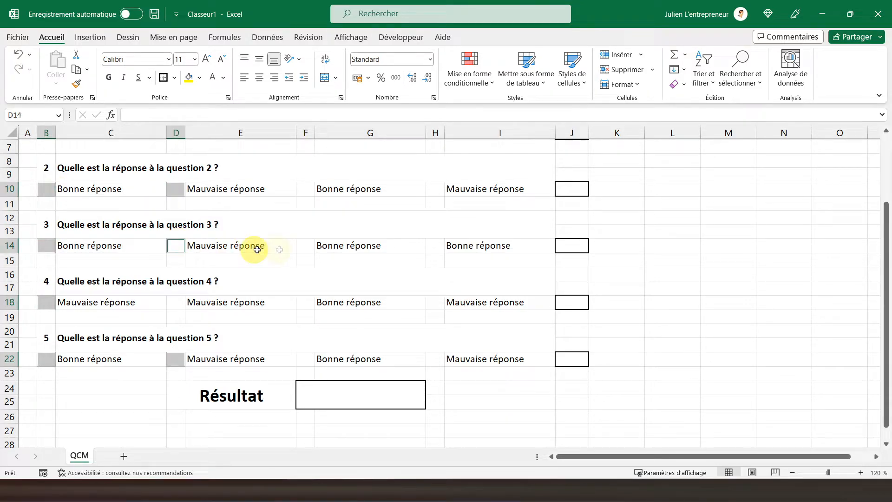
{"action": "left_click", "coordinate": [304, 247]}
{"action": "left_click", "coordinate": [305, 189]}
{"action": "left_click", "coordinate": [434, 189]}
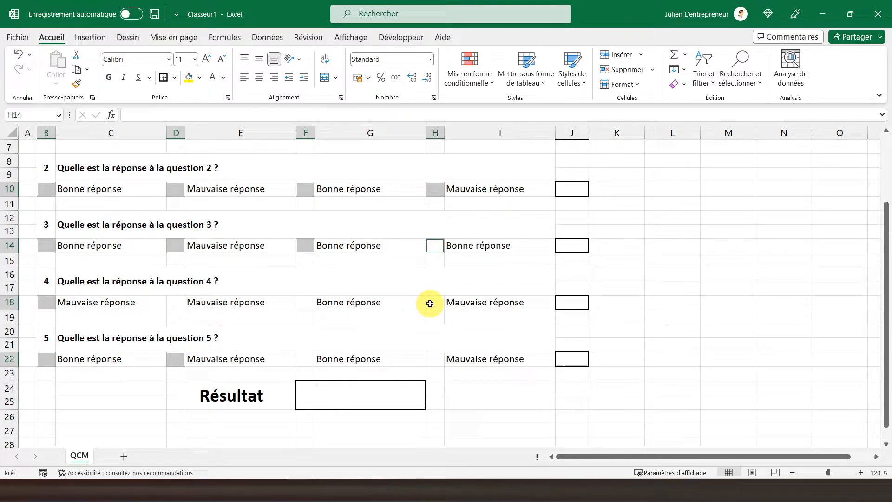
{"action": "left_click", "coordinate": [305, 303]}
{"action": "left_click", "coordinate": [304, 357]}
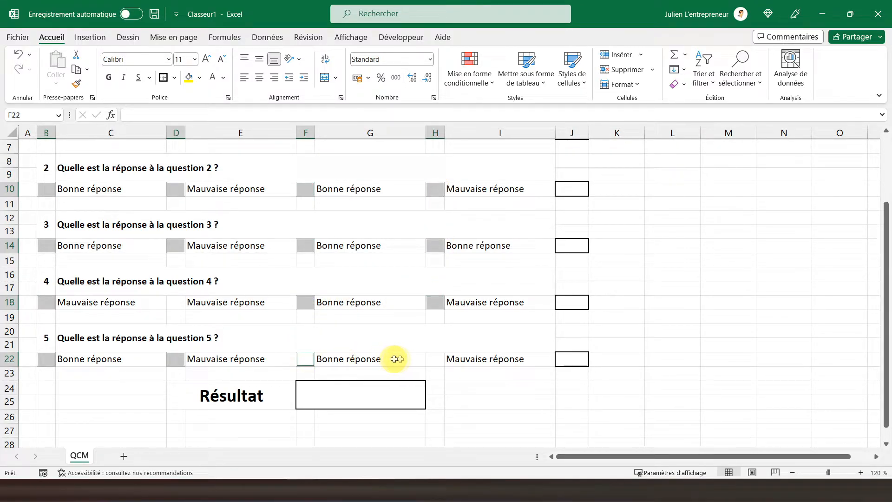
{"action": "left_click", "coordinate": [433, 357]}
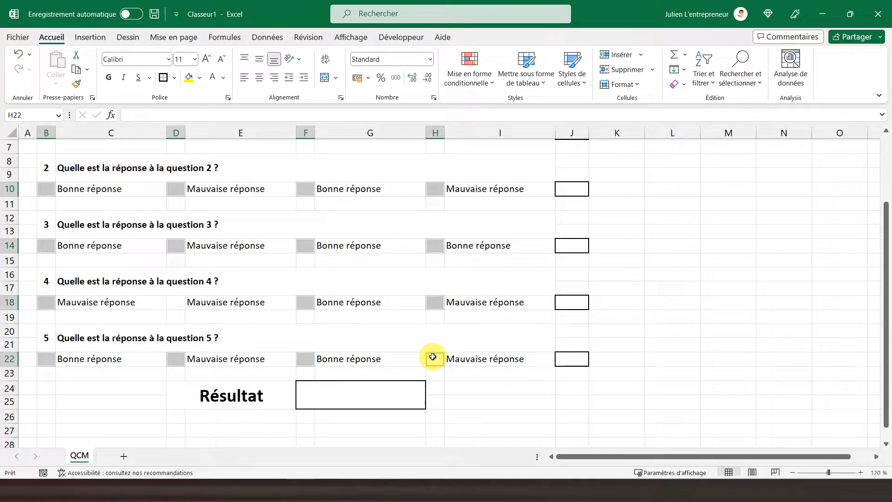
{"action": "right_click", "coordinate": [433, 356]}
{"action": "left_click", "coordinate": [511, 299]}
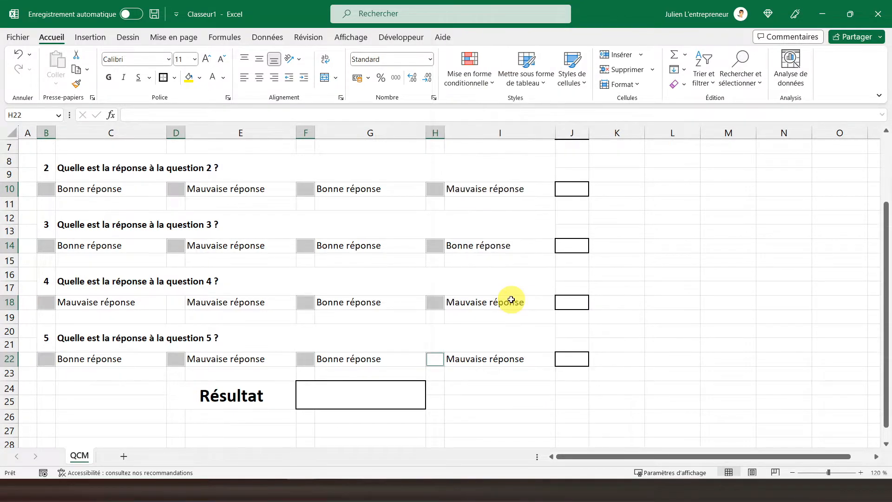
{"action": "left_click", "coordinate": [507, 330]}
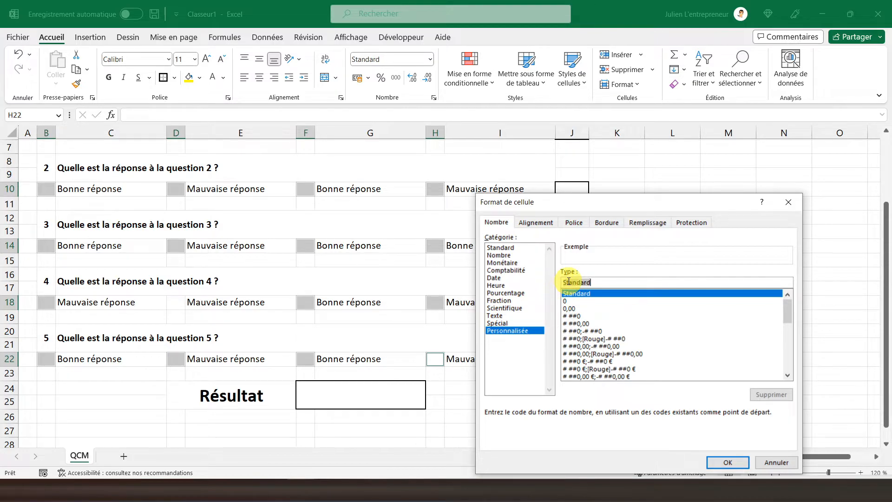
{"action": "type", "text": ";;;"}
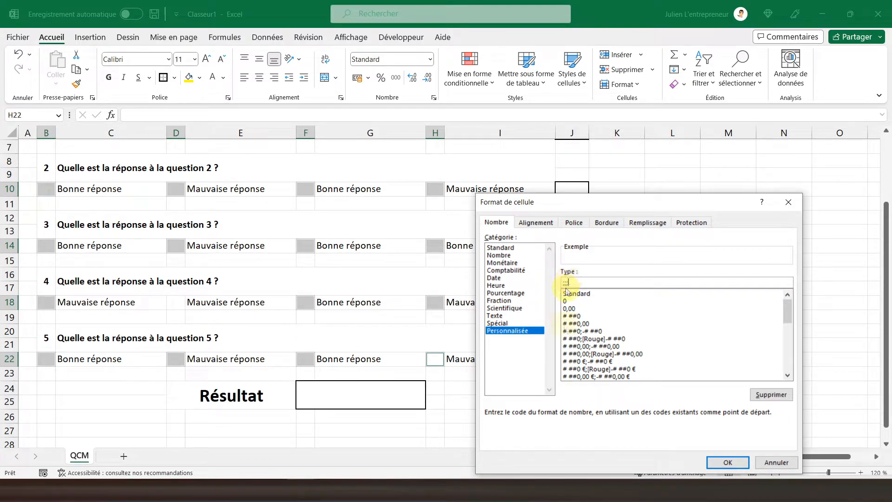
{"action": "left_click", "coordinate": [720, 461]}
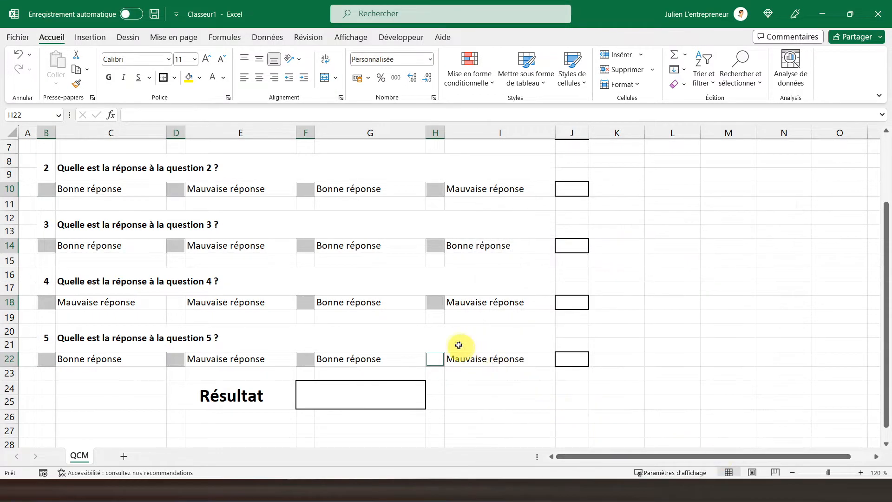
- Enter 444 in H18 to test the hidden-value number format
{"action": "left_click", "coordinate": [443, 303]}
{"action": "type", "text": "444"}
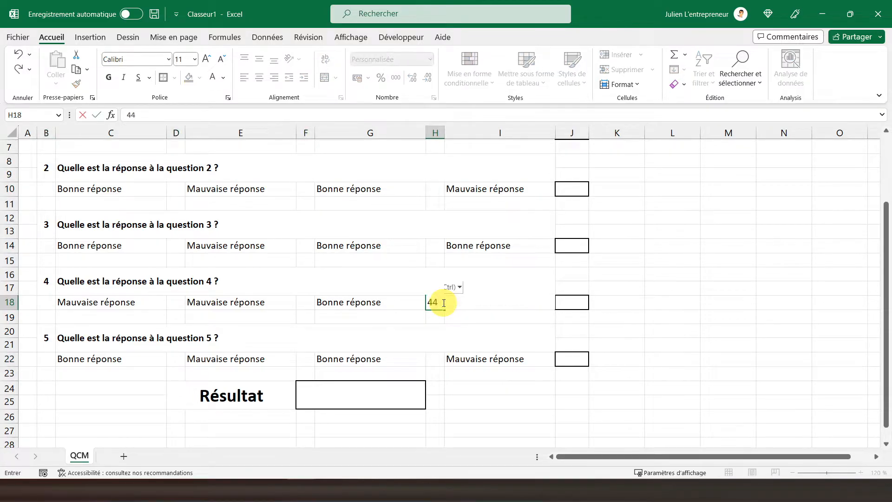
{"action": "key", "text": "Return"}
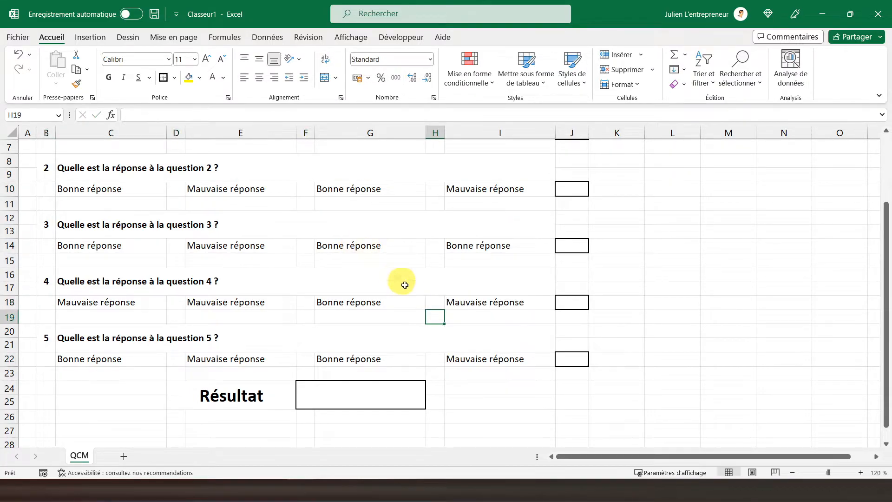
- Check the hidden entry of H18 in the formula bar
{"action": "left_click", "coordinate": [435, 303]}
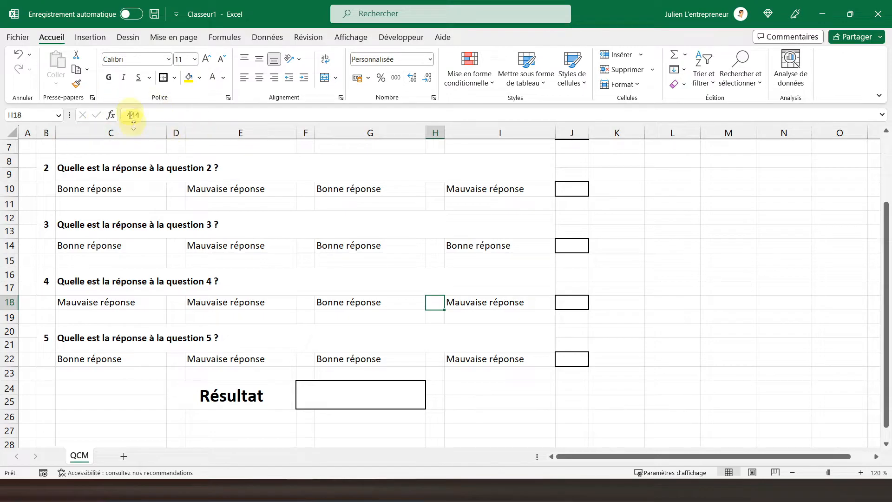
{"action": "left_click", "coordinate": [124, 245]}
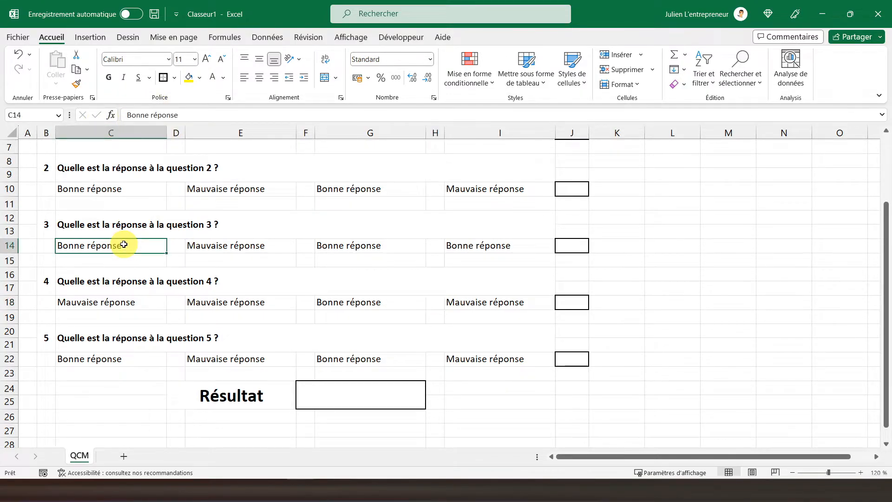
- Copy question 1's first check box and place the copy in D6, in front of the second answer
{"action": "scroll", "coordinate": [157, 258], "scroll_direction": "up", "scroll_amount": 2}
{"action": "left_click", "coordinate": [46, 217]}
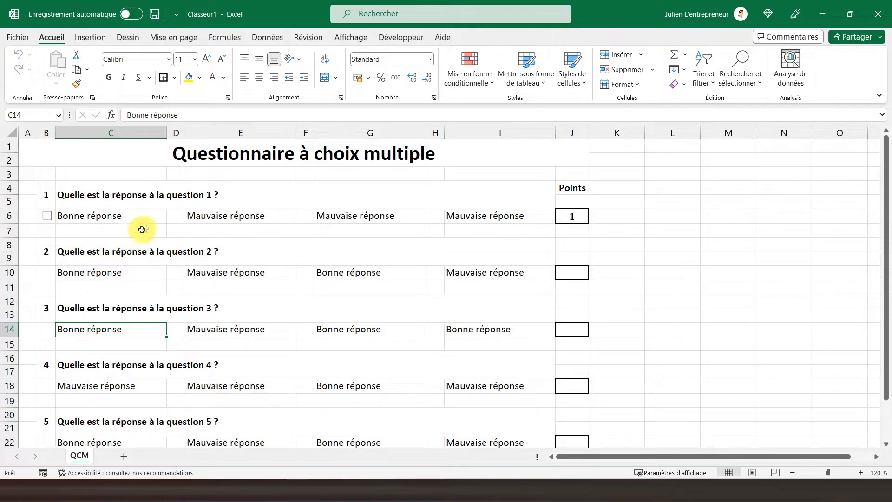
{"action": "right_click", "coordinate": [51, 218]}
{"action": "key", "text": "Escape"}
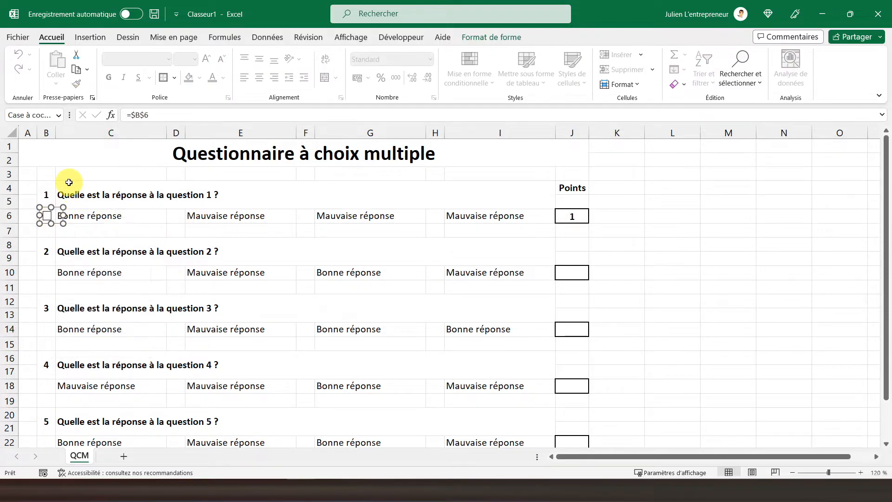
{"action": "left_click_drag", "start_coordinate": [82, 207], "coordinate": [179, 214]}
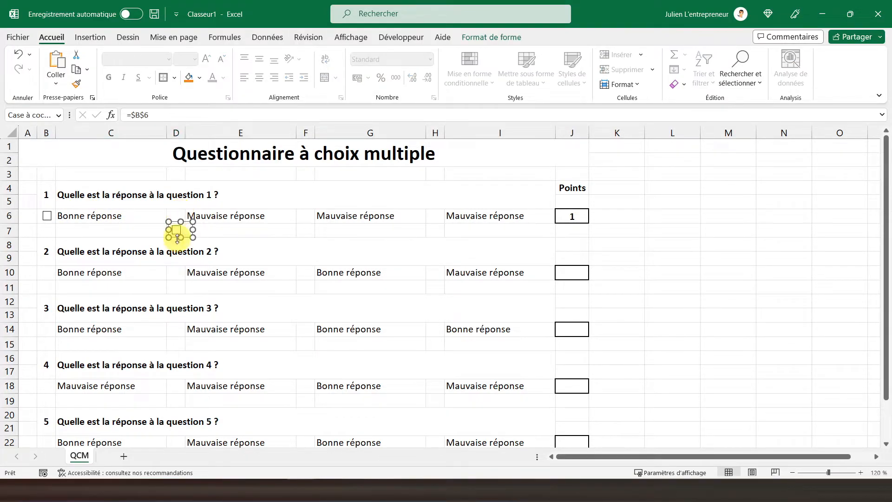
{"action": "left_click_drag", "start_coordinate": [175, 221], "coordinate": [176, 212]}
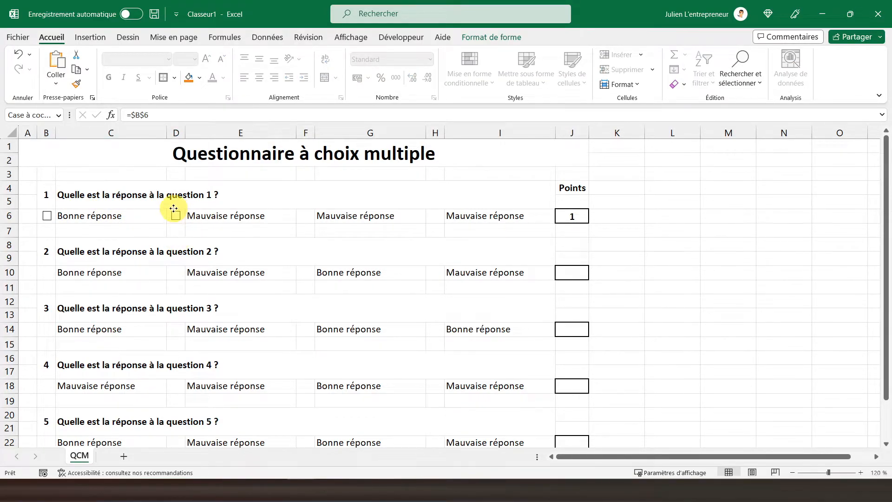
- Paste two more copies of the check box and position them in F6 and H6, in front of question 1's last two answers
{"action": "left_click", "coordinate": [301, 210]}
{"action": "key", "text": "ctrl+v"}
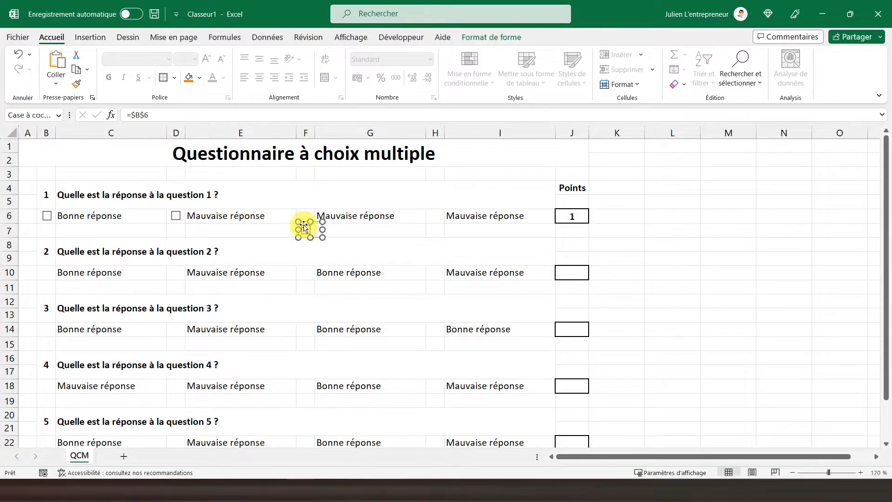
{"action": "left_click_drag", "start_coordinate": [304, 225], "coordinate": [304, 210]}
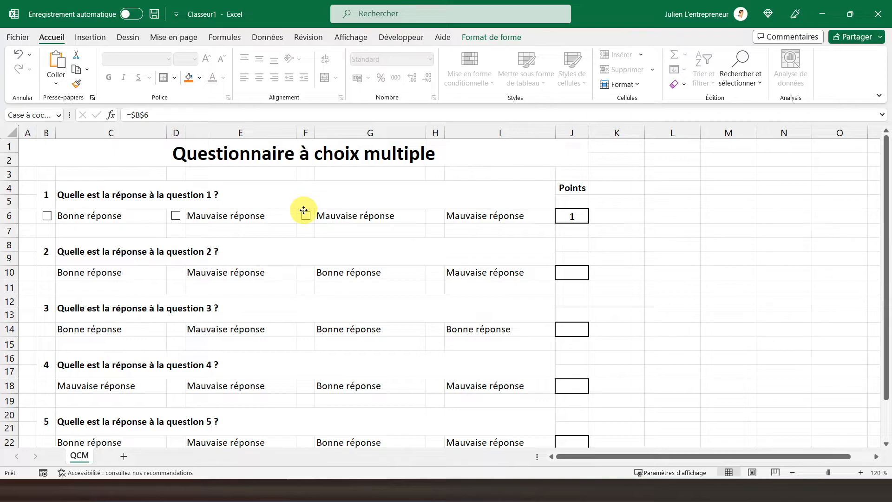
{"action": "left_click", "coordinate": [436, 215]}
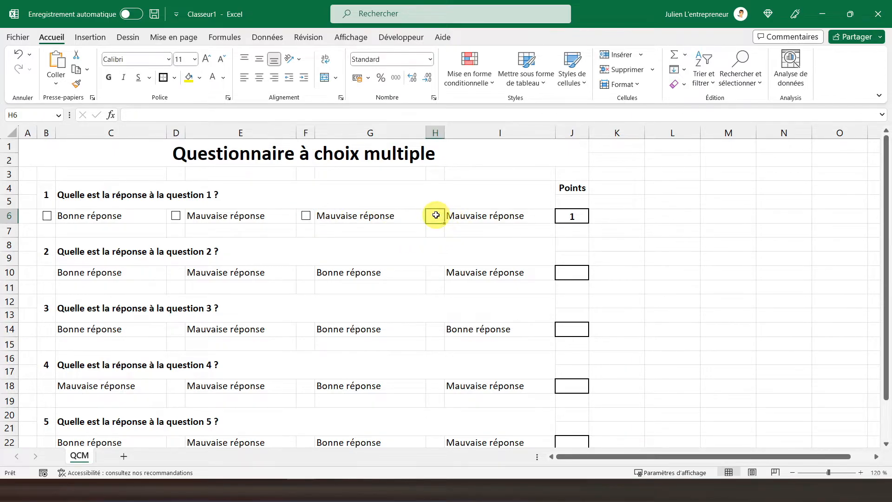
{"action": "key", "text": "ctrl+v"}
{"action": "left_click_drag", "start_coordinate": [436, 220], "coordinate": [435, 214]}
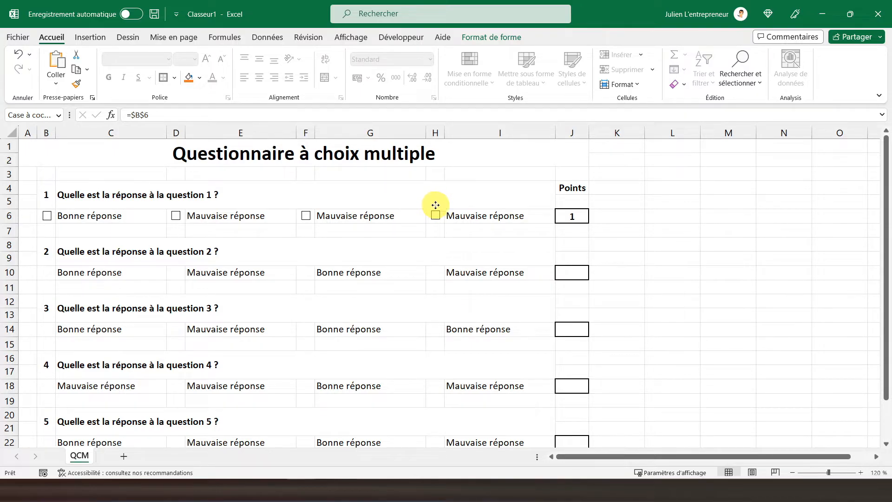
{"action": "left_click_drag", "start_coordinate": [436, 206], "coordinate": [436, 205]}
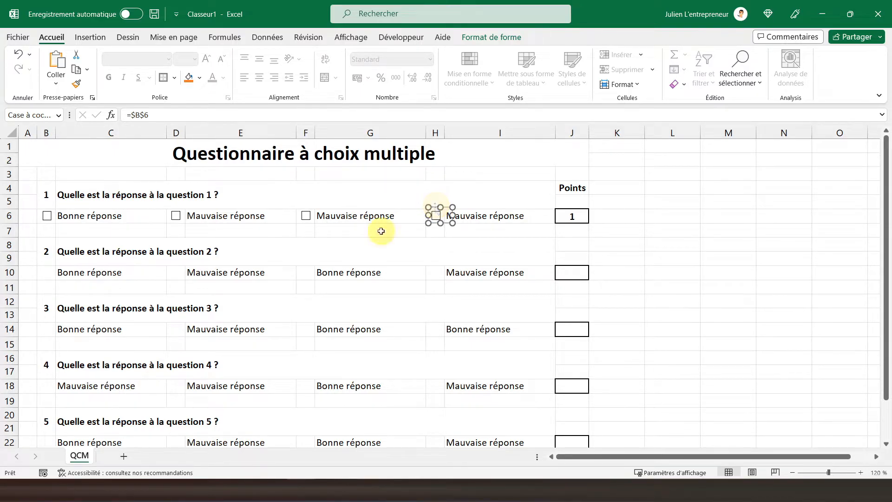
- Change the linked cell of question 1's second check box to $D$6
{"action": "right_click", "coordinate": [176, 224]}
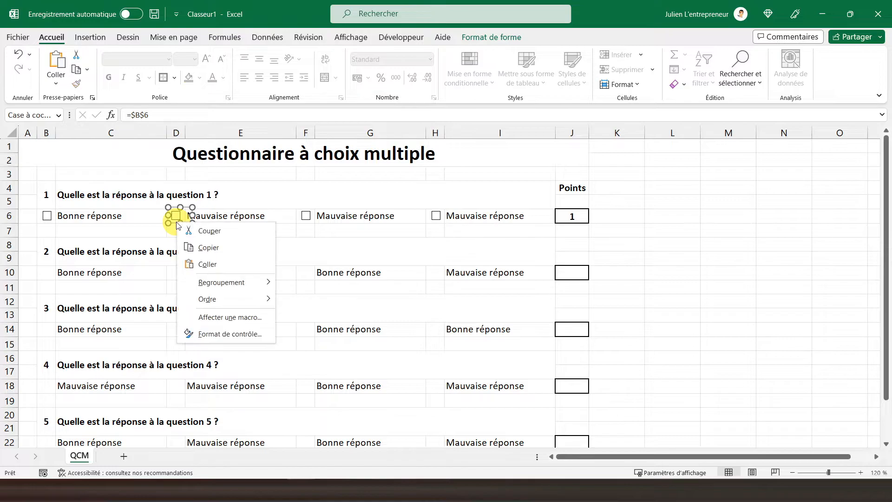
{"action": "left_click", "coordinate": [223, 333]}
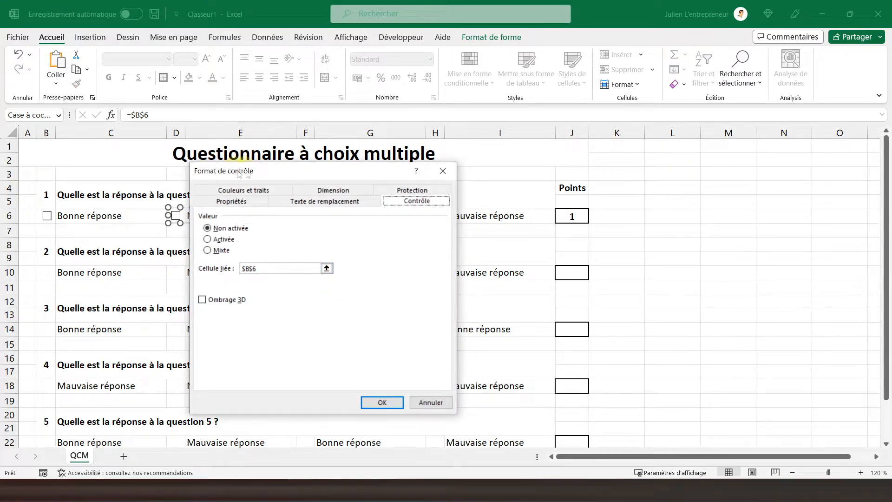
{"action": "left_click_drag", "start_coordinate": [263, 172], "coordinate": [338, 169]}
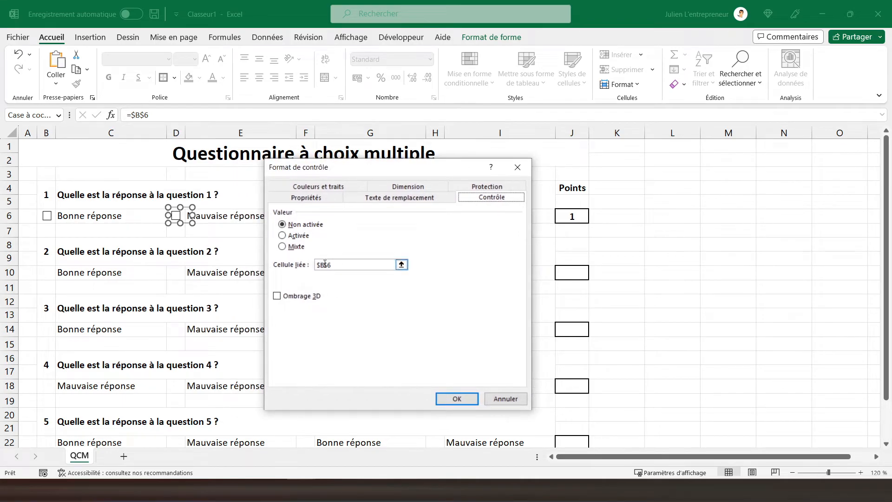
{"action": "left_click", "coordinate": [324, 266]}
{"action": "key", "text": "Delete"}
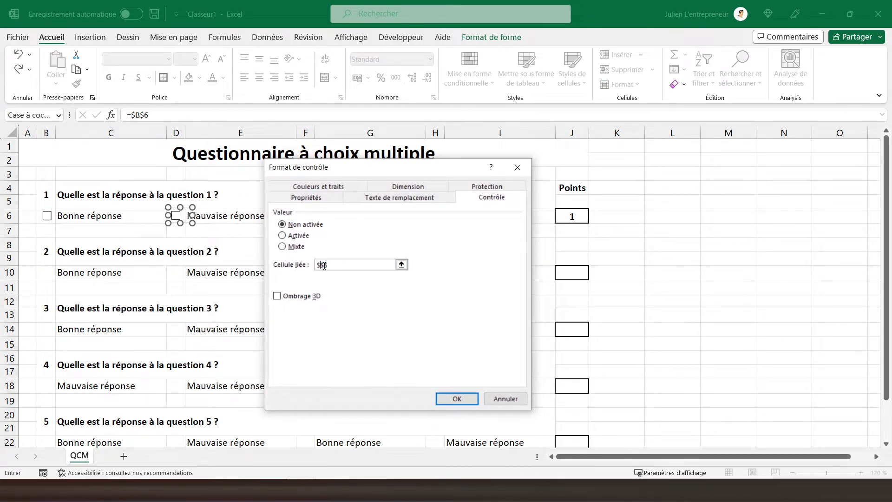
{"action": "left_click", "coordinate": [456, 398]}
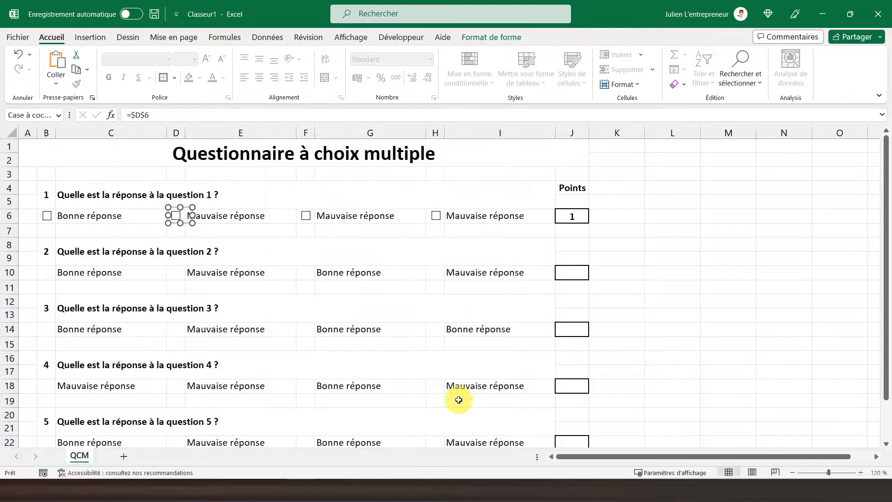
{"action": "left_click", "coordinate": [251, 245]}
- Change the linked cell of question 1's third check box to the cell beneath it, F6
{"action": "right_click", "coordinate": [300, 216]}
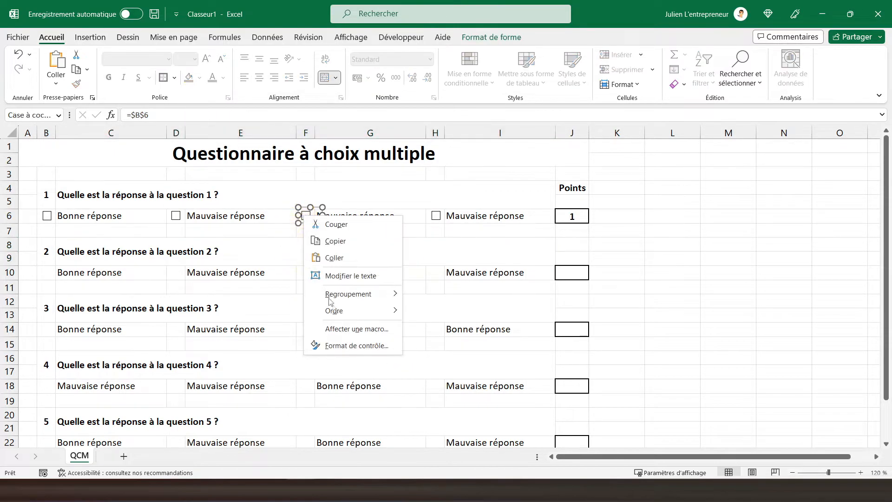
{"action": "left_click", "coordinate": [345, 344]}
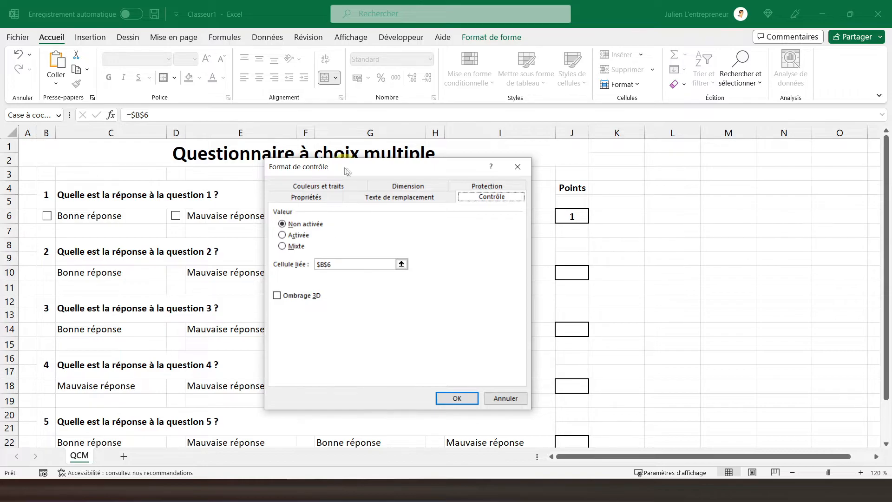
{"action": "left_click_drag", "start_coordinate": [345, 171], "coordinate": [476, 173]}
{"action": "left_click", "coordinate": [455, 266]}
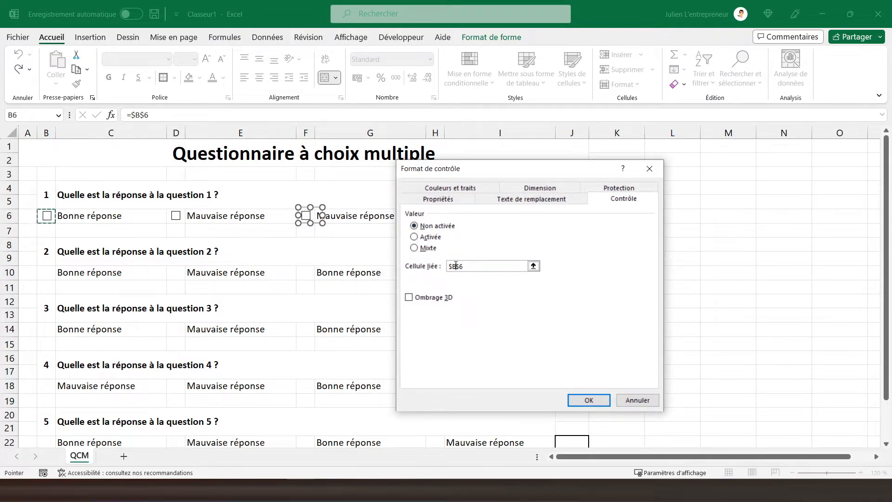
{"action": "left_click", "coordinate": [590, 400]}
- Change the linked cell of question 1's fourth check box to $H$6
{"action": "right_click", "coordinate": [437, 215]}
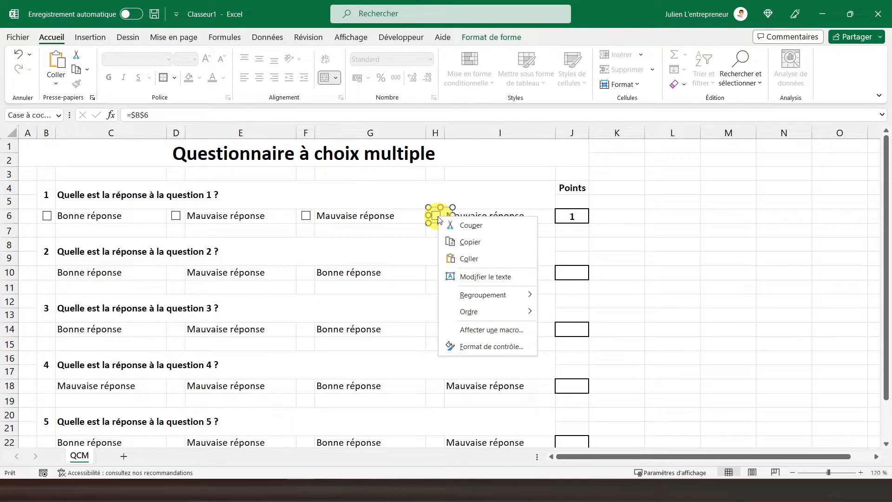
{"action": "left_click", "coordinate": [485, 346]}
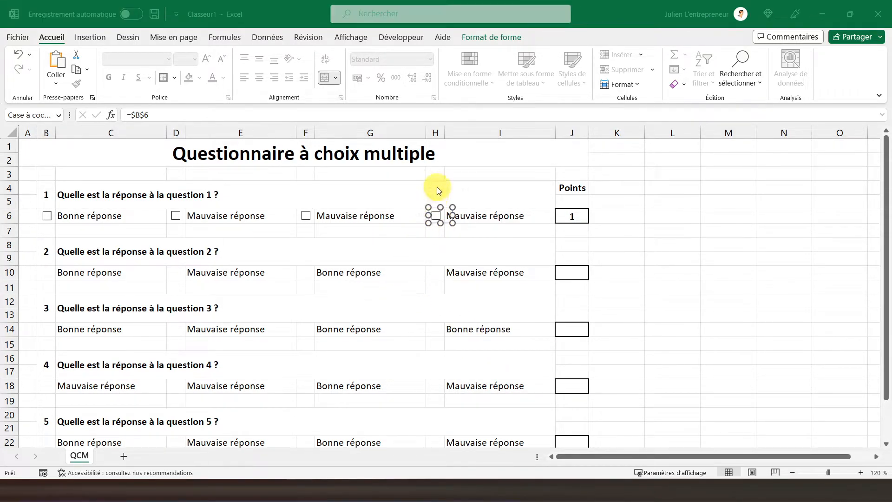
{"action": "left_click", "coordinate": [455, 264]}
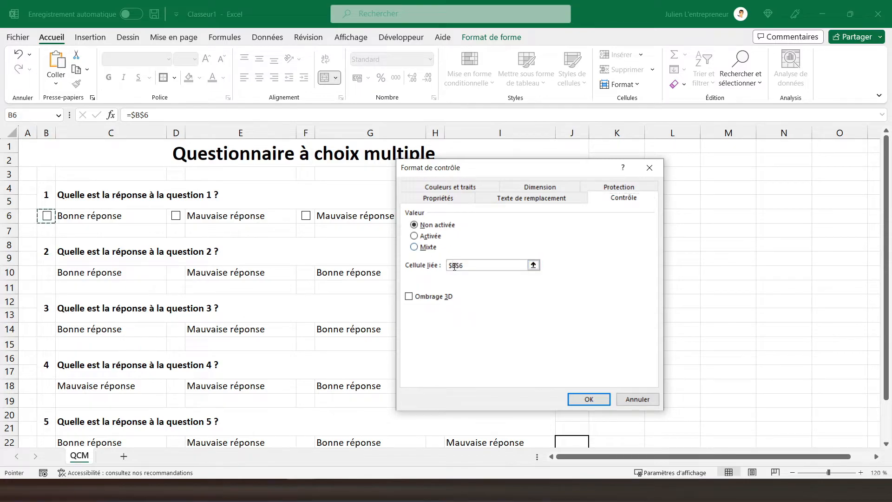
{"action": "key", "text": "Delete"}
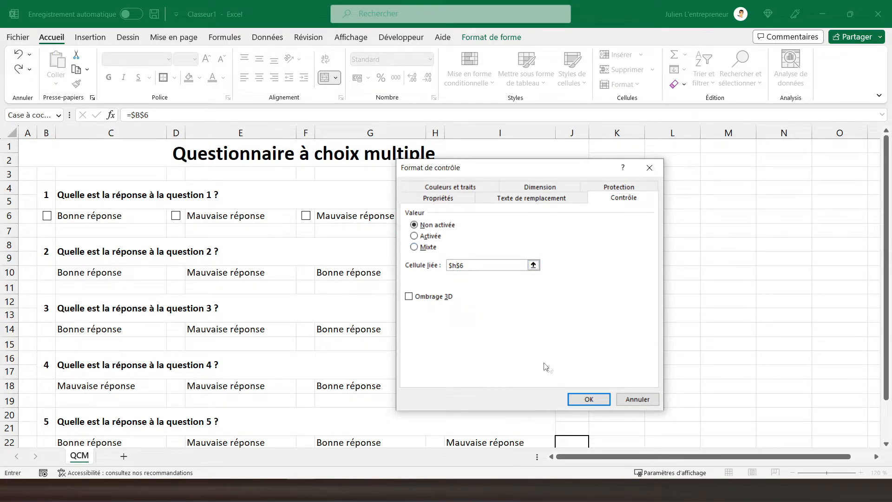
{"action": "left_click", "coordinate": [590, 399]}
{"action": "left_click", "coordinate": [319, 285]}
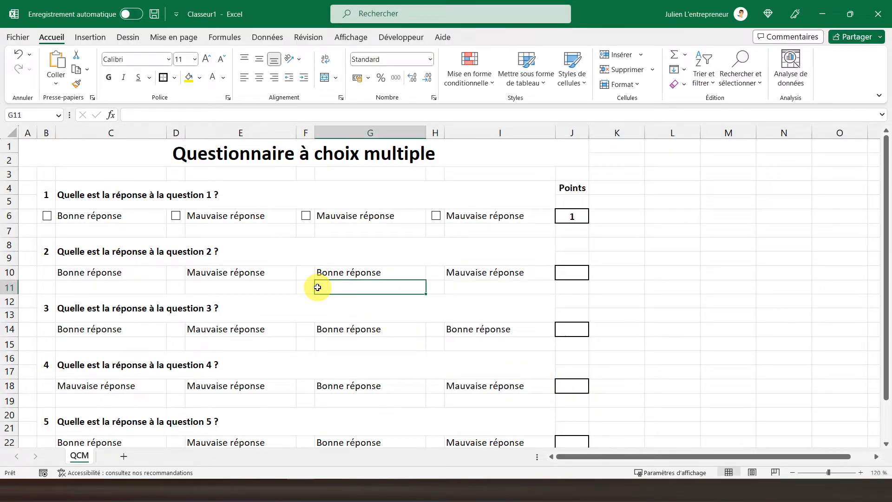
- Select all four check boxes of question 1 and align them with each other vertically at the middle
{"action": "left_click", "coordinate": [47, 218], "text": "ctrl"}
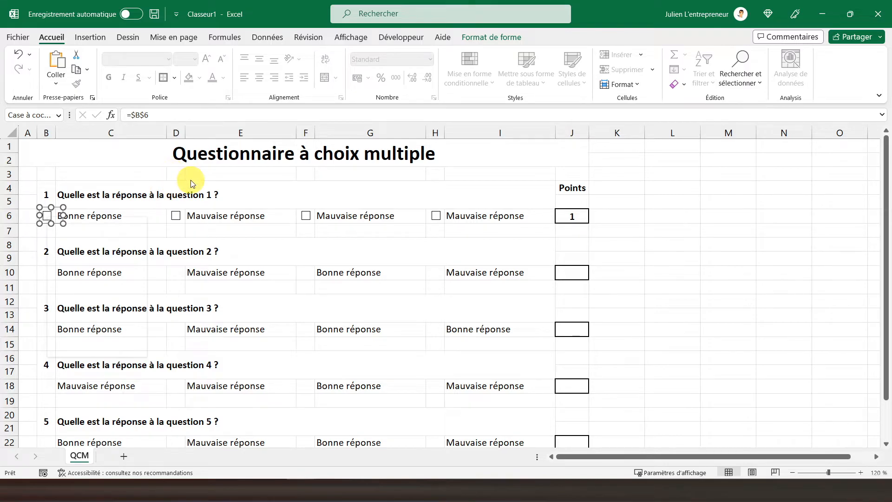
{"action": "left_click", "coordinate": [181, 218], "text": "ctrl"}
{"action": "left_click", "coordinate": [299, 219], "text": "ctrl"}
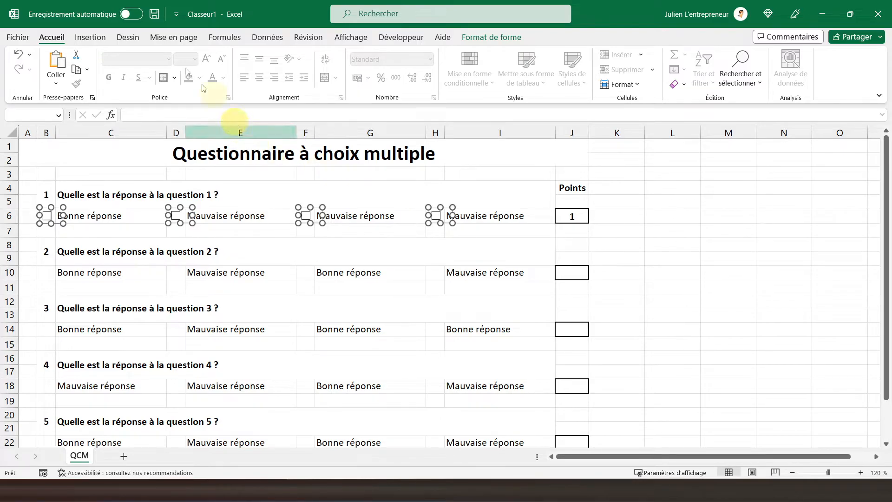
{"action": "left_click", "coordinate": [172, 42]}
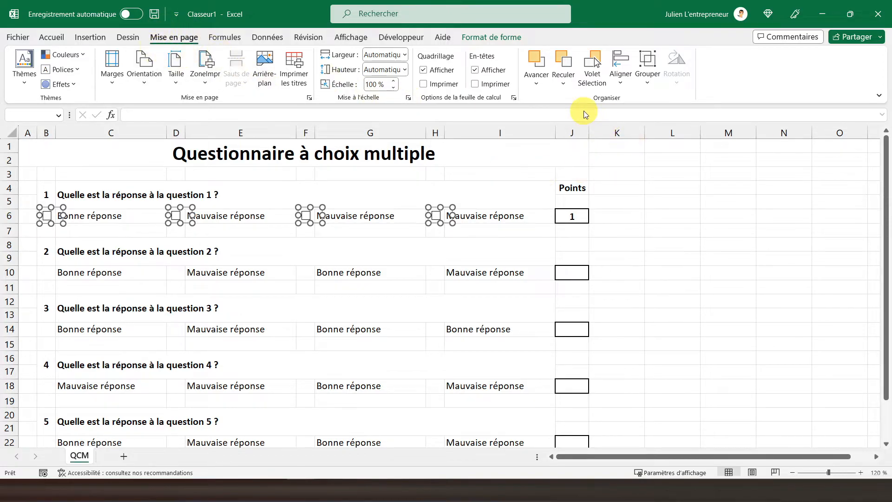
{"action": "left_click", "coordinate": [620, 82]}
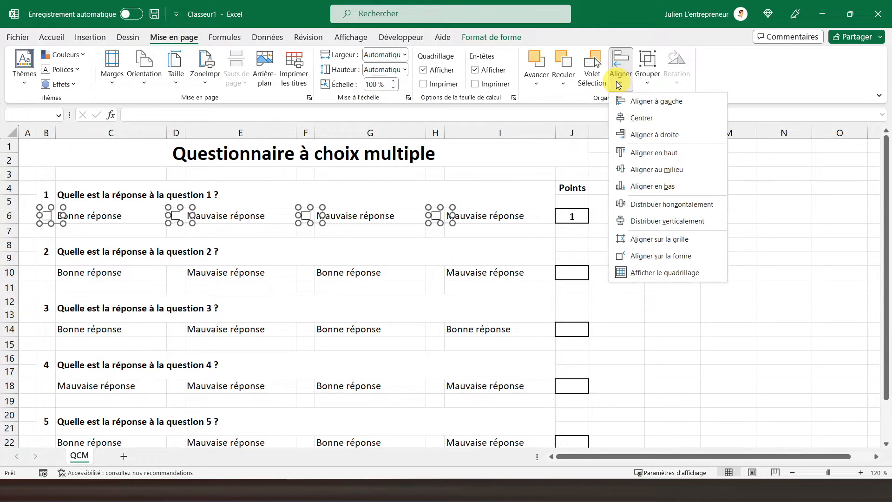
{"action": "left_click", "coordinate": [641, 170]}
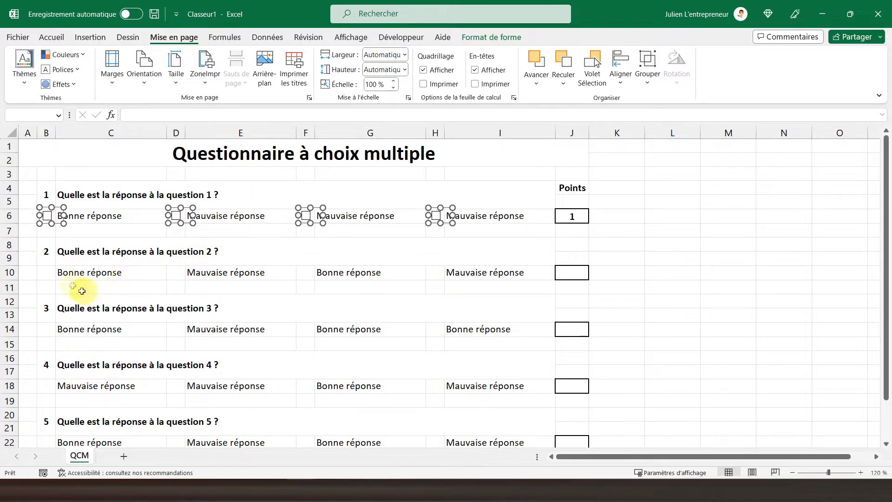
- Paste copies of the four check boxes for question 2 and nudge them into row 10 beside its answers
{"action": "left_click", "coordinate": [49, 276]}
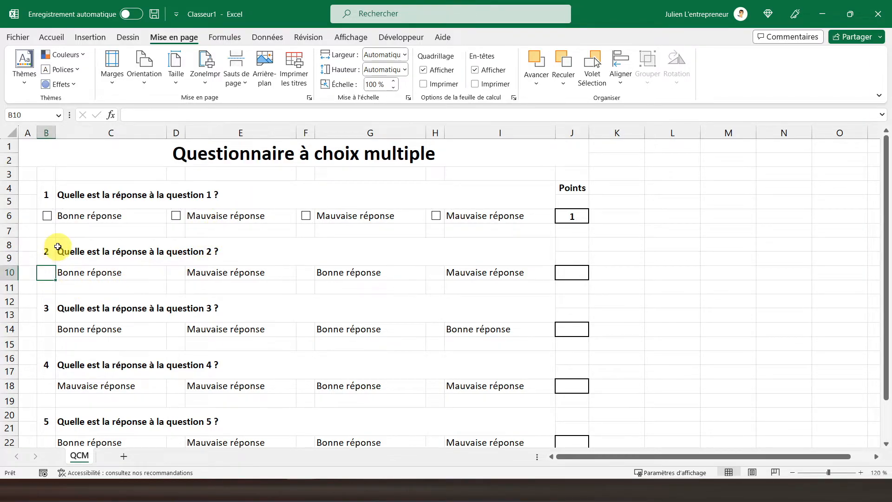
{"action": "key", "text": "ctrl+v"}
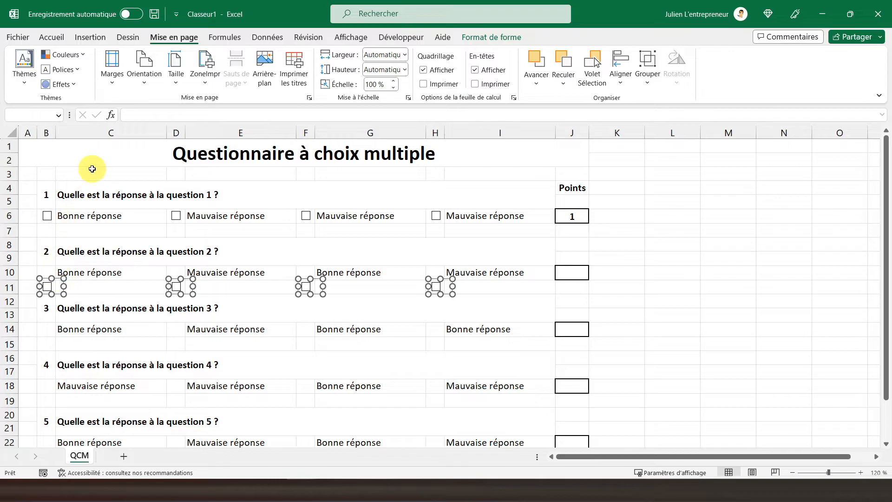
{"action": "key", "text": "Up"}
{"action": "key", "text": "Up"}
{"action": "key", "text": "Up"}
{"action": "key", "text": "Up"}
{"action": "key", "text": "Up"}
{"action": "key", "text": "Up"}
{"action": "key", "text": "Up"}
{"action": "key", "text": "Up"}
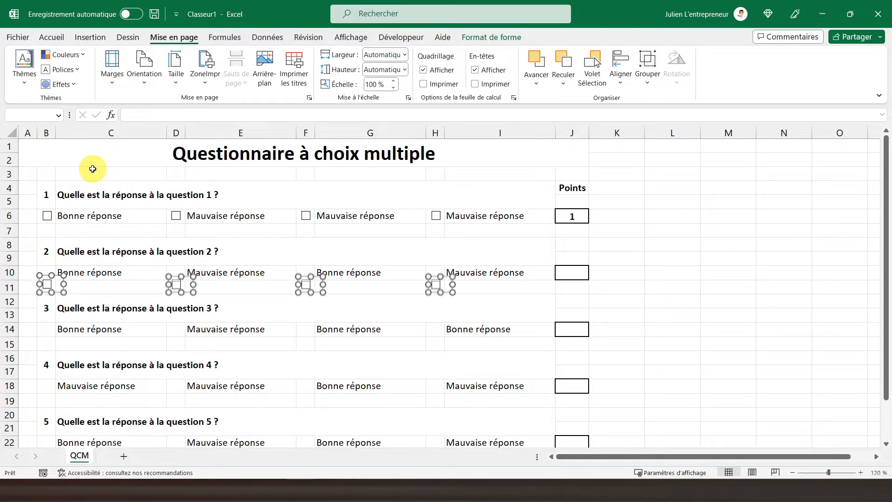
{"action": "key", "text": "Down"}
{"action": "key", "text": "Down"}
{"action": "key", "text": "Down"}
{"action": "key", "text": "Down"}
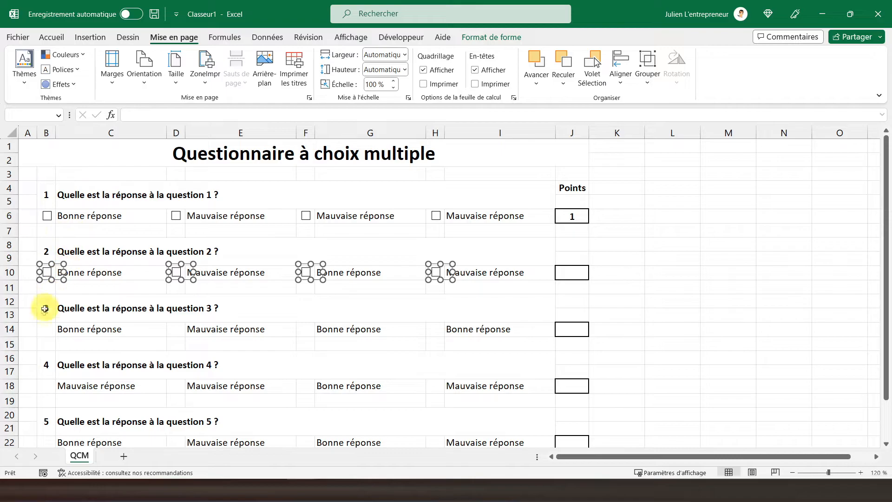
- Paste copies of the four check boxes for question 3 and nudge them up into row 14 beside its answers
{"action": "left_click", "coordinate": [46, 330]}
{"action": "scroll", "coordinate": [42, 302], "scroll_direction": "down", "scroll_amount": 1}
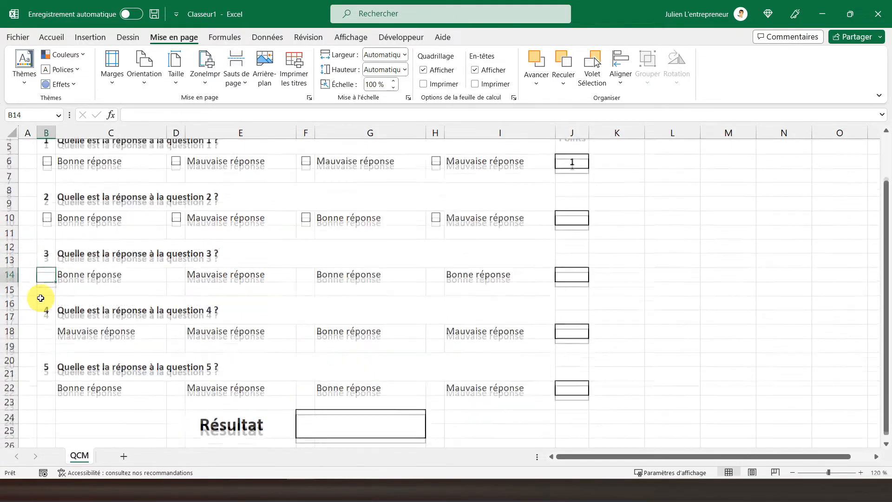
{"action": "key", "text": "ctrl+v"}
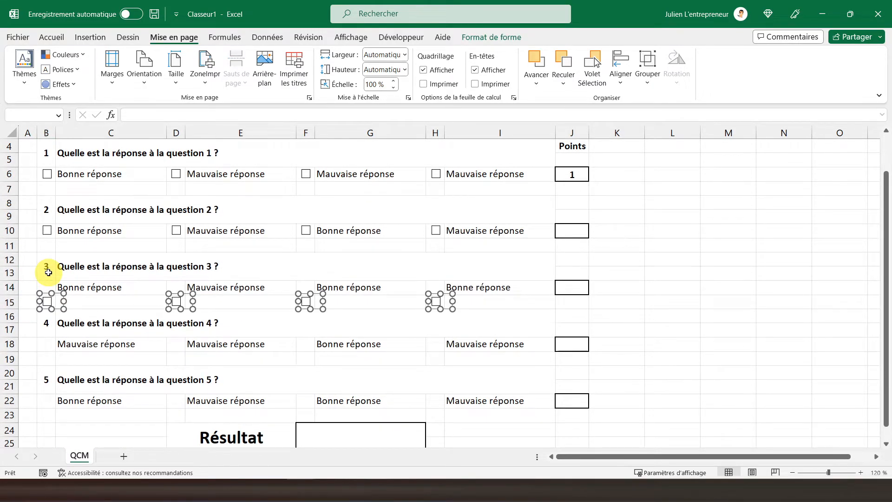
{"action": "key", "text": "Up"}
{"action": "key", "text": "Up"}
{"action": "key", "text": "Up"}
{"action": "key", "text": "Up"}
{"action": "key", "text": "Up"}
{"action": "key", "text": "Up"}
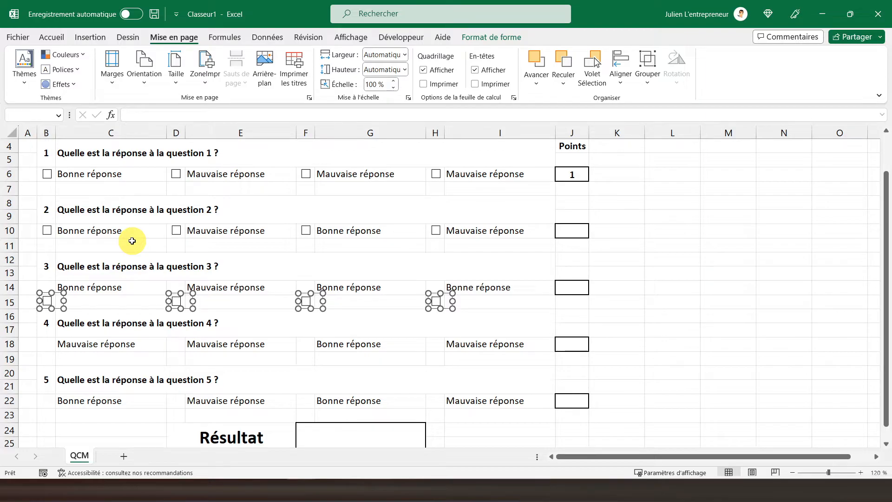
{"action": "key", "text": "Up"}
{"action": "key", "text": "Up"}
{"action": "key", "text": "Up"}
{"action": "key", "text": "Up"}
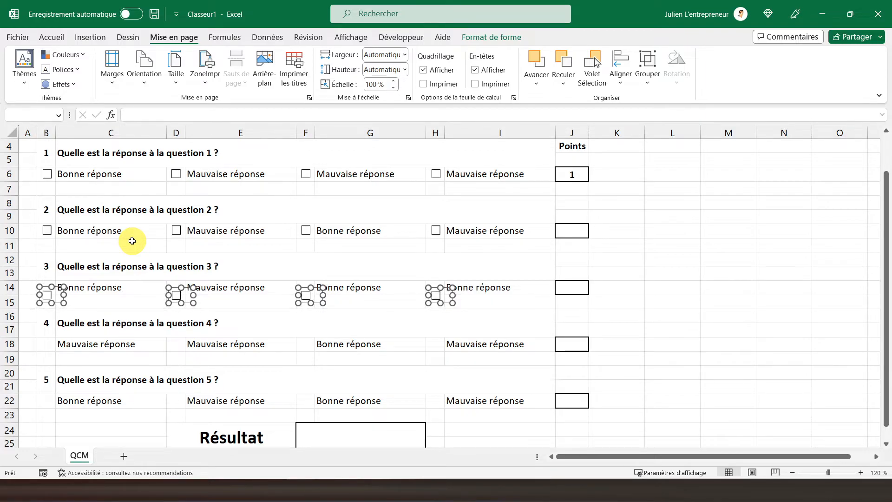
{"action": "key", "text": "Up"}
{"action": "key", "text": "Up"}
{"action": "key", "text": "Up"}
{"action": "key", "text": "Up"}
{"action": "key", "text": "Up"}
{"action": "key", "text": "Up"}
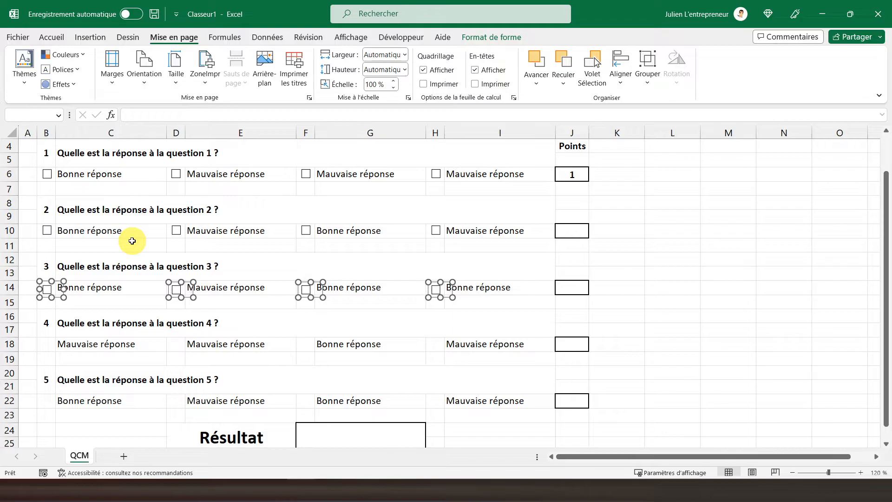
{"action": "key", "text": "Up"}
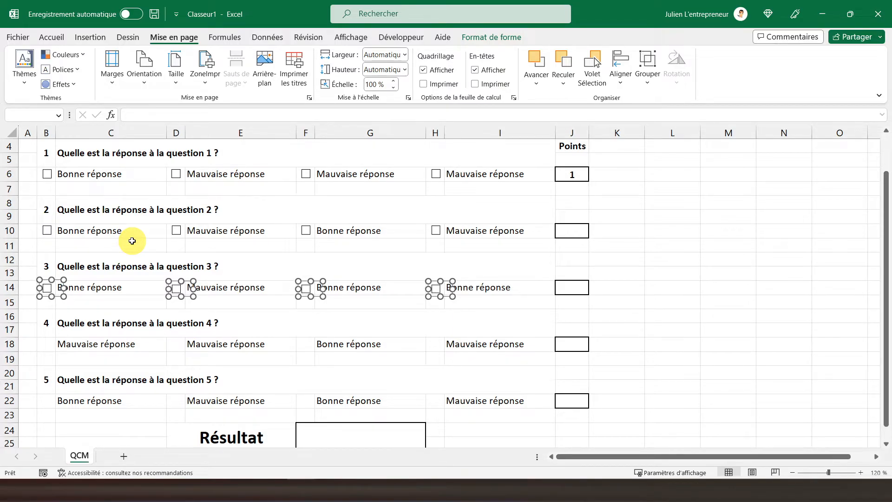
- Paste copies of the four check boxes for question 4 and nudge them up into row 18 beside its answers
{"action": "left_click", "coordinate": [47, 344]}
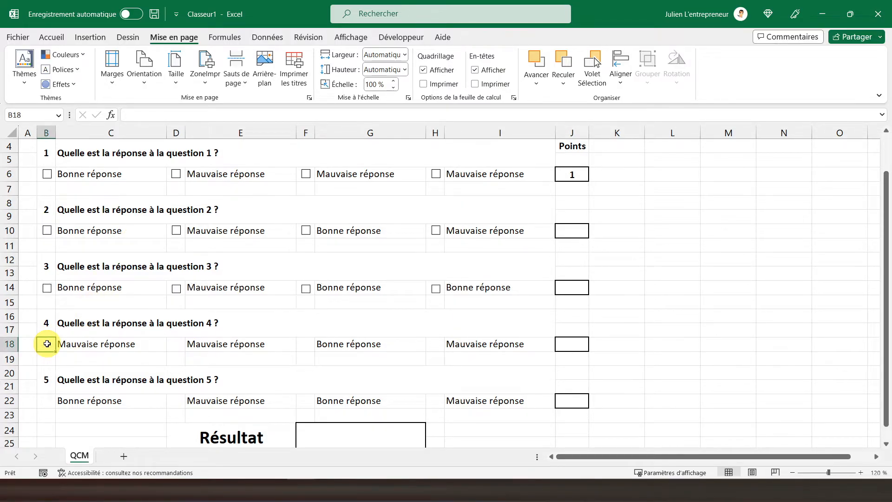
{"action": "key", "text": "ctrl+v"}
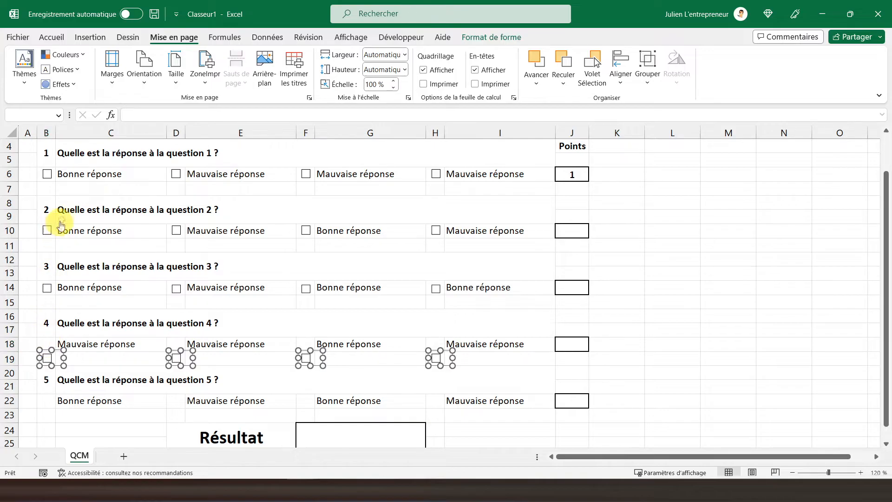
{"action": "key", "text": "Up"}
{"action": "key", "text": "Up"}
{"action": "key", "text": "Up"}
{"action": "key", "text": "Up"}
{"action": "key", "text": "Up"}
{"action": "key", "text": "Up"}
{"action": "key", "text": "Up"}
{"action": "key", "text": "Up"}
{"action": "key", "text": "Up"}
{"action": "key", "text": "Up"}
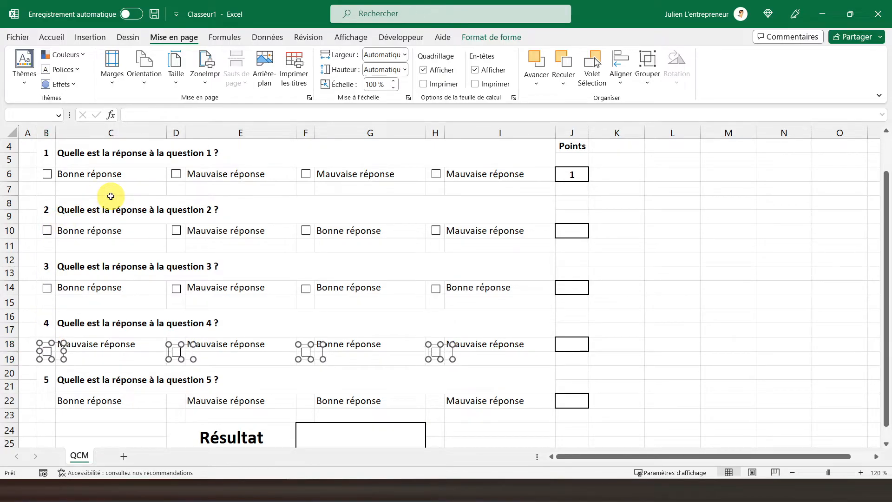
{"action": "key", "text": "Up"}
{"action": "key", "text": "Up"}
{"action": "key", "text": "Up"}
{"action": "key", "text": "Up"}
{"action": "key", "text": "Up"}
{"action": "key", "text": "Up"}
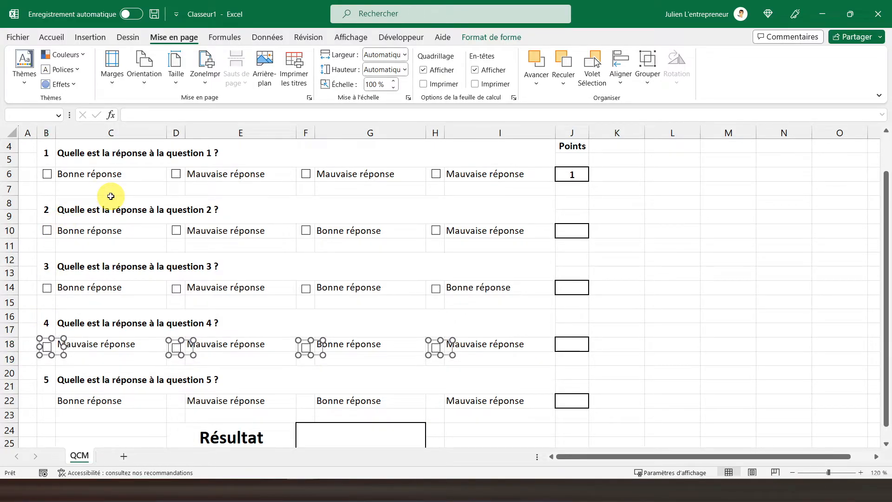
{"action": "key", "text": "Up"}
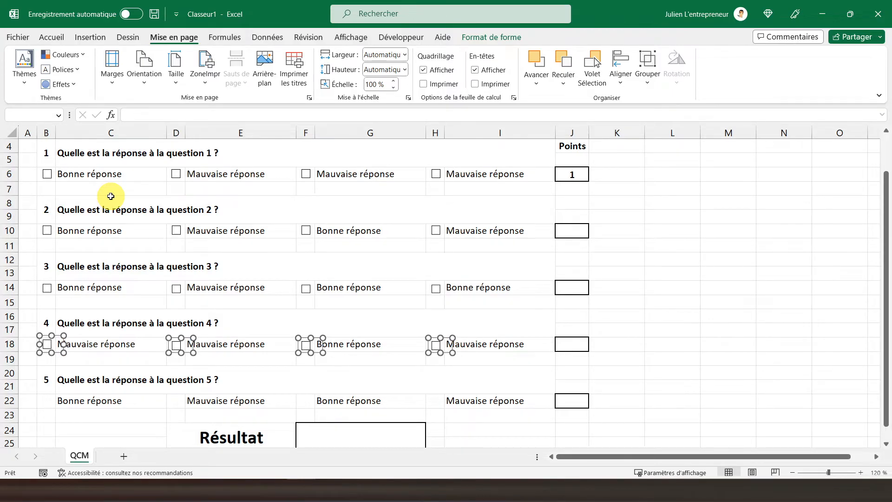
- Paste copies of the four check boxes for question 5, nudge them up into row 22 beside its answers, and deselect them
{"action": "left_click", "coordinate": [48, 395]}
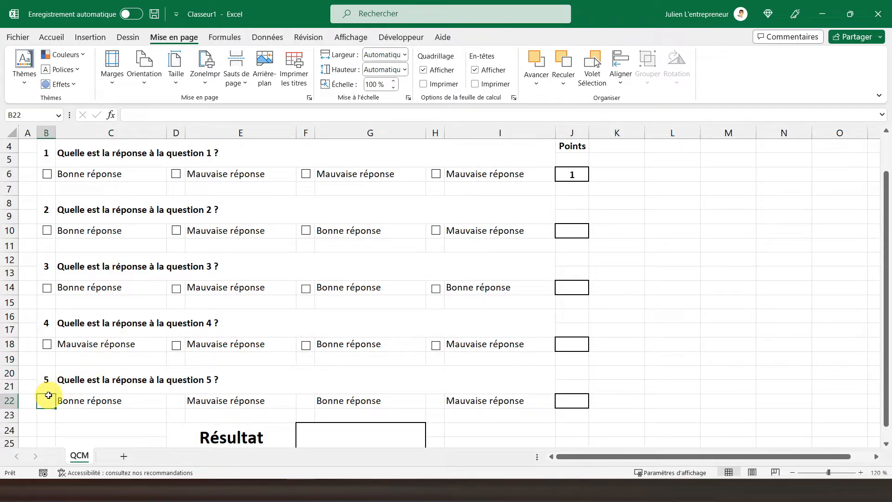
{"action": "key", "text": "ctrl+v"}
{"action": "key", "text": "Up"}
{"action": "key", "text": "Up"}
{"action": "key", "text": "Up"}
{"action": "key", "text": "Up"}
{"action": "key", "text": "Up"}
{"action": "key", "text": "Up"}
{"action": "key", "text": "Up"}
{"action": "key", "text": "Up"}
{"action": "key", "text": "Up"}
{"action": "key", "text": "Up"}
{"action": "key", "text": "Up"}
{"action": "key", "text": "Up"}
{"action": "key", "text": "Up"}
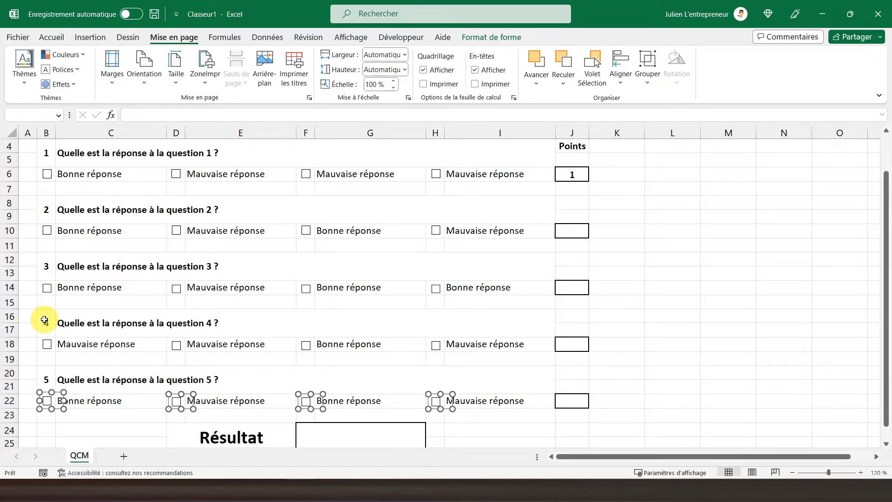
{"action": "left_click", "coordinate": [144, 221]}
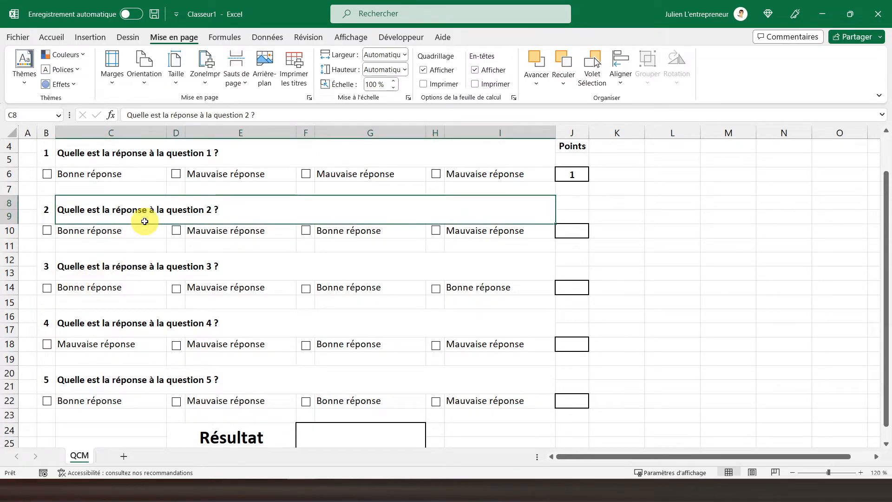
- Change the linked cell of question 2's first check box to $B$10
{"action": "right_click", "coordinate": [51, 230]}
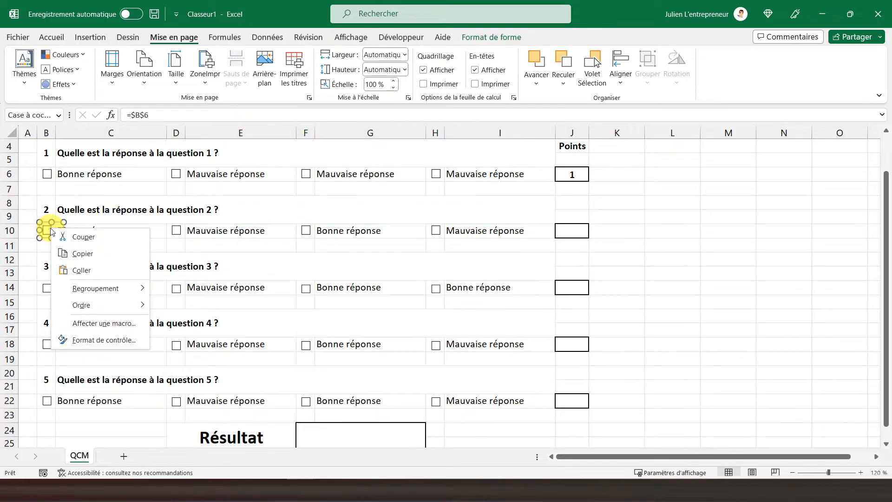
{"action": "left_click", "coordinate": [91, 340]}
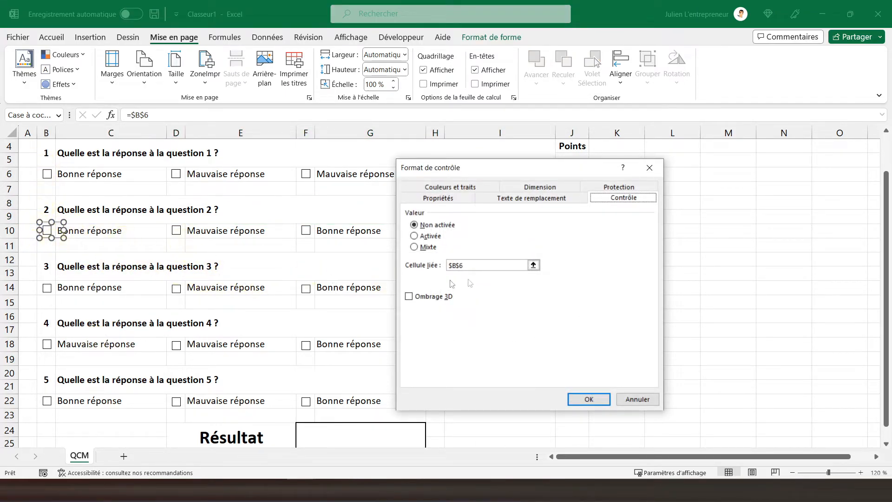
{"action": "left_click", "coordinate": [472, 265]}
{"action": "key", "text": "BackSpace"}
{"action": "type", "text": "10"}
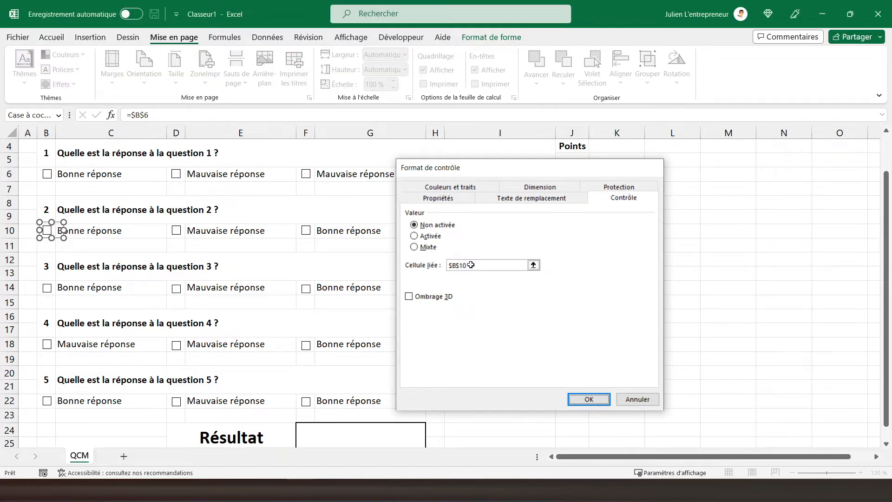
{"action": "key", "text": "Return"}
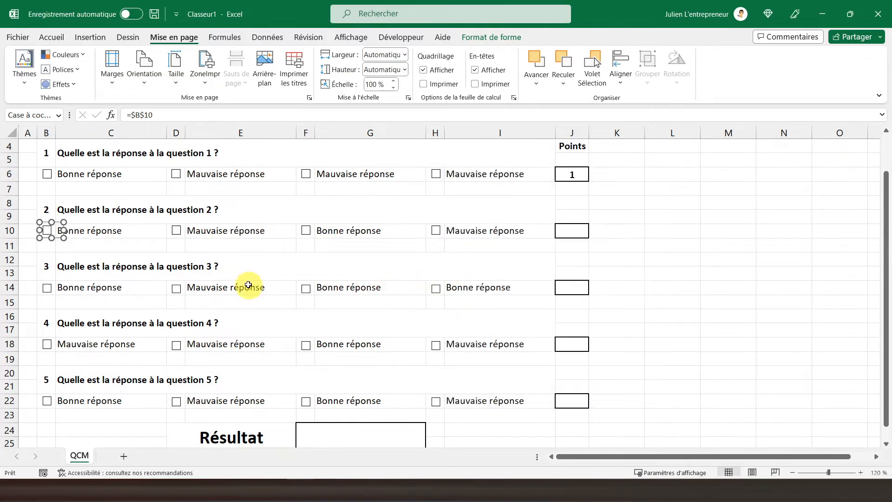
- Change the linked cell of question 2's second check box to $D$10
{"action": "right_click", "coordinate": [177, 231]}
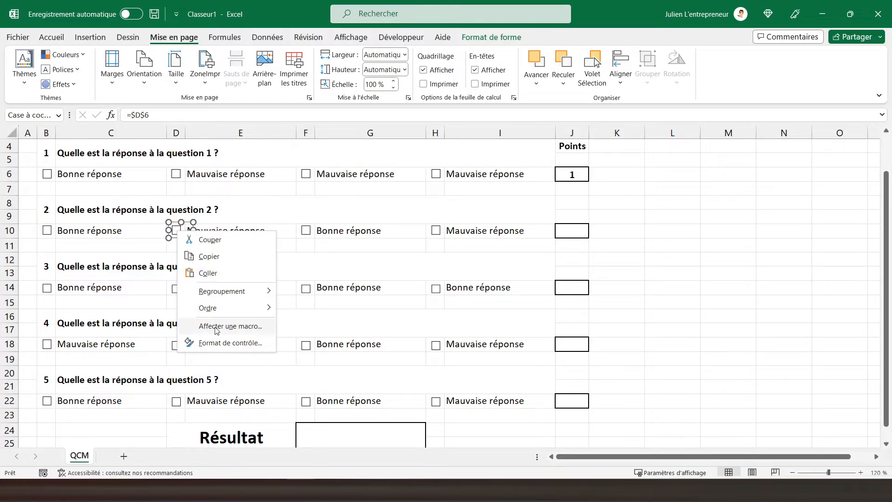
{"action": "left_click", "coordinate": [218, 342]}
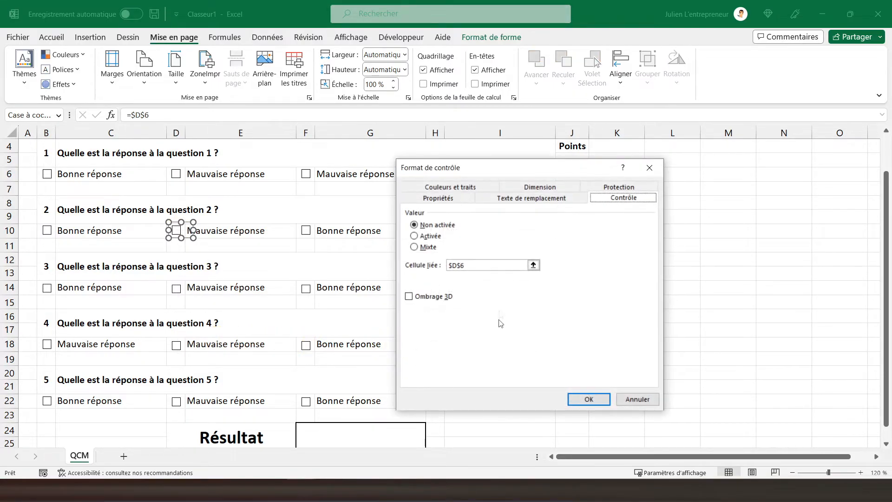
{"action": "left_click", "coordinate": [476, 266]}
{"action": "key", "text": "BackSpace"}
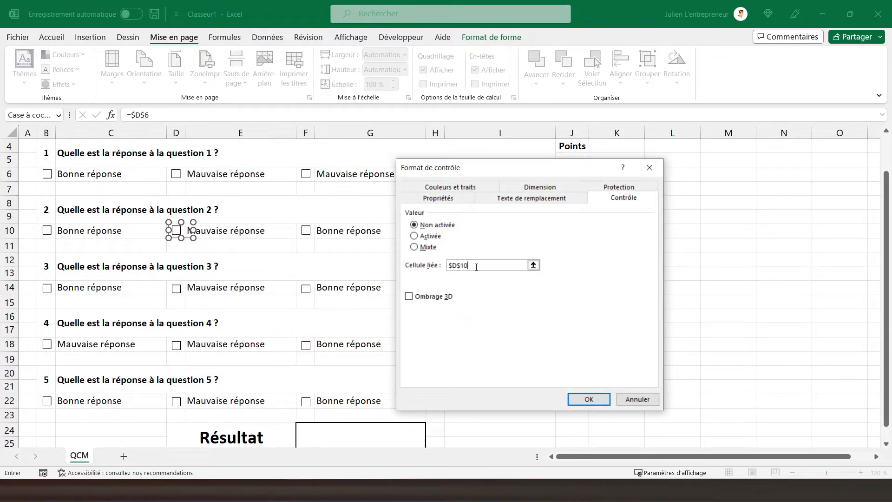
{"action": "type", "text": "10"}
{"action": "key", "text": "Return"}
- Change the linked cell of question 2's third check box to $F$10
{"action": "right_click", "coordinate": [305, 231]}
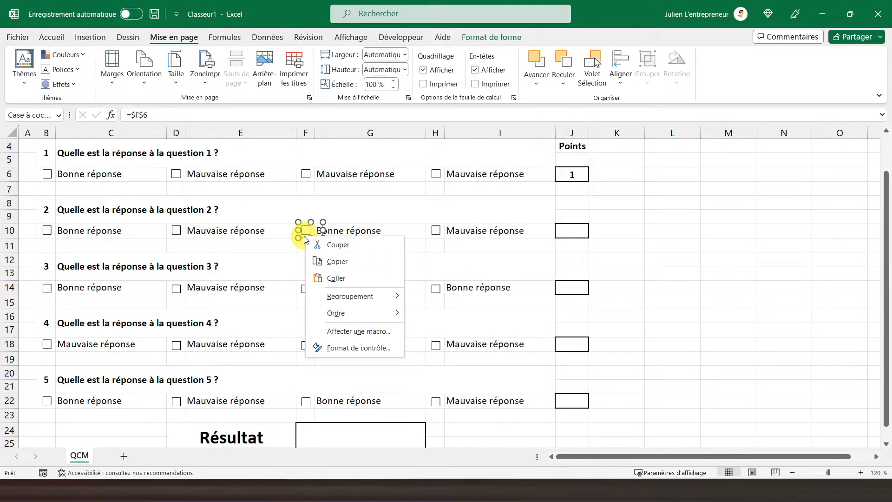
{"action": "left_click", "coordinate": [337, 348]}
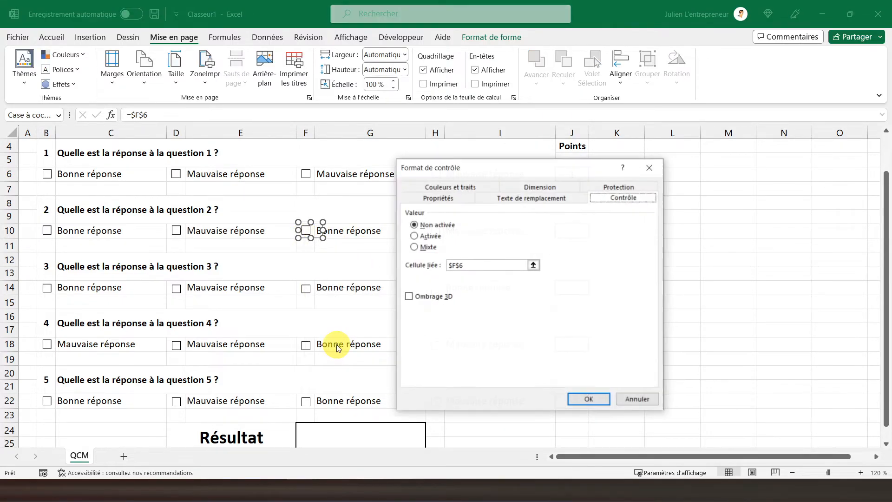
{"action": "left_click", "coordinate": [475, 268]}
{"action": "key", "text": "BackSpace"}
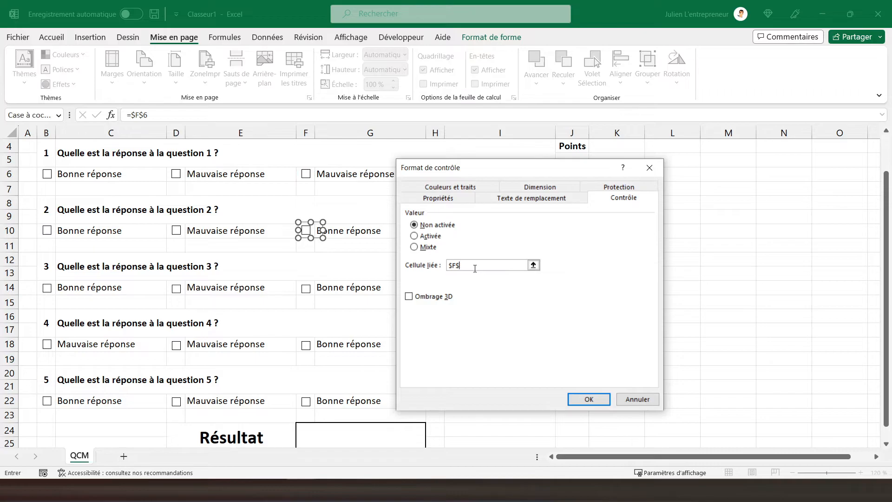
{"action": "key", "text": "Return"}
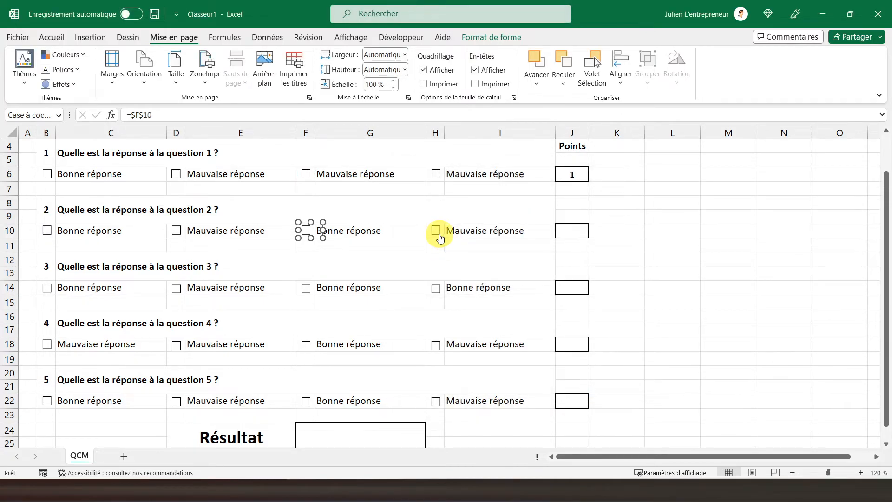
- Change the linked cell of question 2's fourth check box to $H$10
{"action": "right_click", "coordinate": [437, 232]}
{"action": "left_click", "coordinate": [462, 344]}
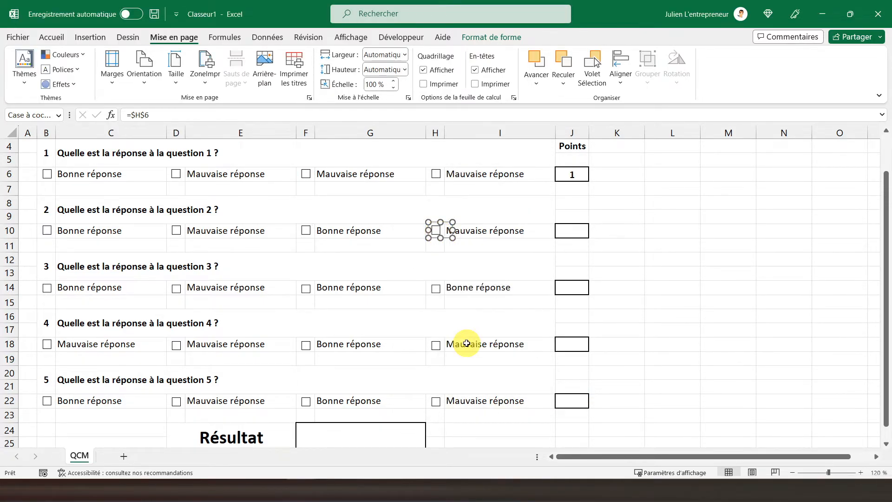
{"action": "left_click", "coordinate": [484, 263]}
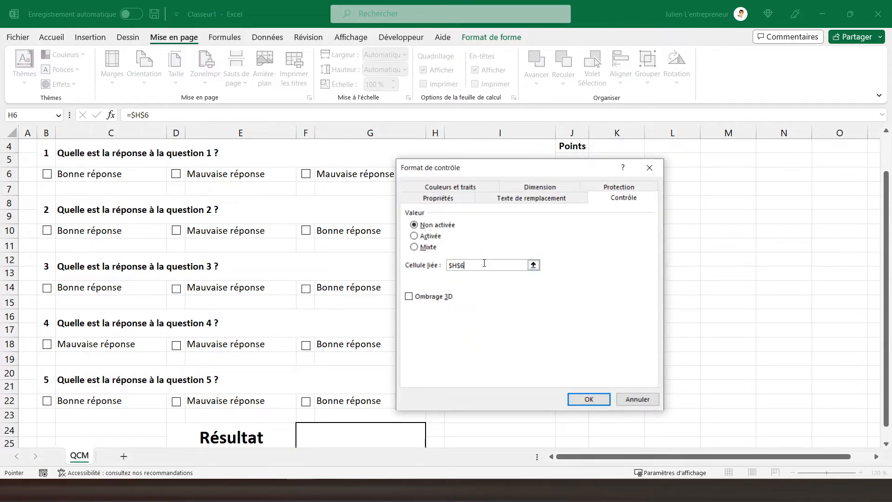
{"action": "key", "text": "Return"}
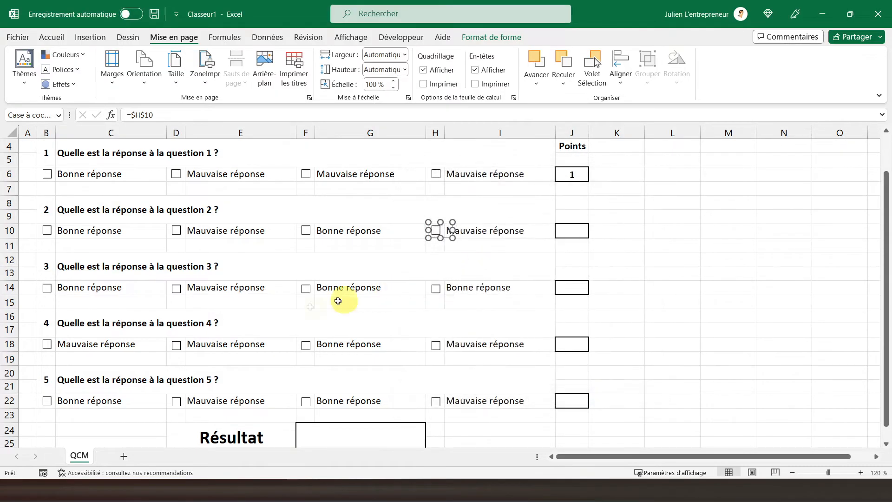
- Change the linked cell of question 3's first check box to $B$14
{"action": "right_click", "coordinate": [47, 292]}
{"action": "left_click", "coordinate": [92, 396]}
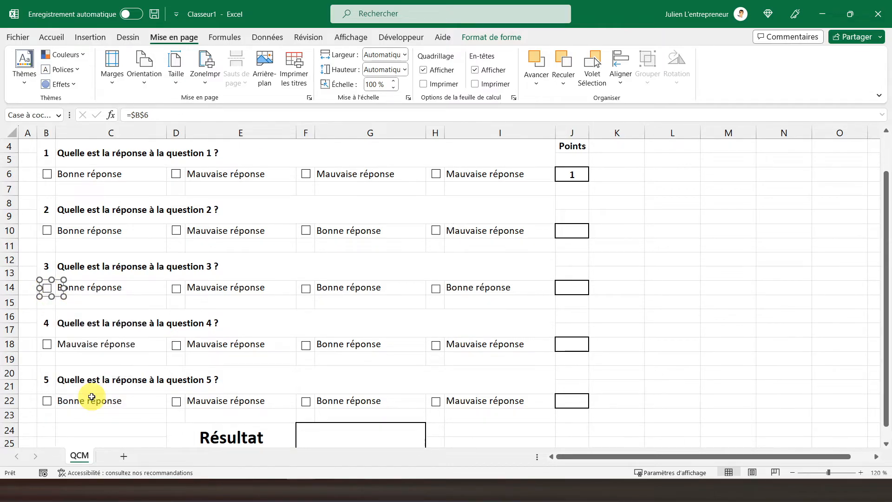
{"action": "left_click", "coordinate": [471, 265]}
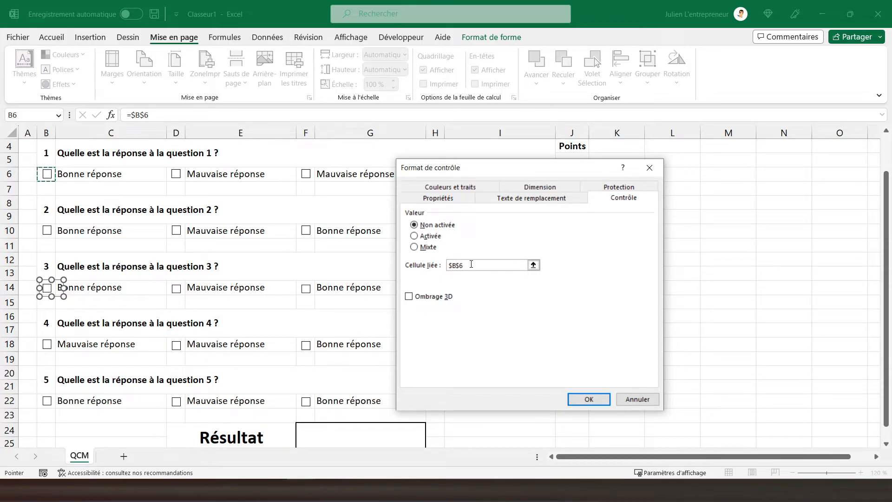
{"action": "key", "text": "BackSpace"}
{"action": "key", "text": "Return"}
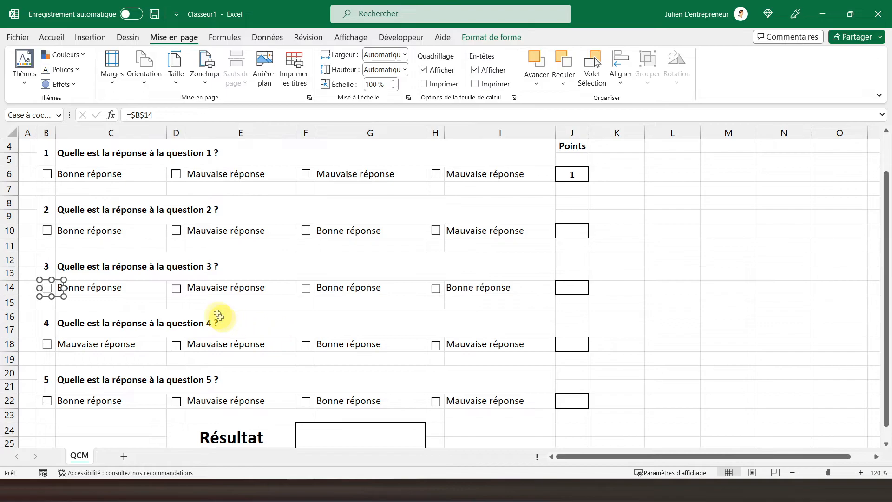
- Change the linked cell of question 3's second check box to $D$14
{"action": "right_click", "coordinate": [181, 291]}
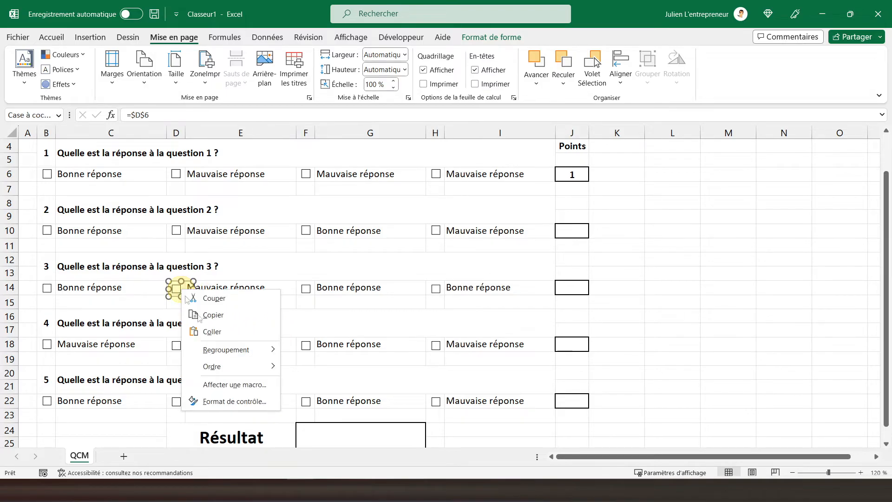
{"action": "left_click", "coordinate": [219, 401]}
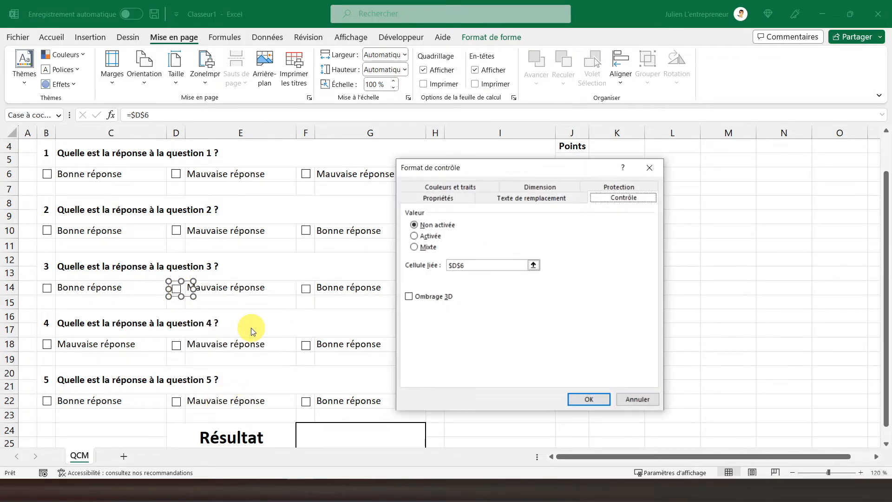
{"action": "left_click", "coordinate": [472, 265]}
{"action": "key", "text": "BackSpace"}
{"action": "type", "text": "1"}
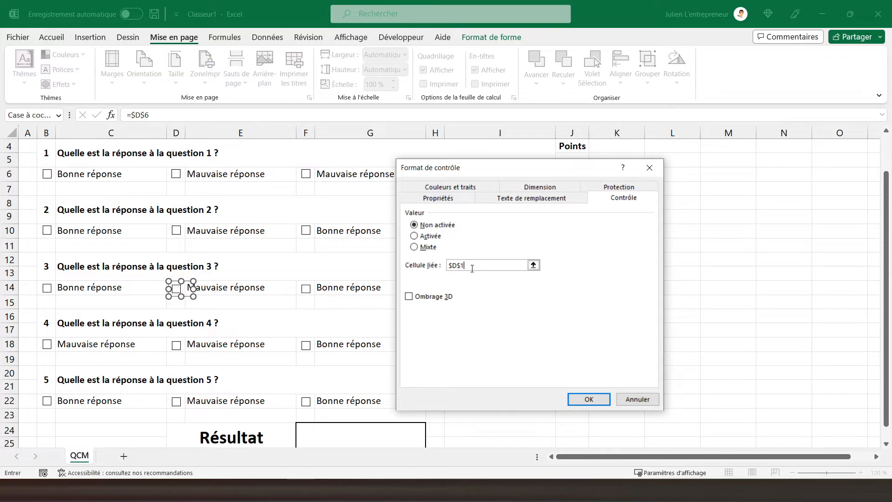
{"action": "type", "text": "4"}
{"action": "key", "text": "Return"}
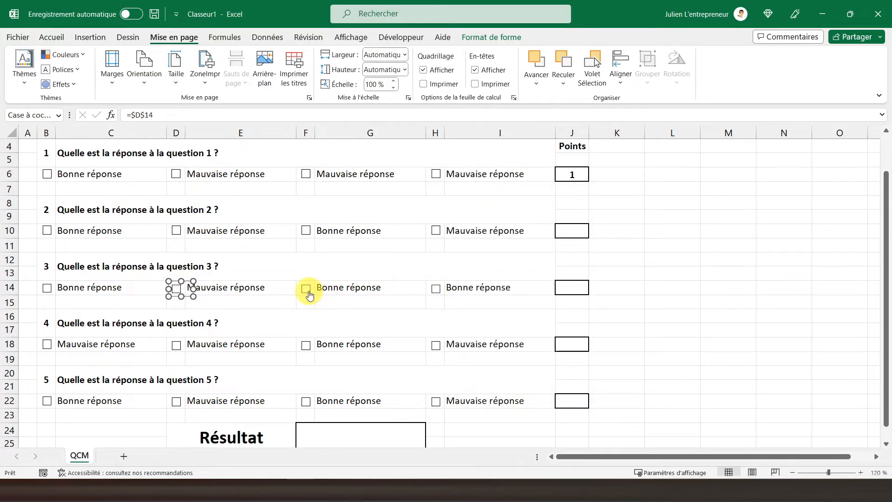
- Change the linked cell of question 3's third check box to $F$14
{"action": "right_click", "coordinate": [309, 292]}
{"action": "left_click", "coordinate": [353, 403]}
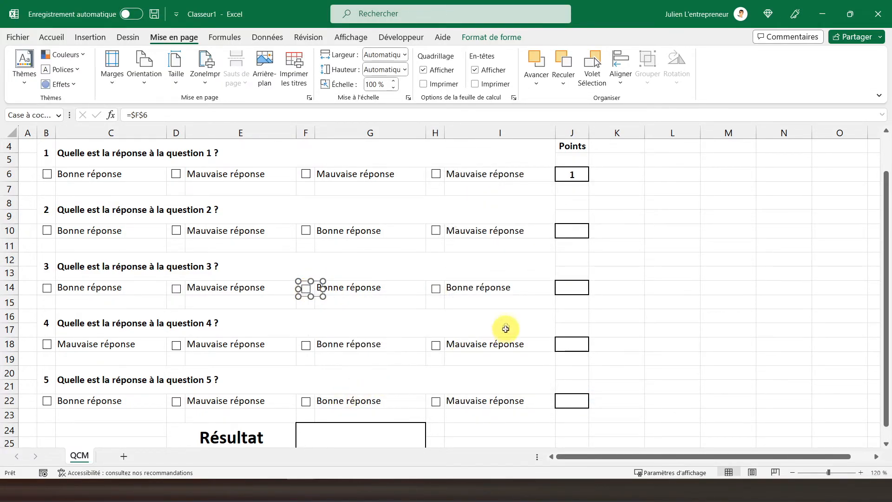
{"action": "left_click", "coordinate": [484, 265]}
{"action": "key", "text": "BackSpace"}
{"action": "type", "text": "14"}
{"action": "key", "text": "Return"}
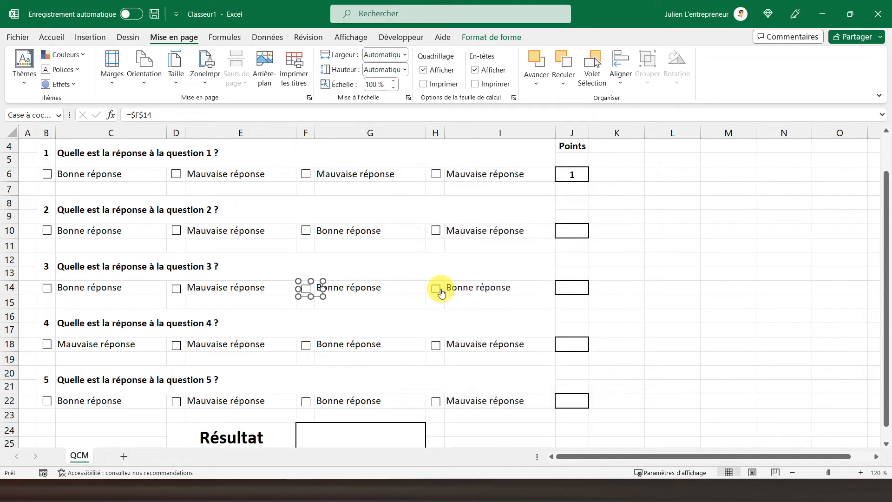
- Change the linked cell of question 3's fourth check box to $H$14
{"action": "right_click", "coordinate": [439, 290]}
{"action": "left_click", "coordinate": [465, 399]}
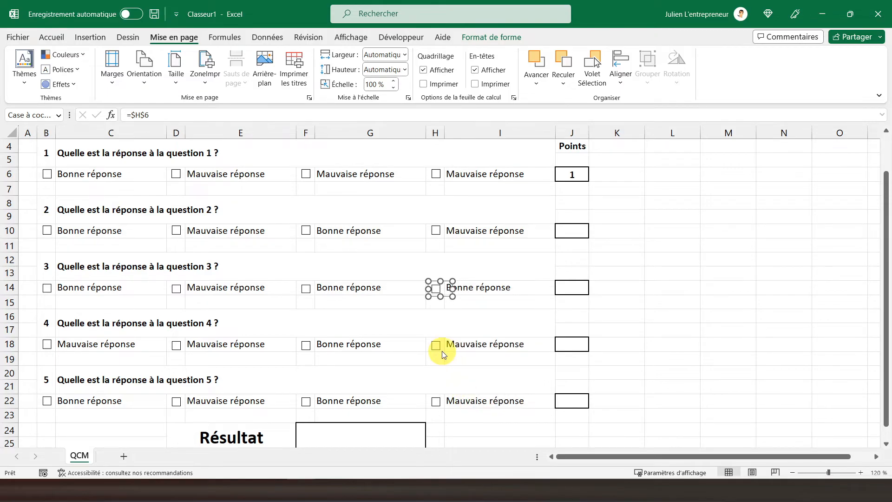
{"action": "left_click", "coordinate": [477, 266]}
{"action": "key", "text": "BackSpace"}
{"action": "type", "text": "14"}
{"action": "key", "text": "Return"}
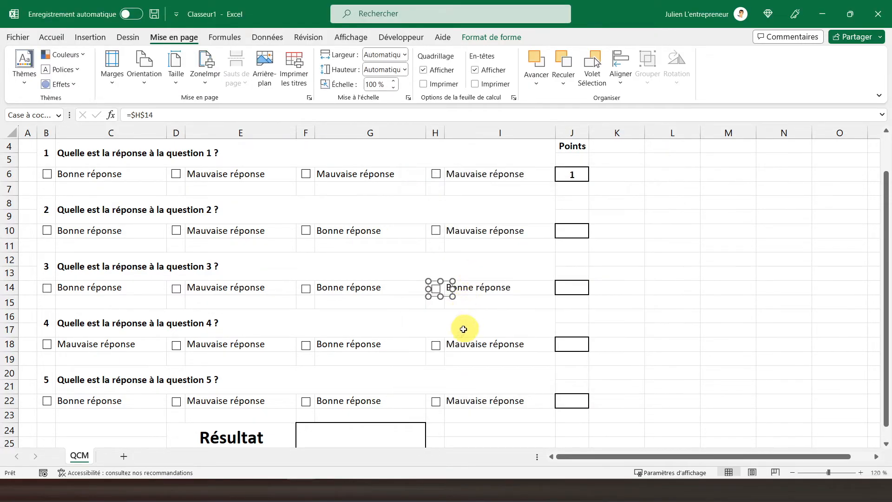
- Change the linked cell of question 4's fourth check box to $H$18
{"action": "right_click", "coordinate": [435, 344]}
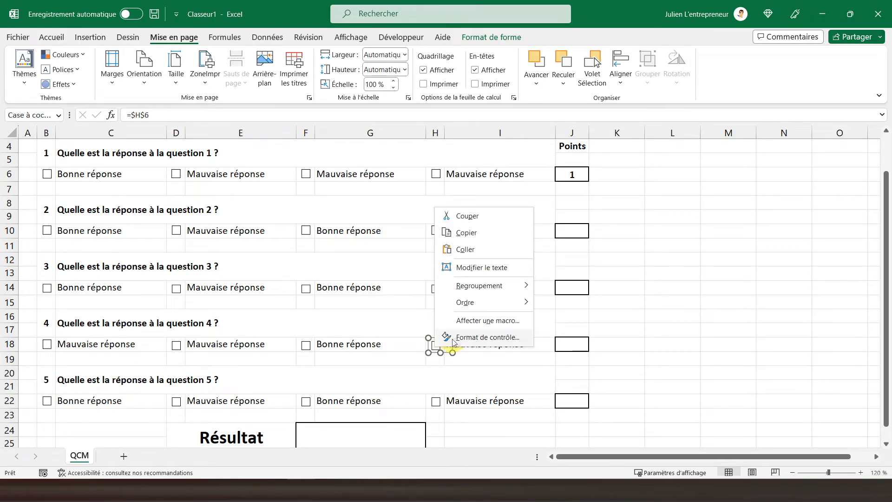
{"action": "left_click", "coordinate": [465, 337]}
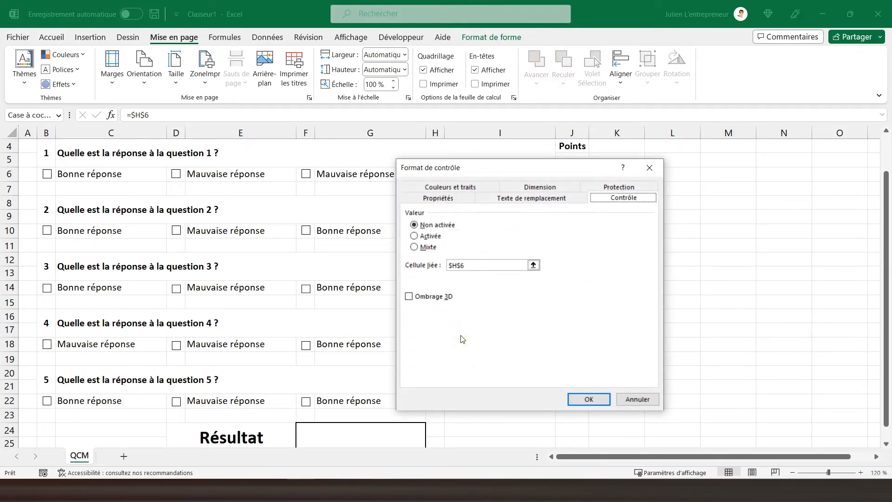
{"action": "left_click", "coordinate": [475, 269]}
{"action": "key", "text": "BackSpace"}
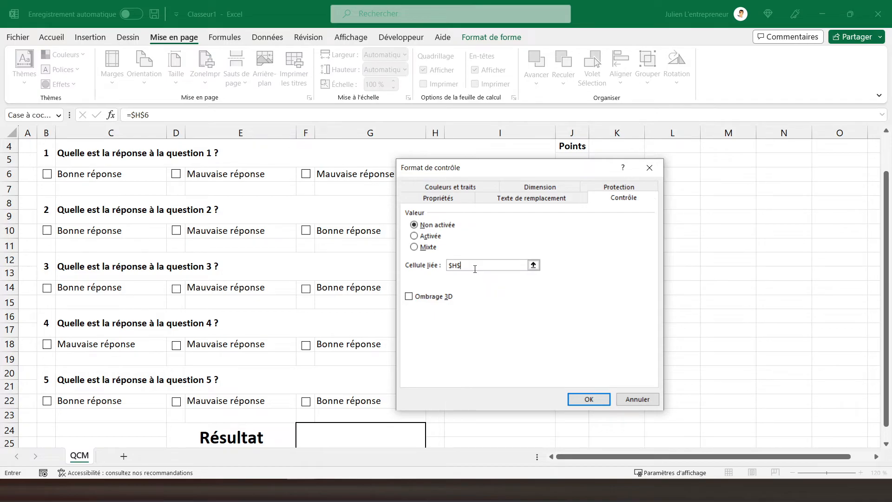
{"action": "key", "text": "Return"}
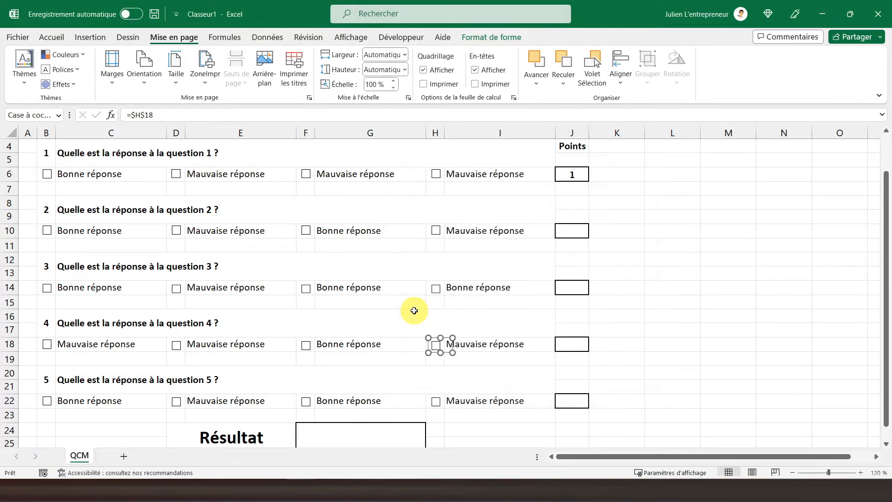
- Change the linked cell of question 4's third check box to $F$18
{"action": "right_click", "coordinate": [307, 345]}
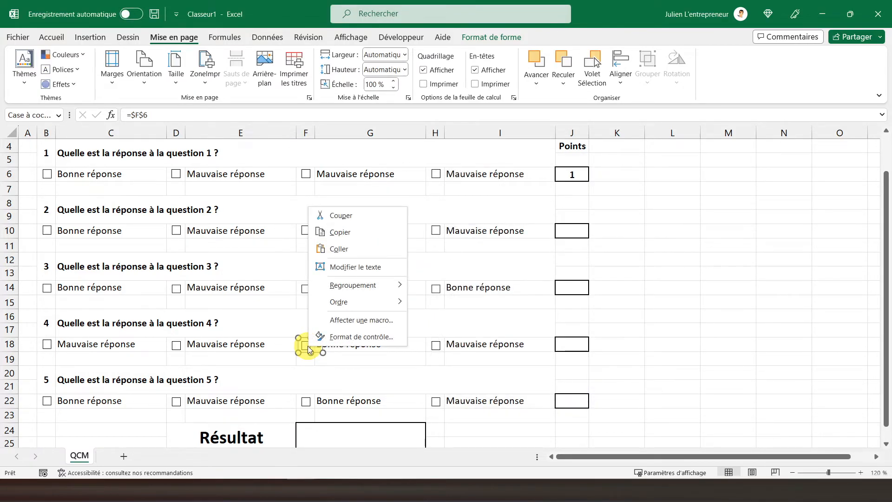
{"action": "left_click", "coordinate": [338, 337]}
{"action": "left_click", "coordinate": [477, 265]}
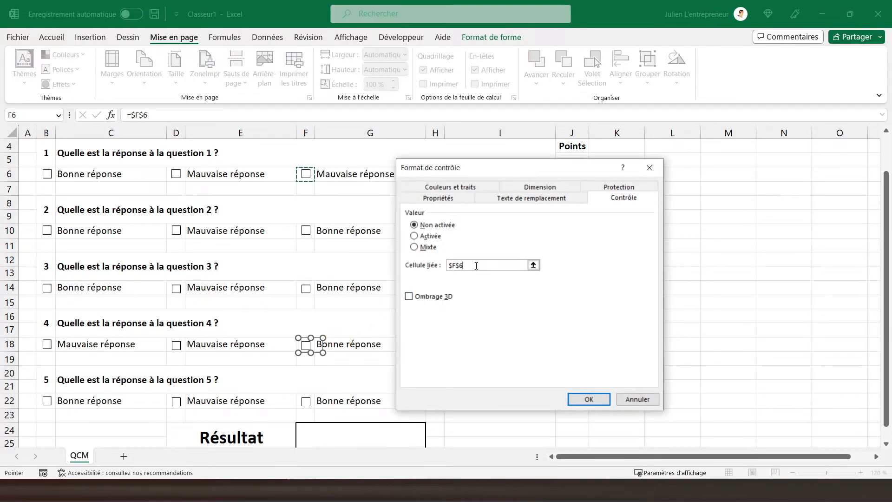
{"action": "key", "text": "BackSpace"}
{"action": "type", "text": "18"}
{"action": "key", "text": "Return"}
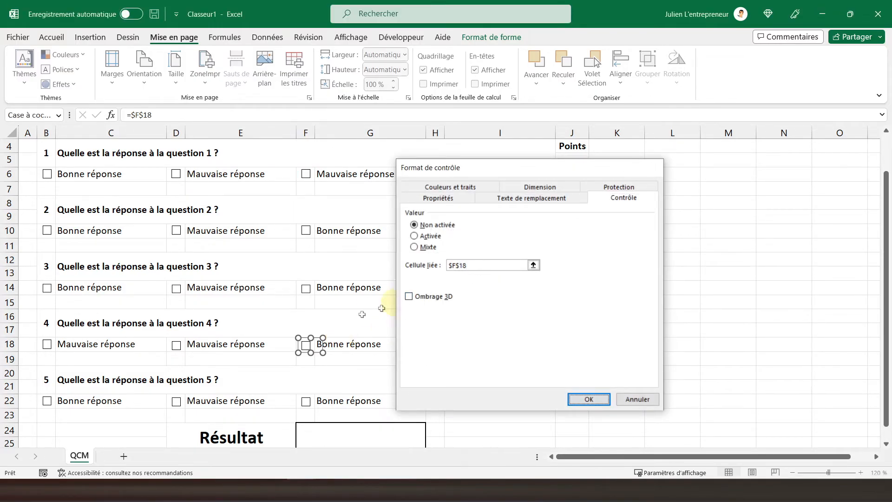
- Change the linked cell of question 4's second check box to $D$18
{"action": "left_click", "coordinate": [174, 344], "text": "ctrl"}
{"action": "right_click", "coordinate": [174, 343]}
{"action": "left_click", "coordinate": [214, 333]}
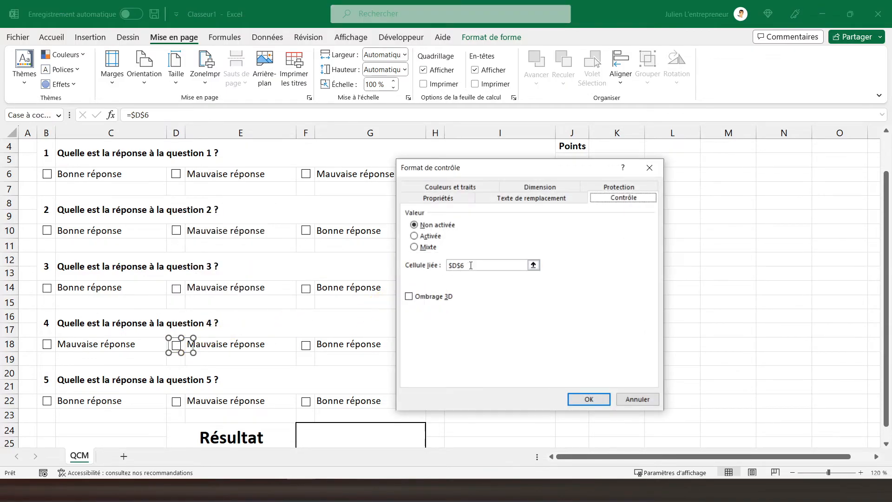
{"action": "left_click", "coordinate": [471, 266]}
{"action": "key", "text": "BackSpace"}
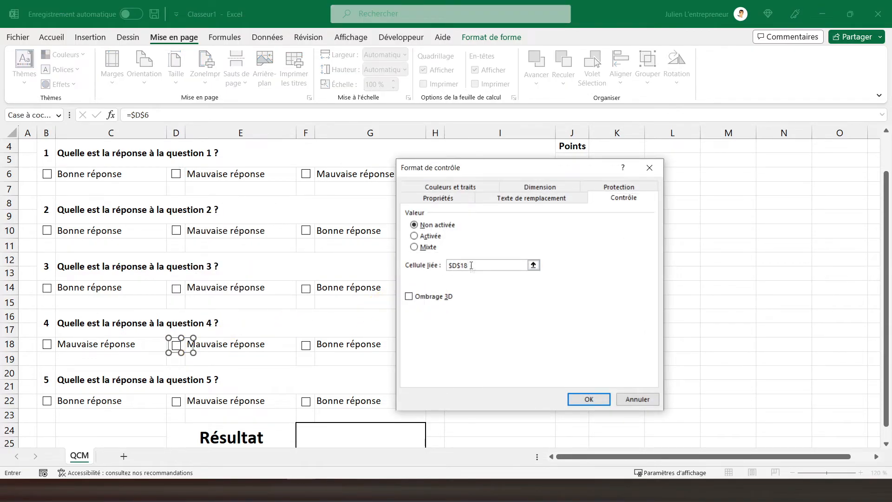
{"action": "type", "text": "18"}
{"action": "key", "text": "Return"}
- Change the linked cell of question 4's first check box to $B$18
{"action": "left_click", "coordinate": [44, 345], "text": "ctrl"}
{"action": "right_click", "coordinate": [50, 352]}
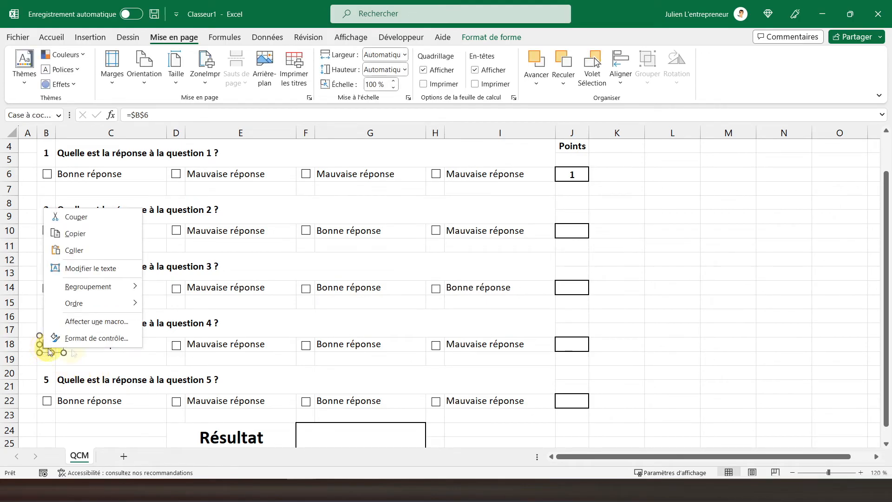
{"action": "left_click", "coordinate": [81, 338]}
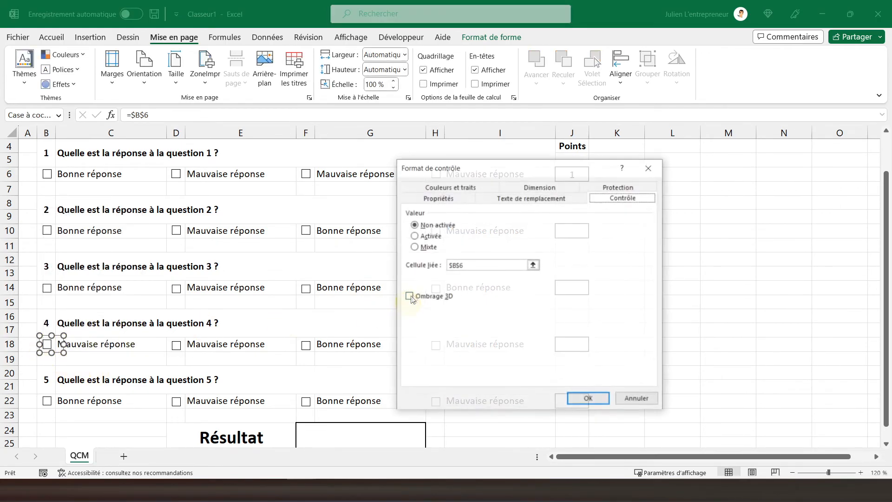
{"action": "left_click", "coordinate": [479, 268]}
{"action": "key", "text": "BackSpace"}
{"action": "type", "text": "1"}
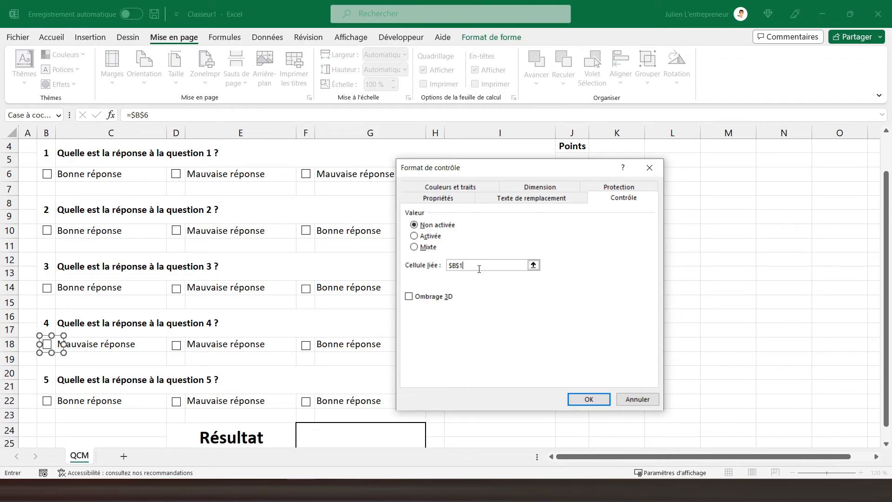
{"action": "type", "text": "8"}
{"action": "key", "text": "Return"}
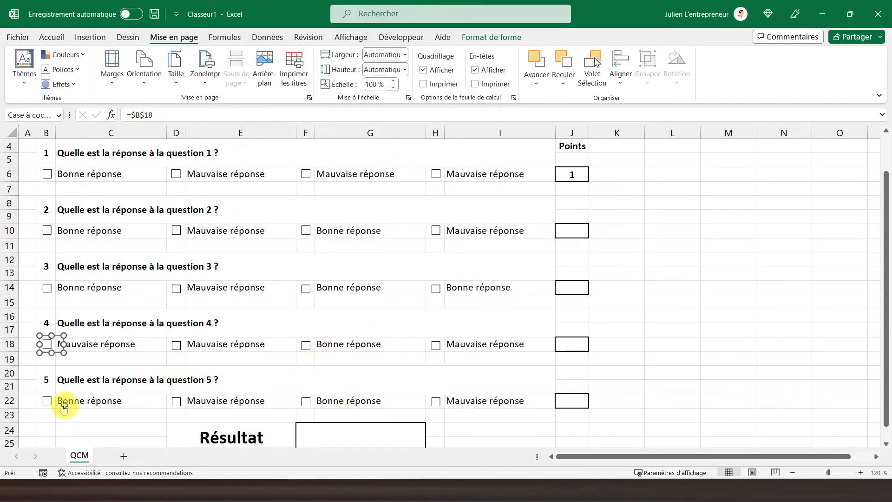
- Change the linked cell of question 5's first check box to $B$22
{"action": "right_click", "coordinate": [49, 403]}
{"action": "left_click", "coordinate": [81, 393]}
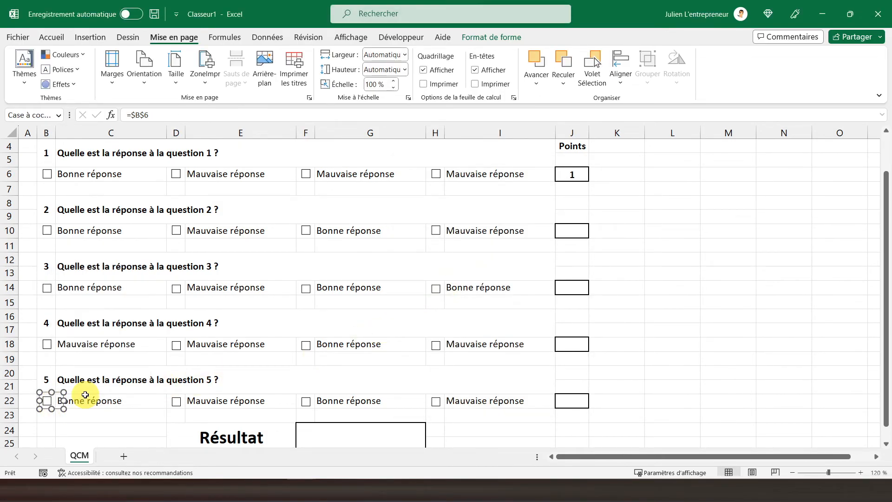
{"action": "left_click", "coordinate": [473, 267]}
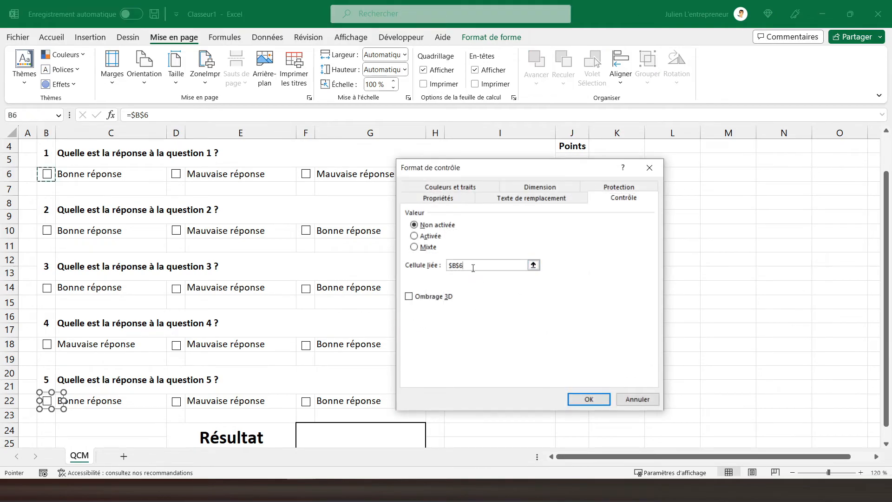
{"action": "key", "text": "BackSpace"}
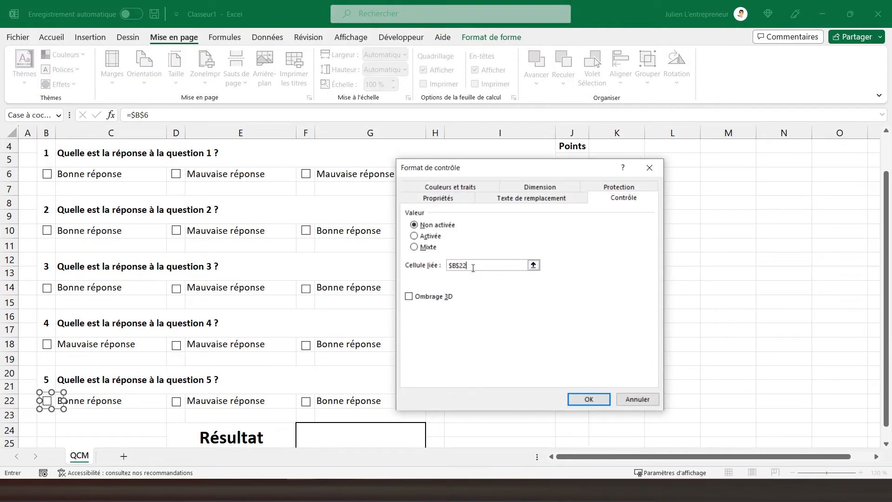
{"action": "key", "text": "Return"}
- Change the linked cell of question 5's second check box to $D$22
{"action": "right_click", "coordinate": [176, 401]}
{"action": "left_click", "coordinate": [210, 392]}
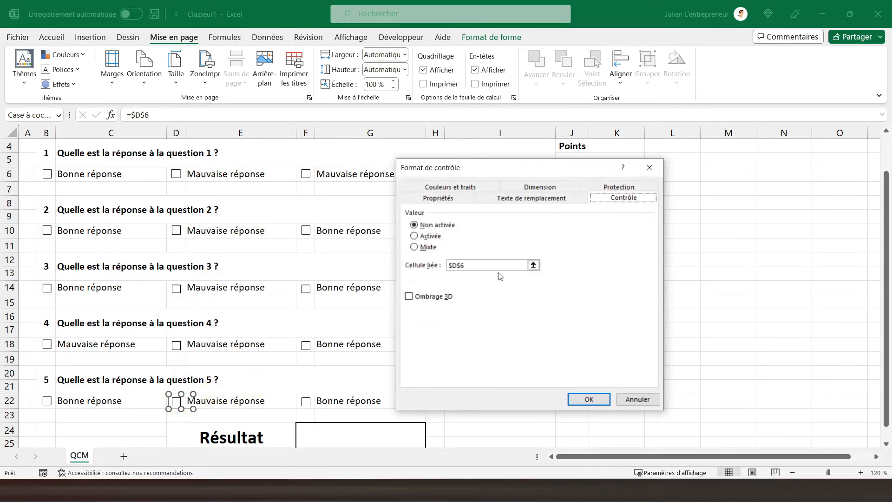
{"action": "left_click", "coordinate": [491, 265]}
{"action": "key", "text": "BackSpace"}
{"action": "type", "text": "22"}
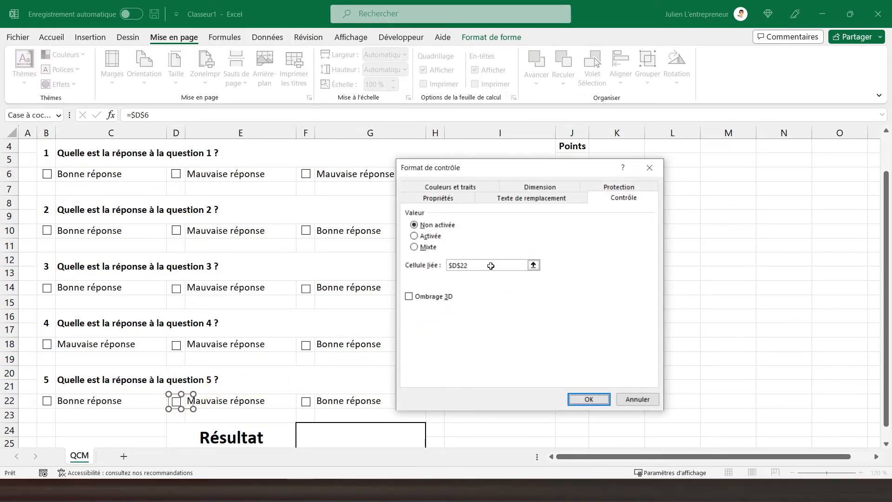
{"action": "key", "text": "Return"}
- Change the linked cell of question 5's third check box to $F$22
{"action": "right_click", "coordinate": [307, 401]}
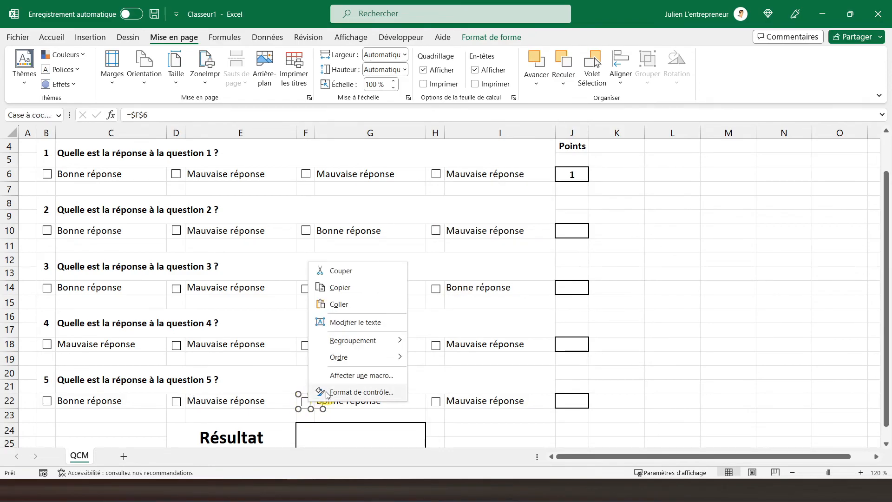
{"action": "left_click", "coordinate": [326, 393]}
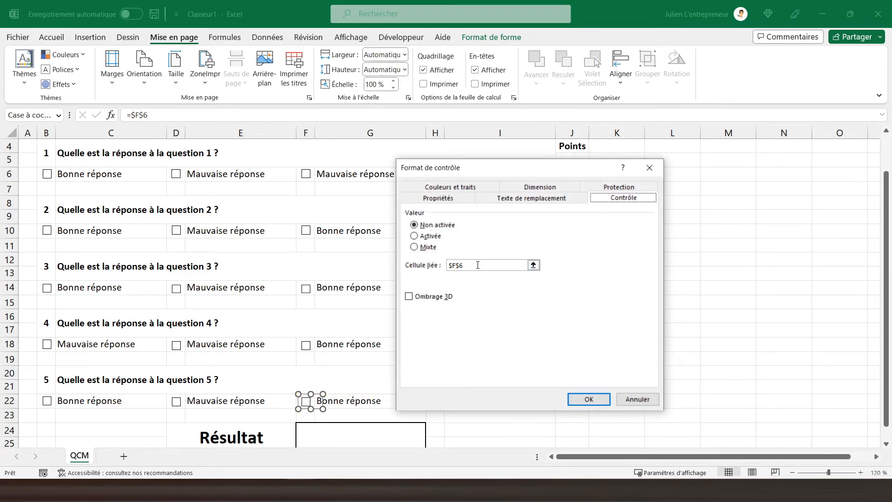
{"action": "left_click", "coordinate": [478, 265]}
{"action": "key", "text": "BackSpace"}
{"action": "type", "text": "22"}
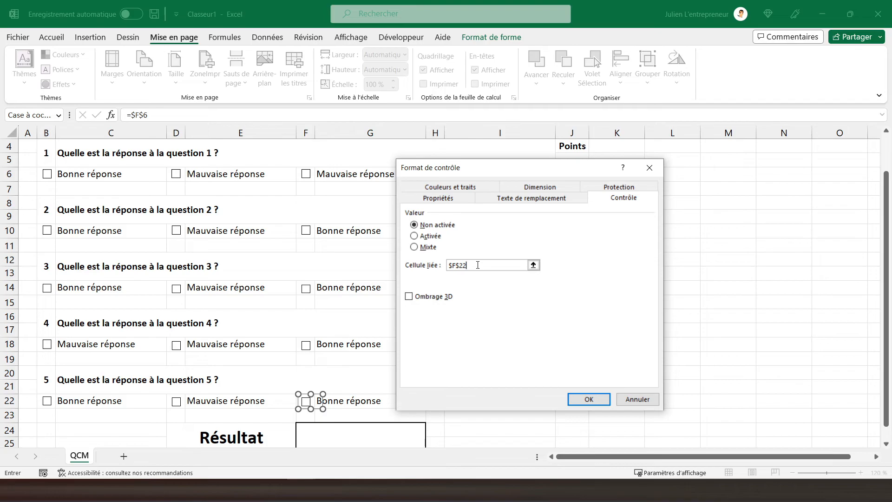
{"action": "key", "text": "Return"}
- Change the linked cell of question 5's fourth check box to $H$22
{"action": "right_click", "coordinate": [434, 403]}
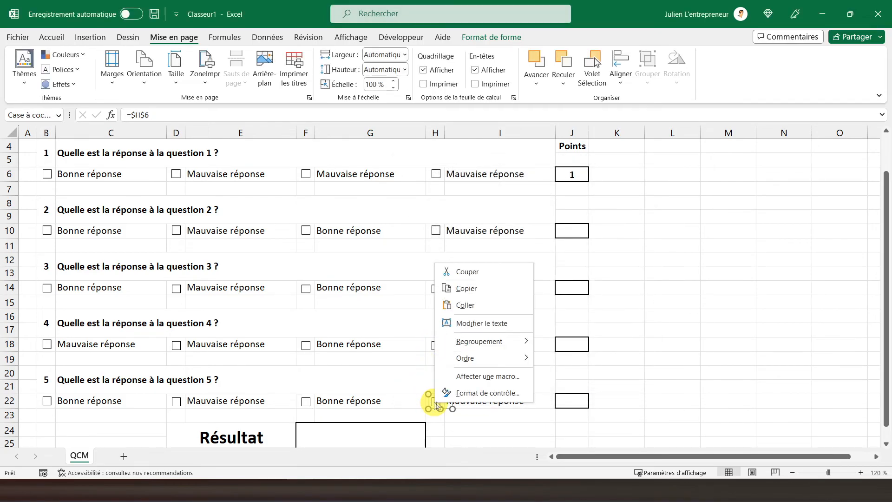
{"action": "left_click", "coordinate": [456, 394]}
{"action": "left_click", "coordinate": [472, 265]}
{"action": "key", "text": "BackSpace"}
{"action": "key", "text": "Return"}
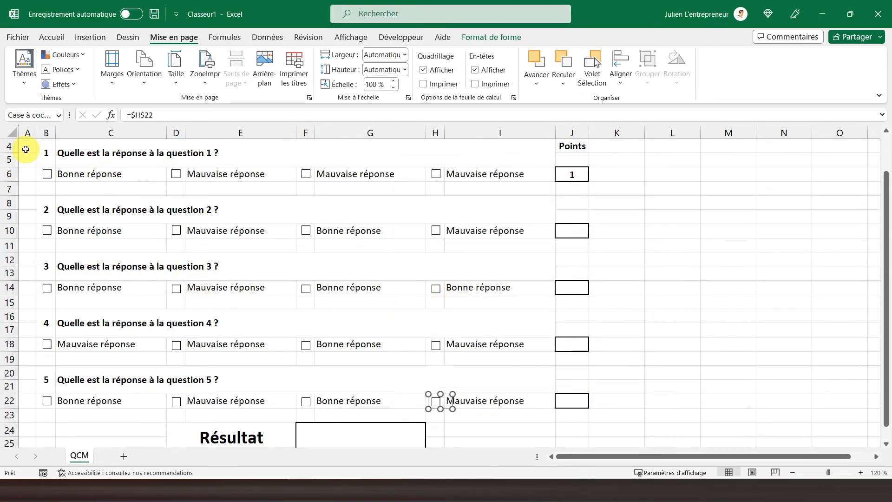
- Deselect question 5's fourth check box and select the merged title cell above the questions
{"action": "left_click", "coordinate": [25, 149]}
{"action": "scroll", "coordinate": [25, 150], "scroll_direction": "up", "scroll_amount": 1}
{"action": "scroll", "coordinate": [26, 149], "scroll_direction": "down", "scroll_amount": 1}
{"action": "scroll", "coordinate": [25, 149], "scroll_direction": "up", "scroll_amount": 1}
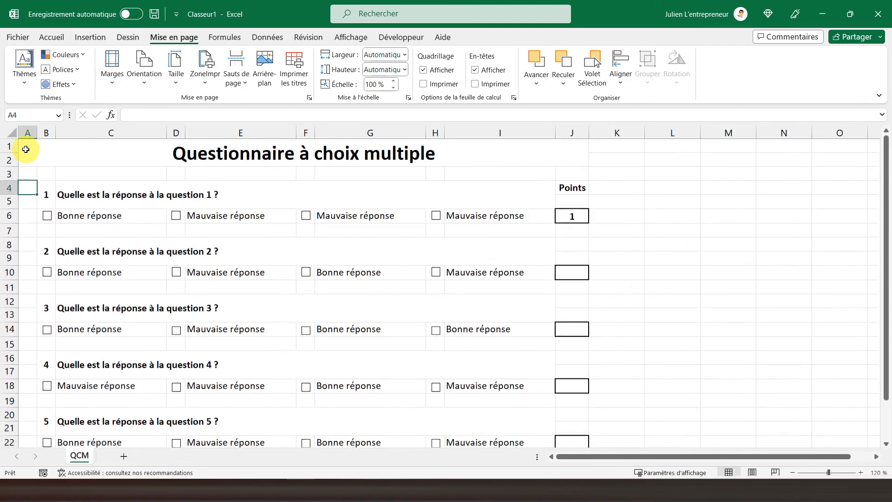
{"action": "left_click", "coordinate": [25, 149]}
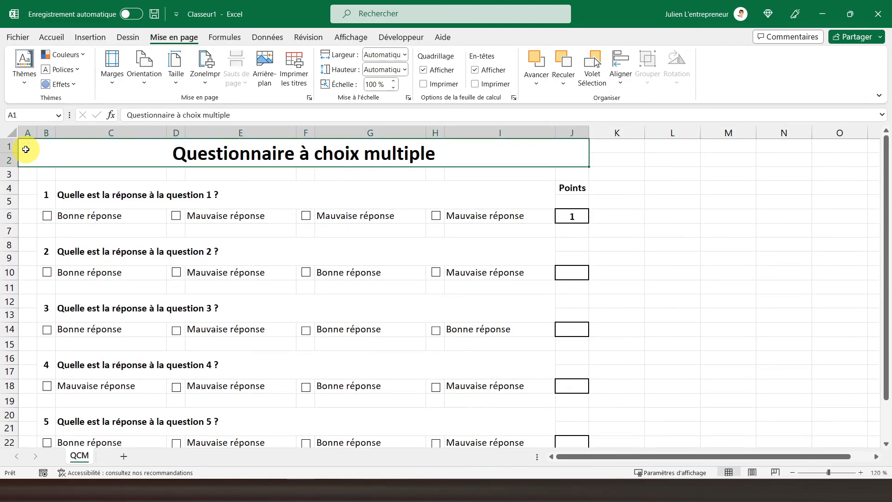